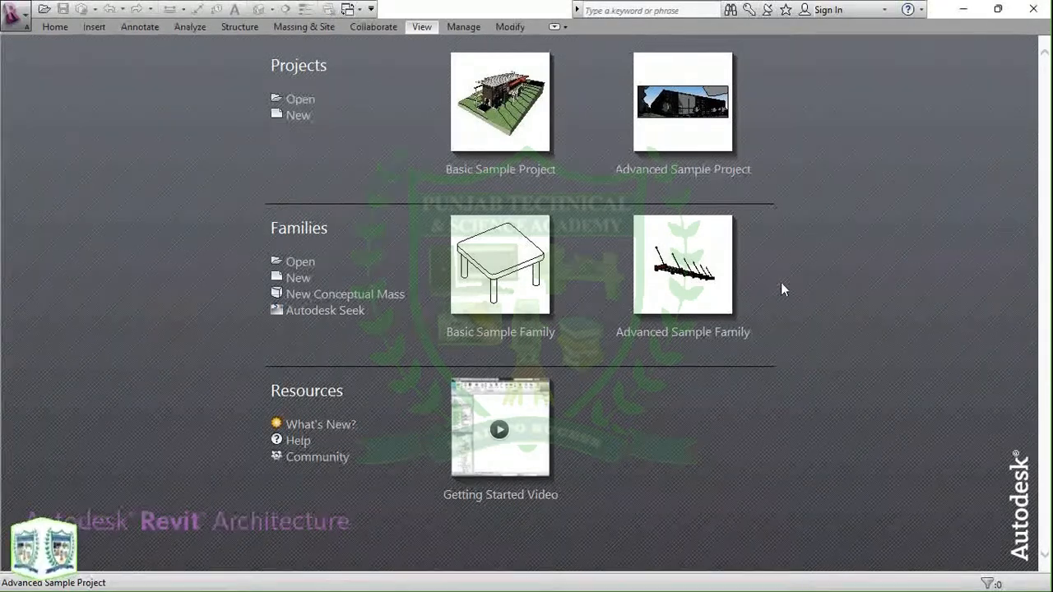
Step: Create a new project from the start page
{"action": "left_click", "coordinate": [296, 116]}
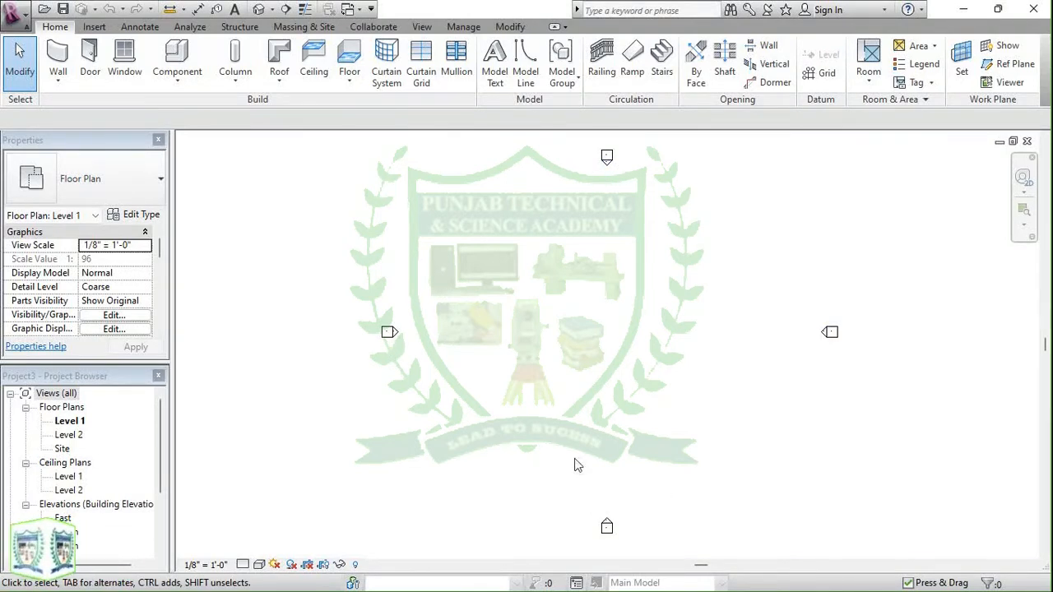
{"action": "scroll", "coordinate": [417, 313], "scroll_direction": "down", "scroll_amount": 2}
{"action": "scroll", "coordinate": [549, 275], "scroll_direction": "up", "scroll_amount": 2}
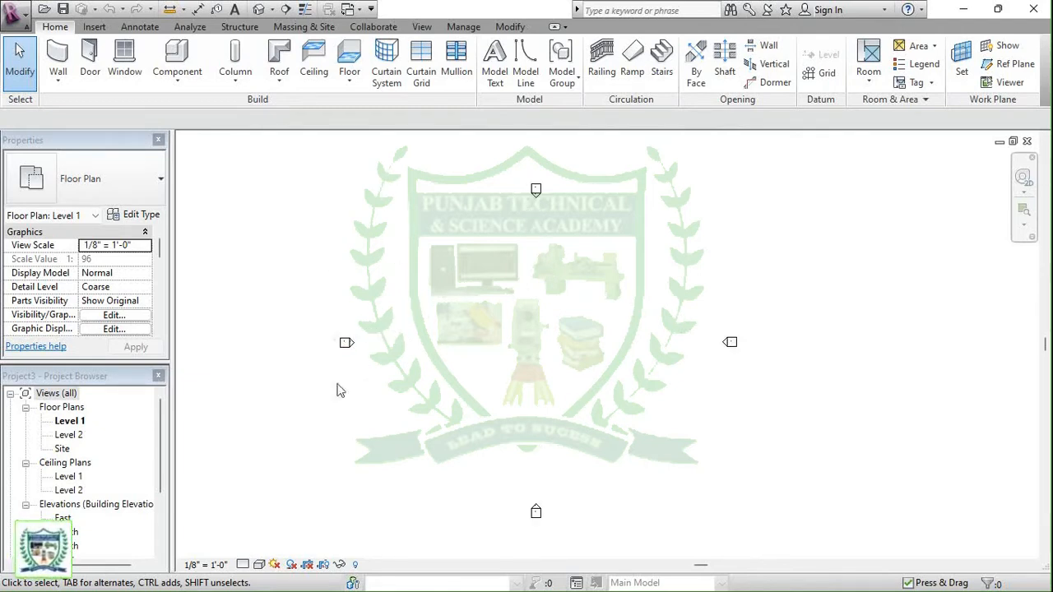
{"action": "scroll", "coordinate": [428, 338], "scroll_direction": "down", "scroll_amount": 1}
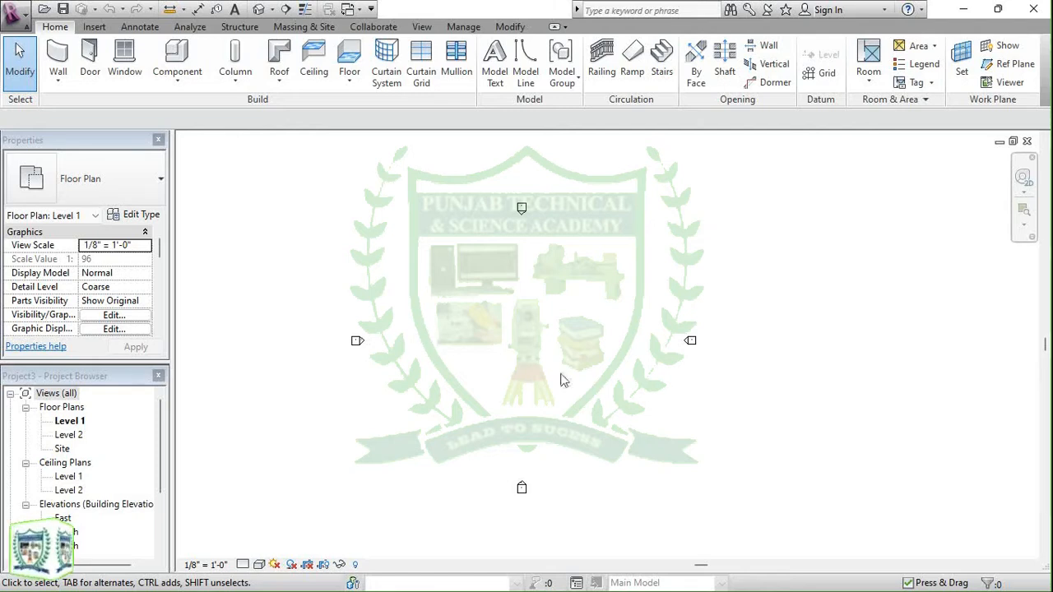
{"action": "scroll", "coordinate": [568, 379], "scroll_direction": "up", "scroll_amount": 1}
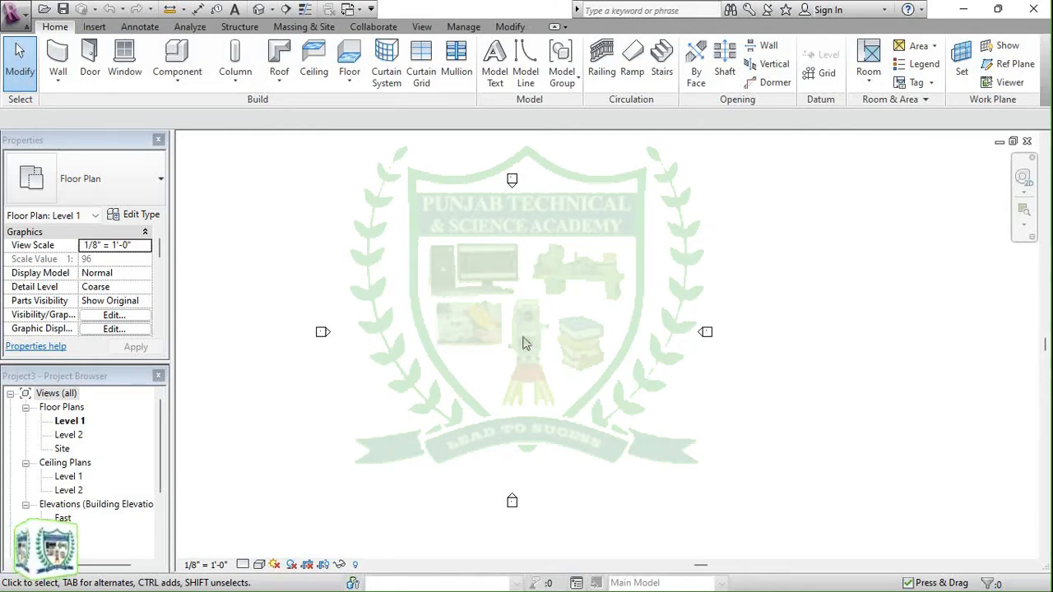
Step: Open the North building elevation to show the Level 1 and Level 2 heads
{"action": "scroll", "coordinate": [82, 465], "scroll_direction": "down", "scroll_amount": 1}
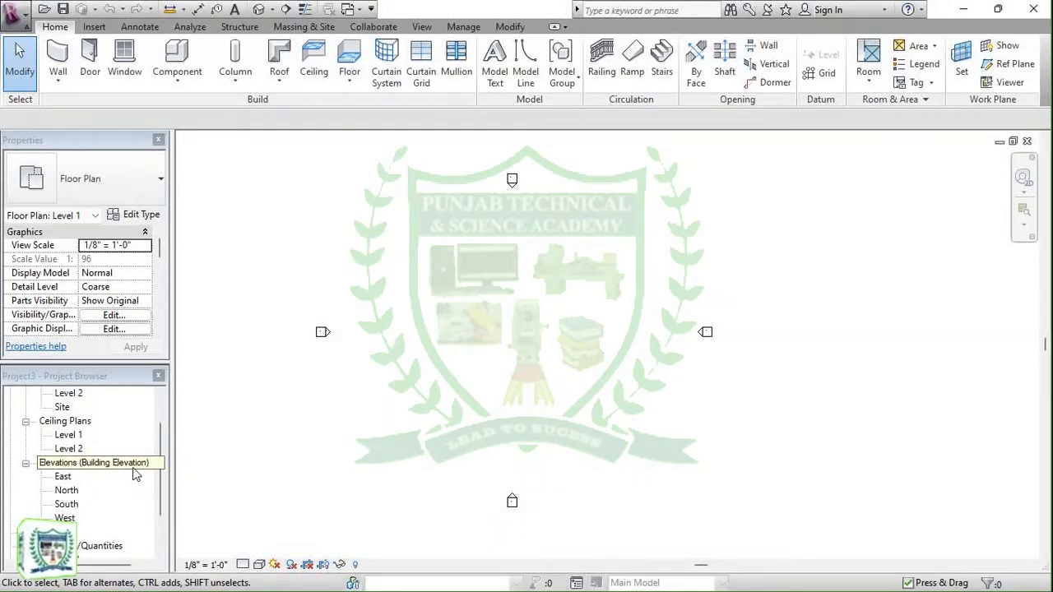
{"action": "left_click", "coordinate": [95, 469]}
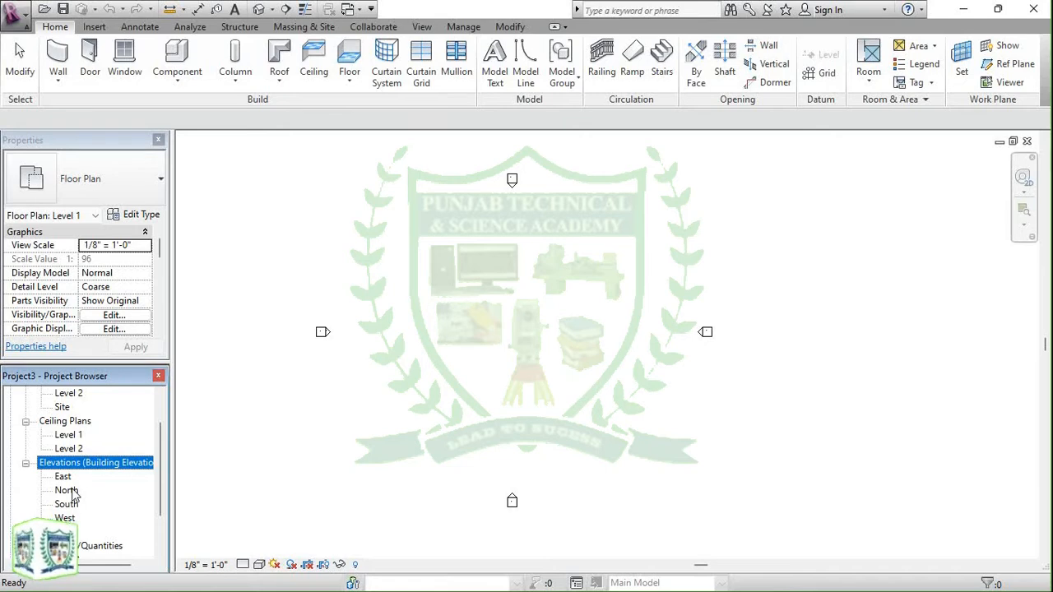
{"action": "double_click", "coordinate": [66, 492]}
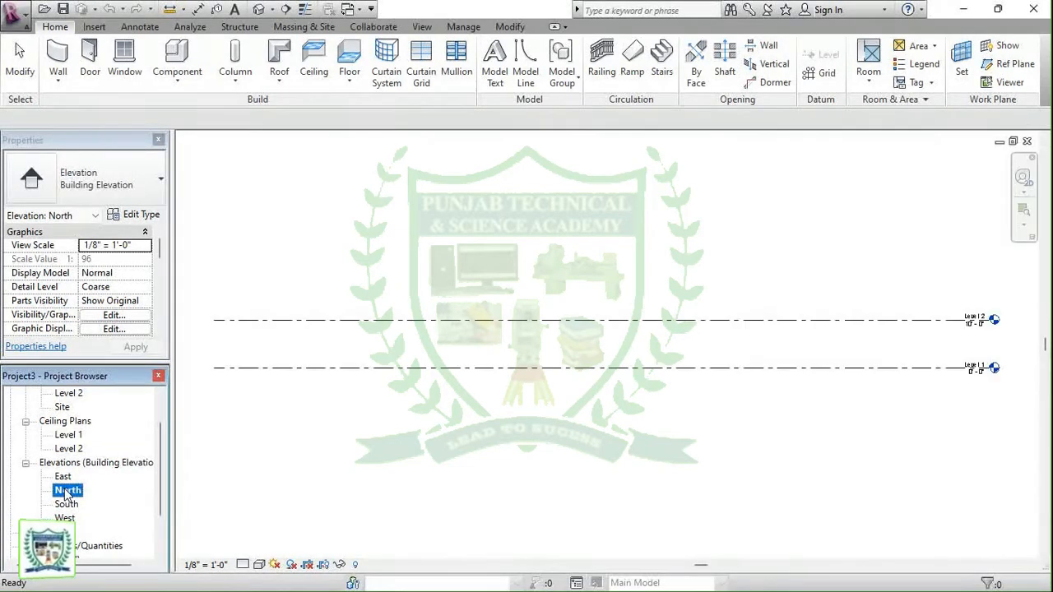
{"action": "scroll", "coordinate": [493, 466], "scroll_direction": "down", "scroll_amount": 1}
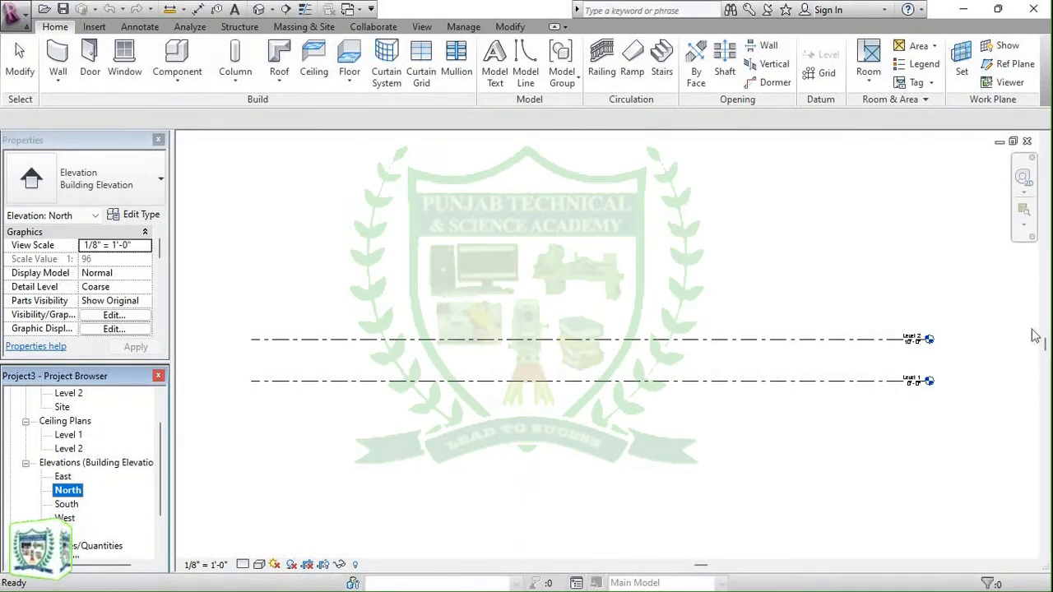
{"action": "scroll", "coordinate": [985, 341], "scroll_direction": "up", "scroll_amount": 3}
{"action": "scroll", "coordinate": [874, 395], "scroll_direction": "up", "scroll_amount": 3}
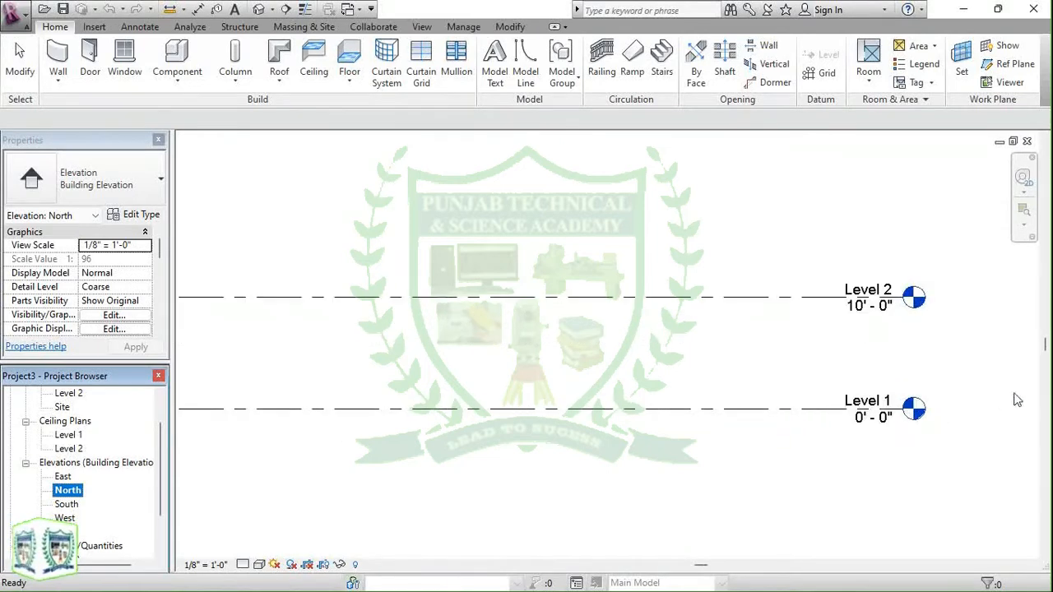
{"action": "scroll", "coordinate": [981, 393], "scroll_direction": "down", "scroll_amount": 4}
{"action": "scroll", "coordinate": [954, 377], "scroll_direction": "up", "scroll_amount": 3}
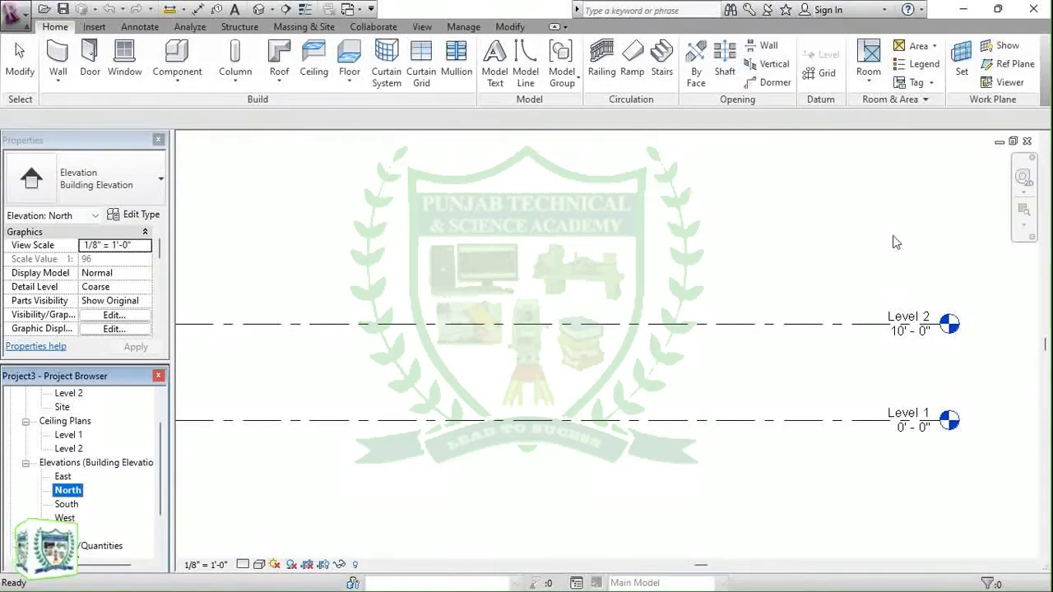
Step: Rename Level 1 as Ground Floor and rename its corresponding views as well
{"action": "left_click", "coordinate": [911, 419]}
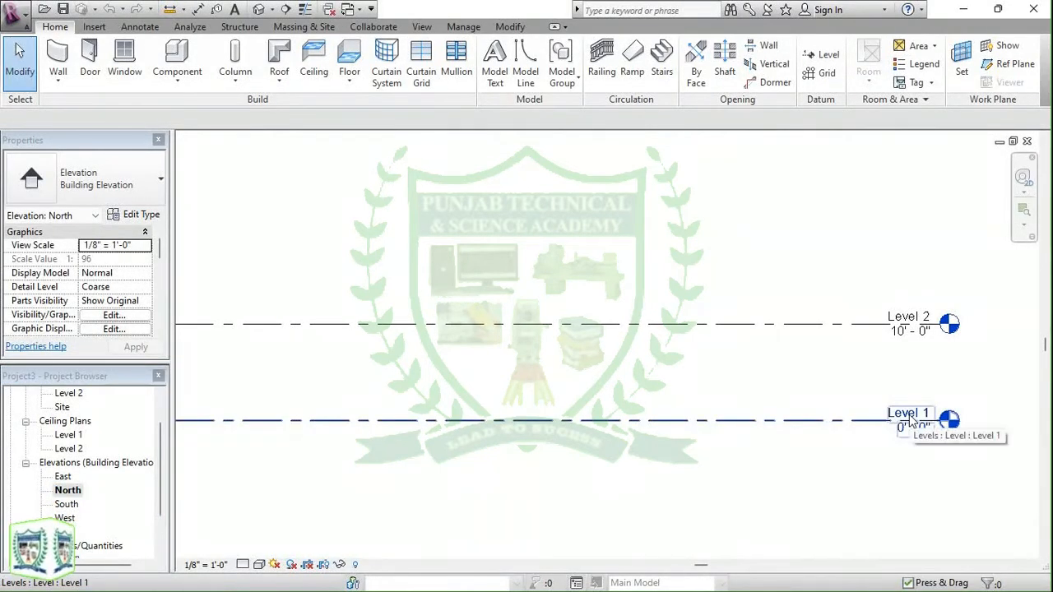
{"action": "left_click", "coordinate": [908, 414]}
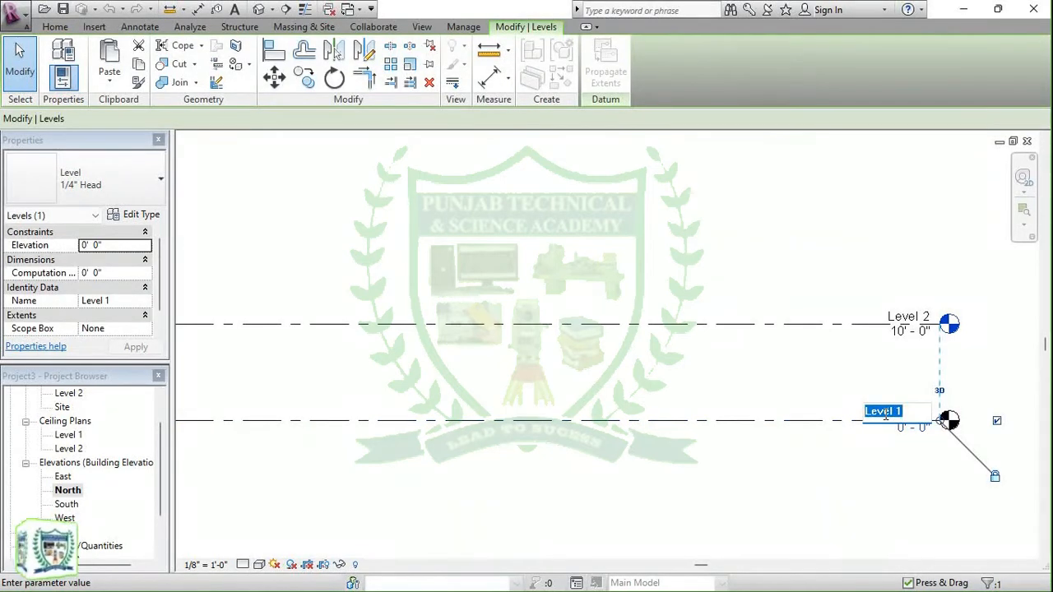
{"action": "key", "text": "Right"}
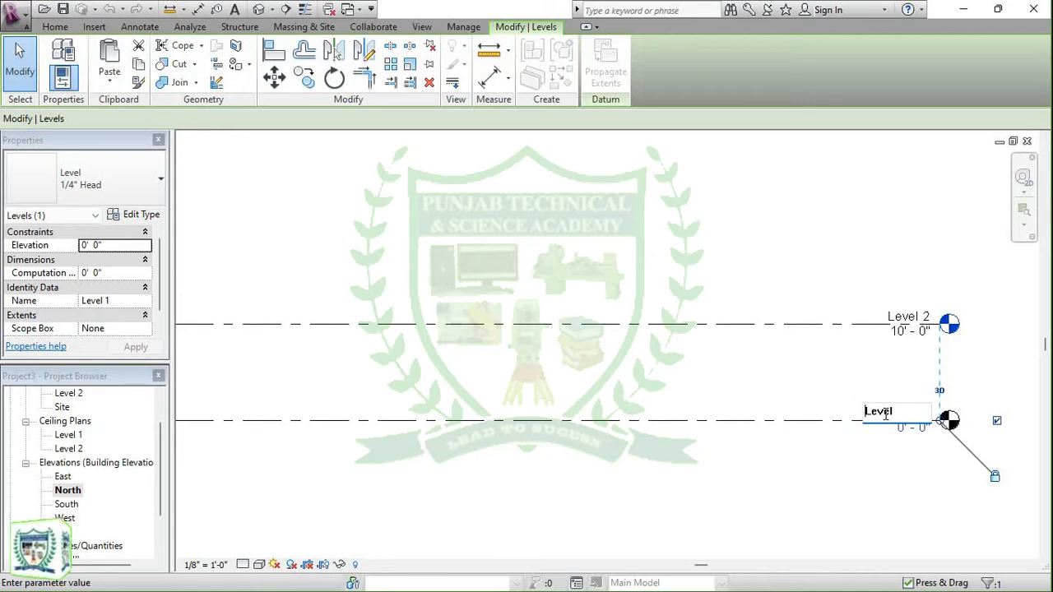
{"action": "type", "text": "Gr"}
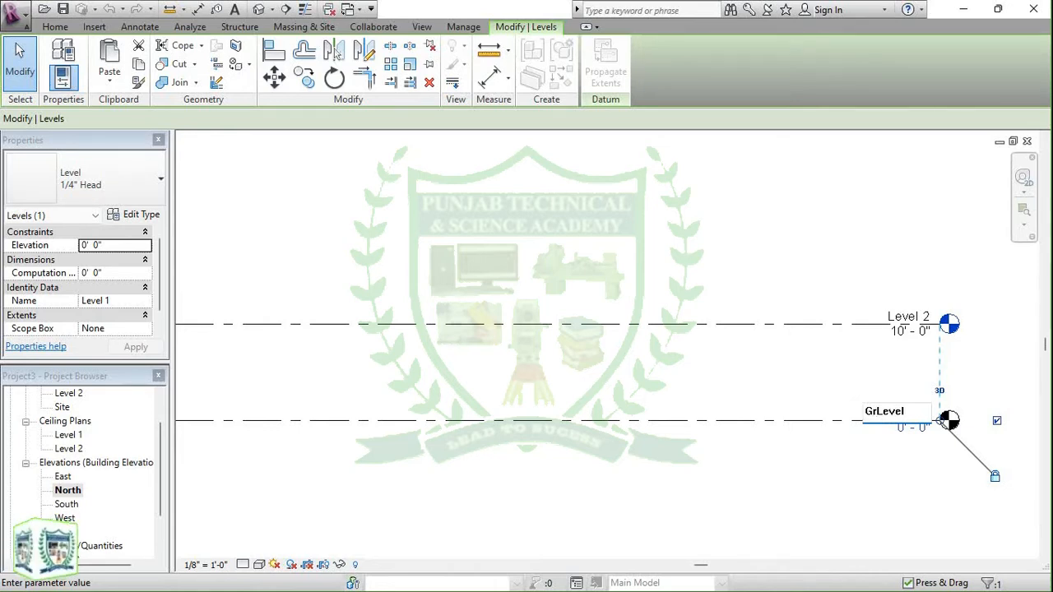
{"action": "key", "text": "Delete"}
{"action": "key", "text": "Delete"}
{"action": "key", "text": "Delete"}
{"action": "key", "text": "Delete"}
{"action": "key", "text": "Delete"}
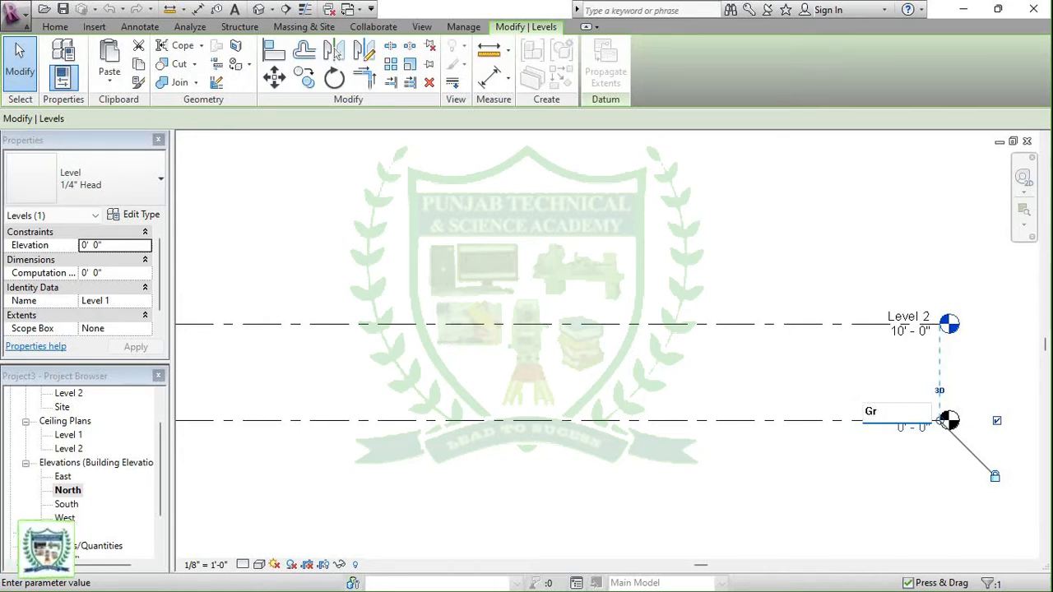
{"action": "type", "text": "ound"}
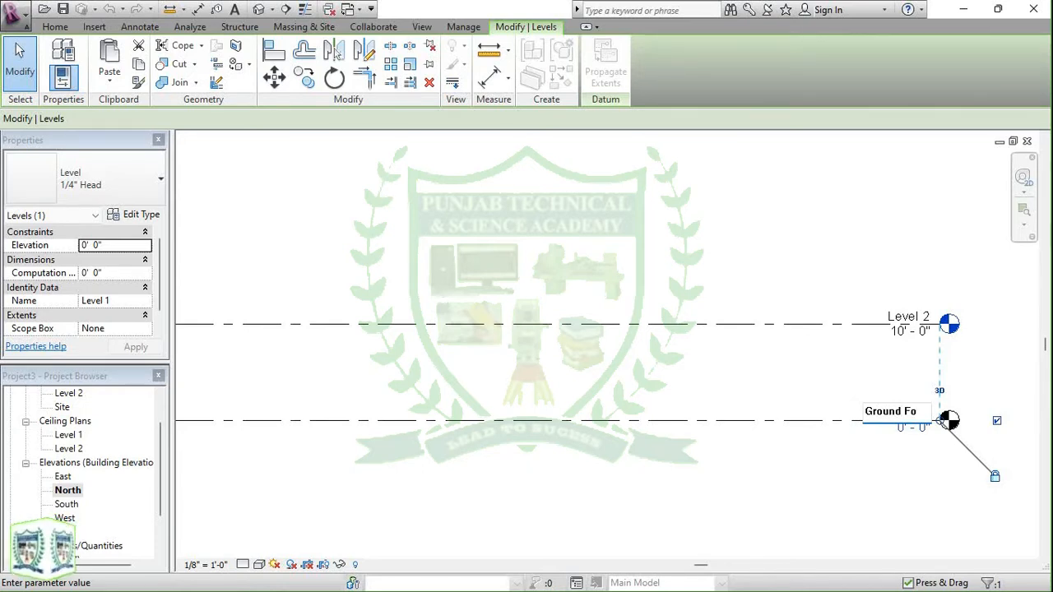
{"action": "type", "text": " Floor"}
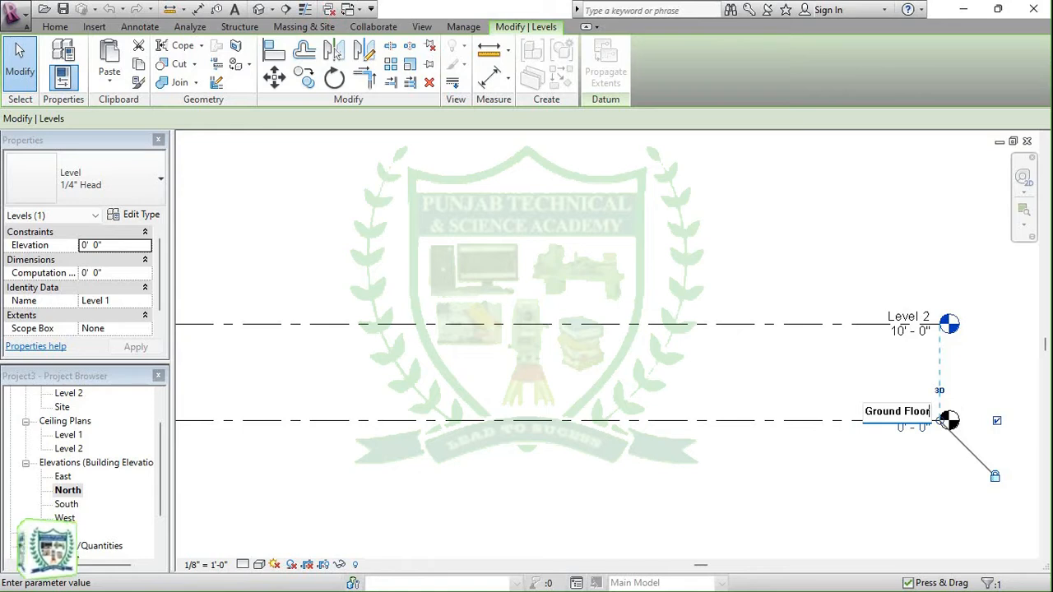
{"action": "left_click", "coordinate": [898, 320]}
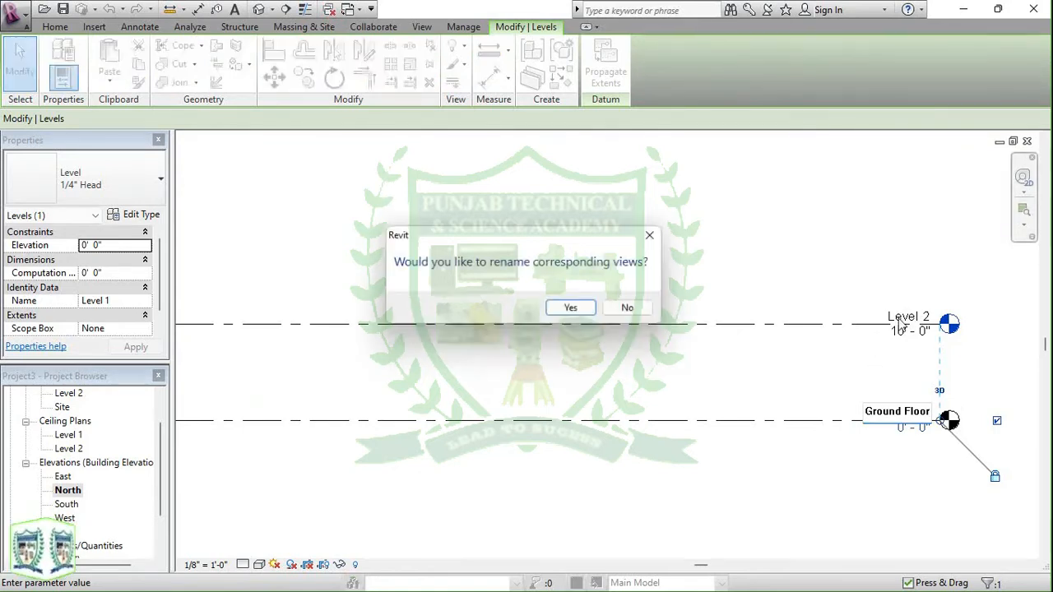
{"action": "left_click", "coordinate": [580, 311]}
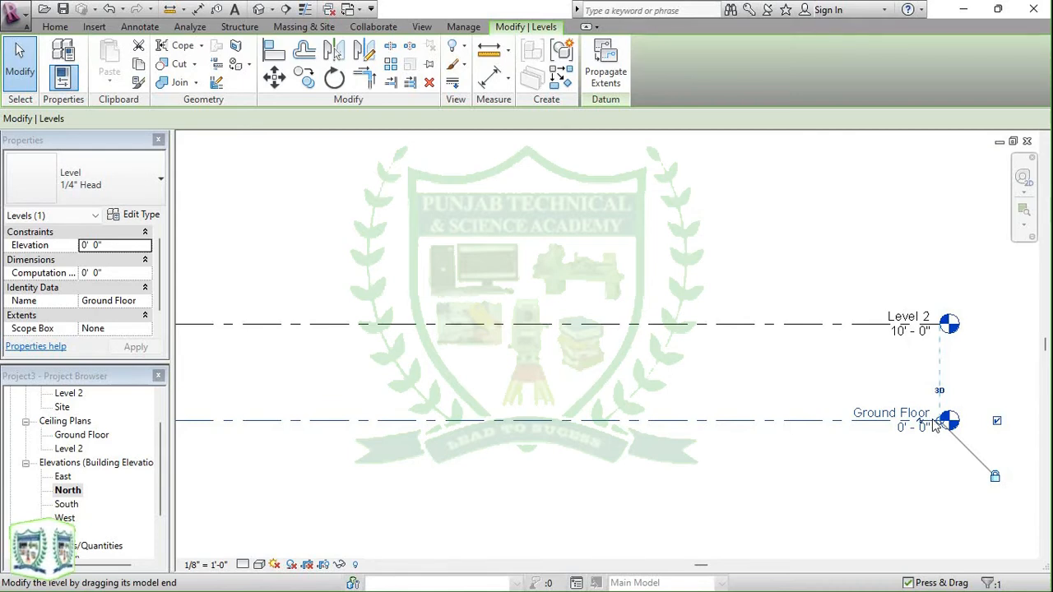
Step: Rename Level 2 as First Floor and rename its corresponding views as well
{"action": "left_click", "coordinate": [905, 317]}
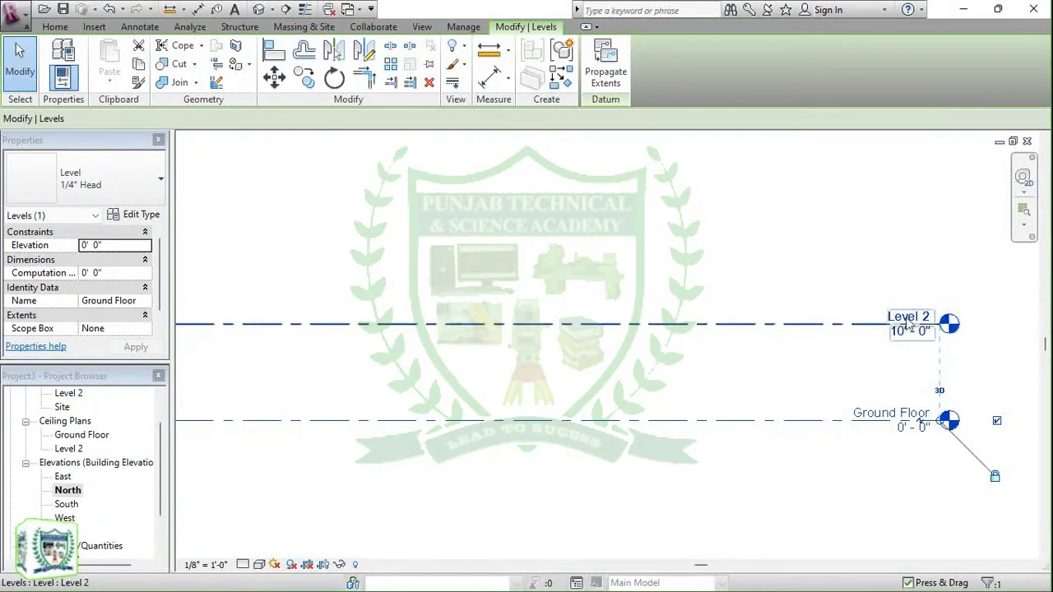
{"action": "left_click", "coordinate": [906, 315]}
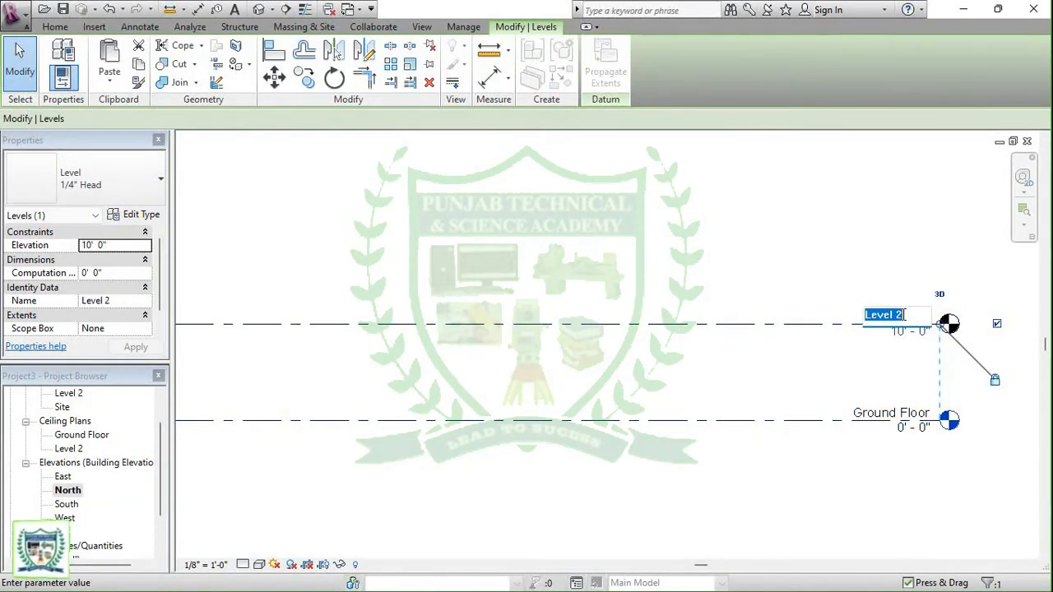
{"action": "type", "text": "First"}
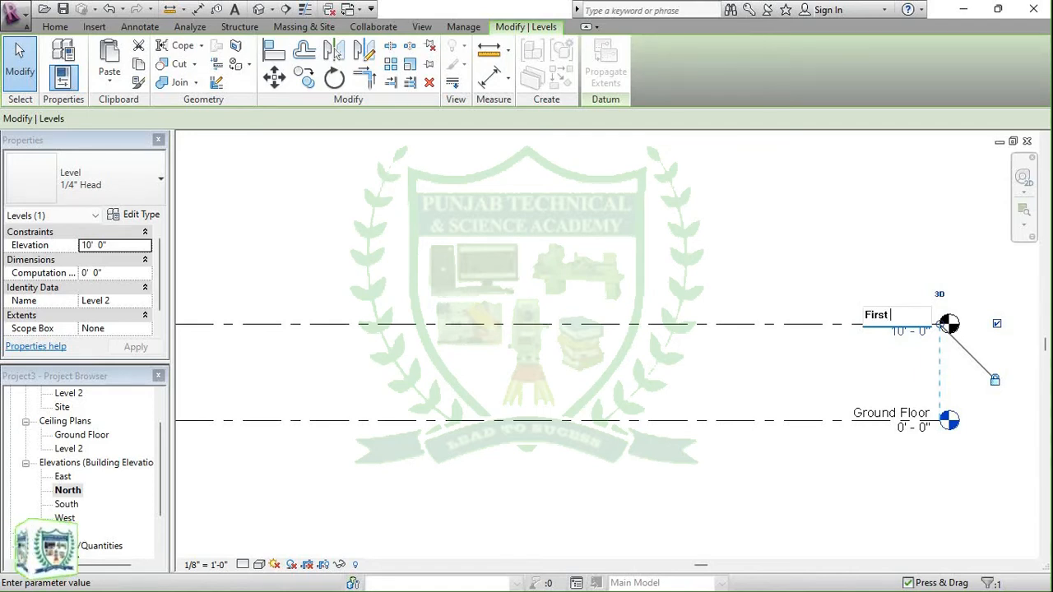
{"action": "type", "text": " Floor"}
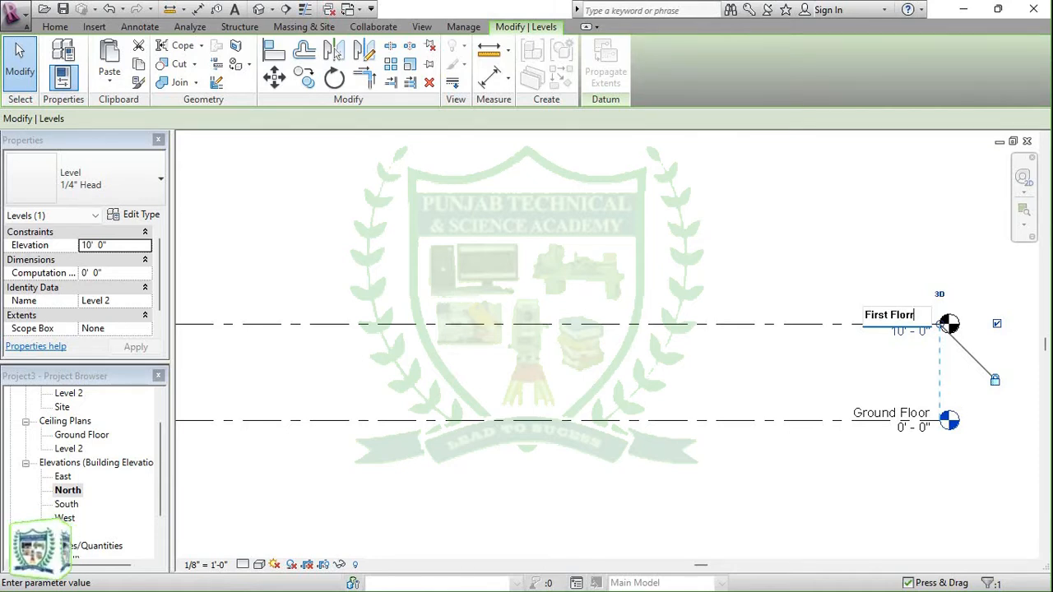
{"action": "key", "text": "Return"}
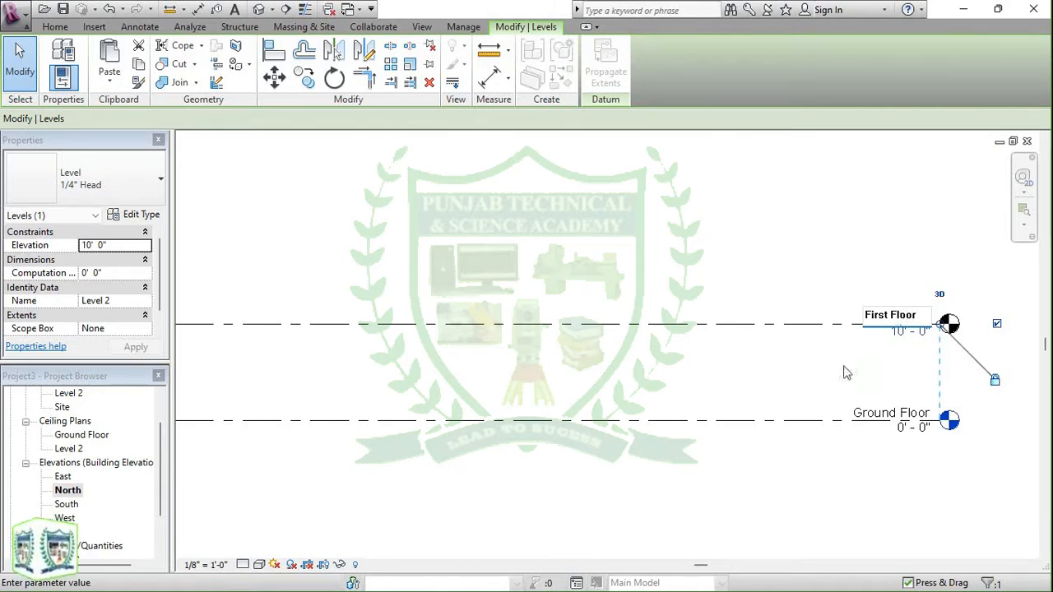
{"action": "left_click", "coordinate": [545, 311]}
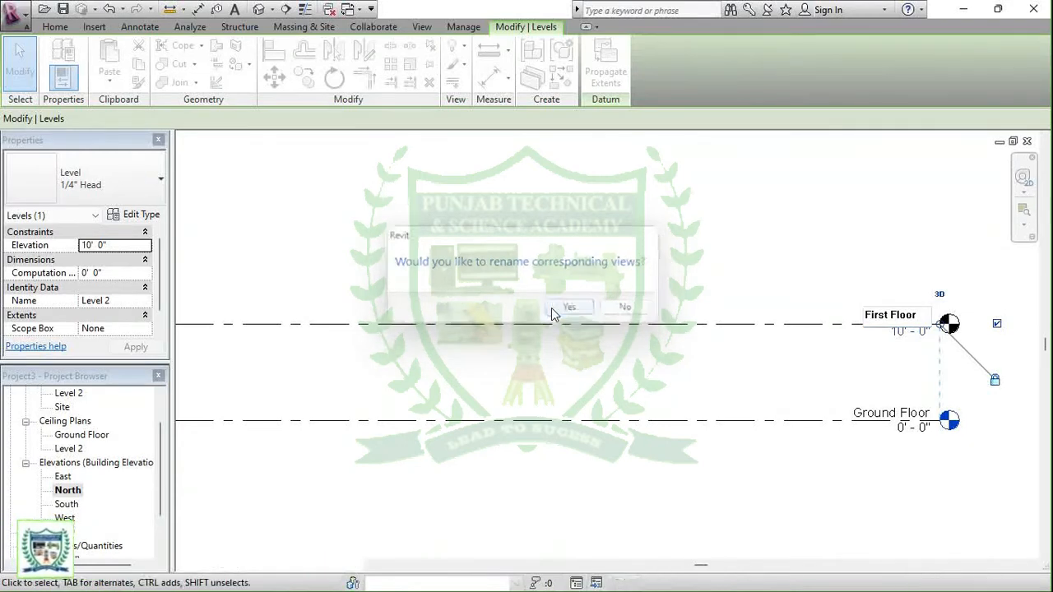
Step: Copy the First Floor level and paste the copy about 10 feet above it
{"action": "scroll", "coordinate": [870, 439], "scroll_direction": "down", "scroll_amount": 1}
{"action": "scroll", "coordinate": [872, 275], "scroll_direction": "up", "scroll_amount": 1}
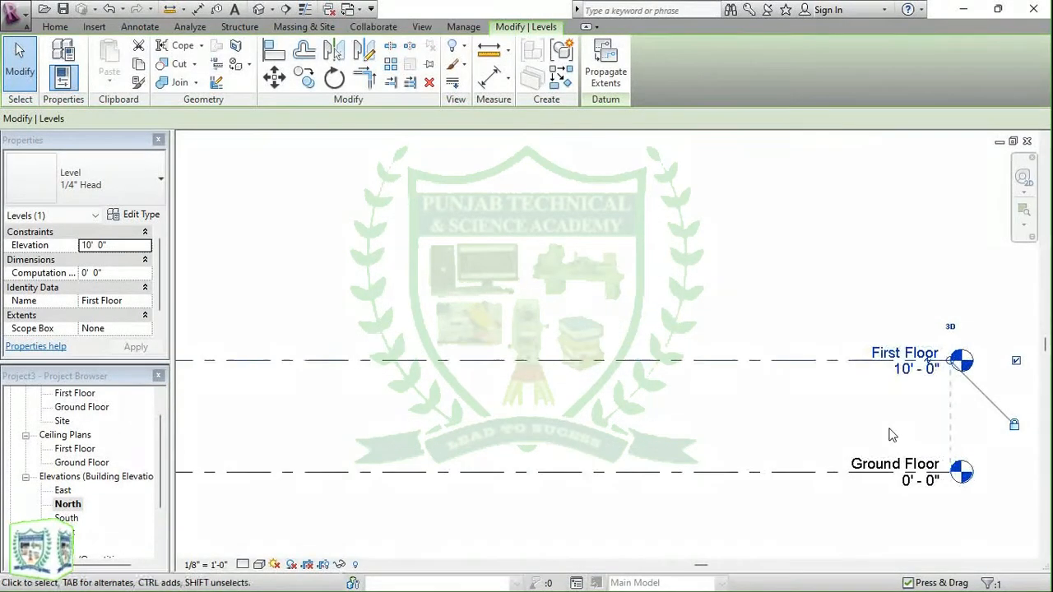
{"action": "scroll", "coordinate": [889, 431], "scroll_direction": "down", "scroll_amount": 1}
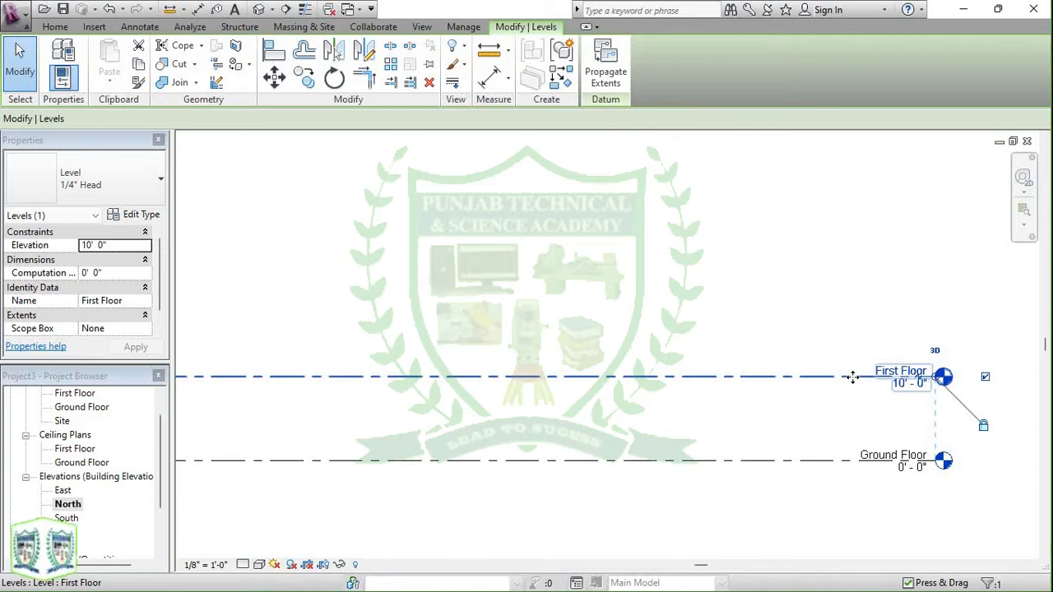
{"action": "key", "text": "ctrl+c"}
{"action": "key", "text": "ctrl+v"}
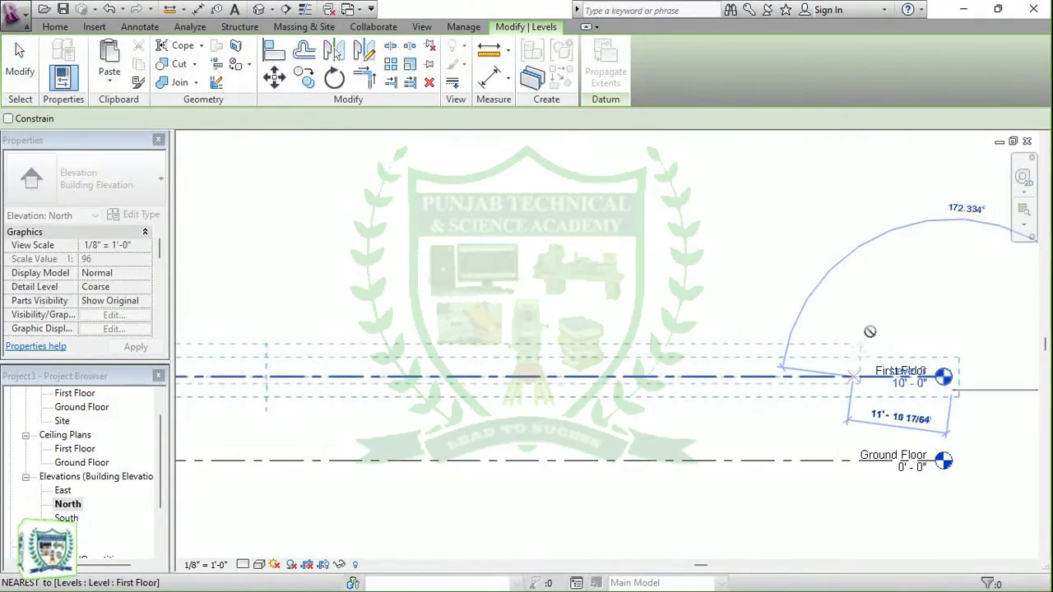
{"action": "left_click", "coordinate": [952, 309]}
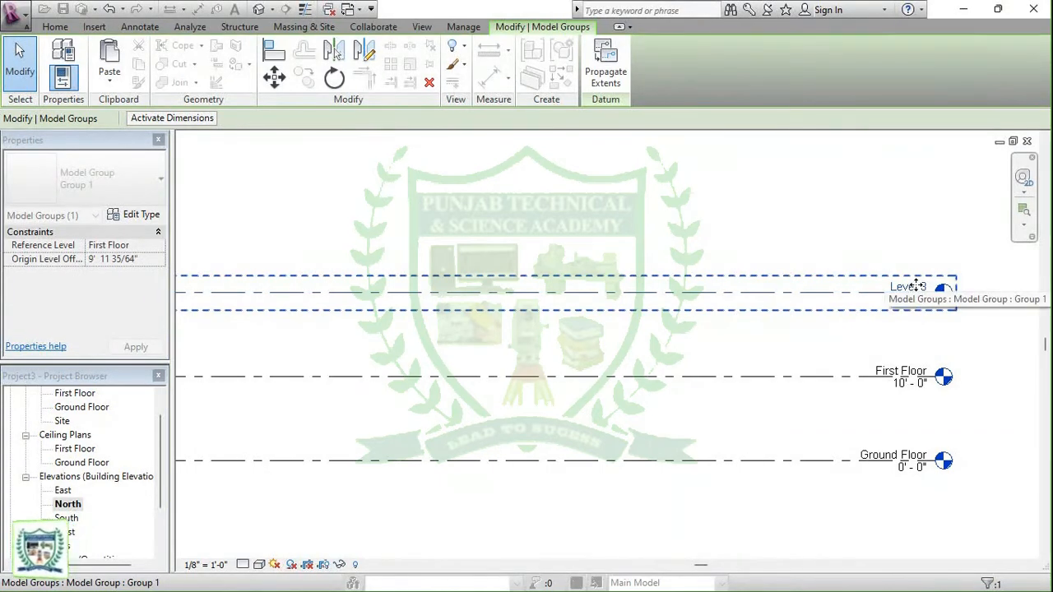
{"action": "left_click", "coordinate": [893, 320]}
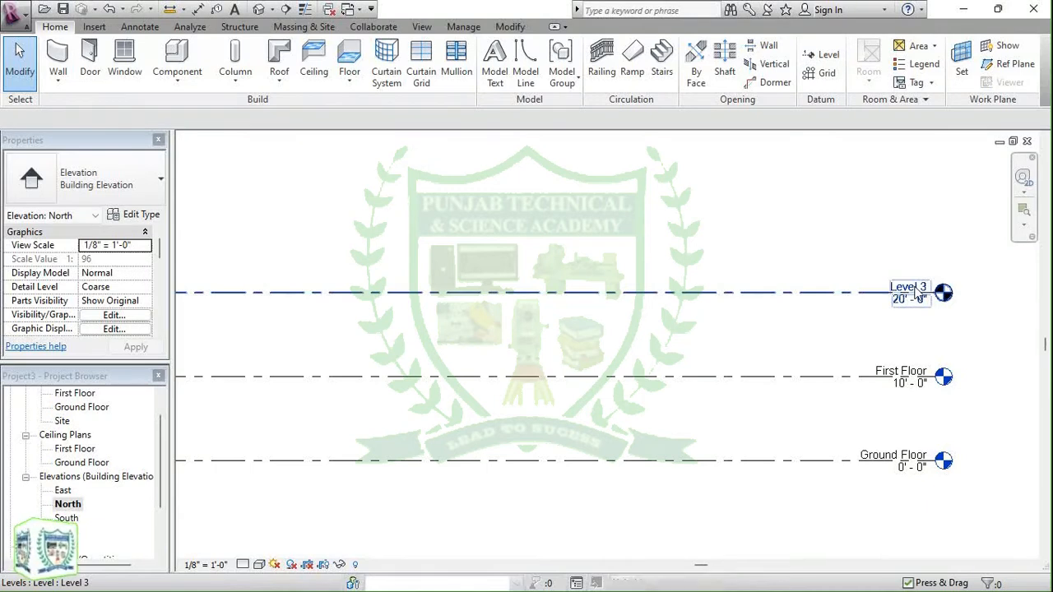
Step: Rename the Level 3 level above First Floor as Second Floor
{"action": "double_click", "coordinate": [914, 288]}
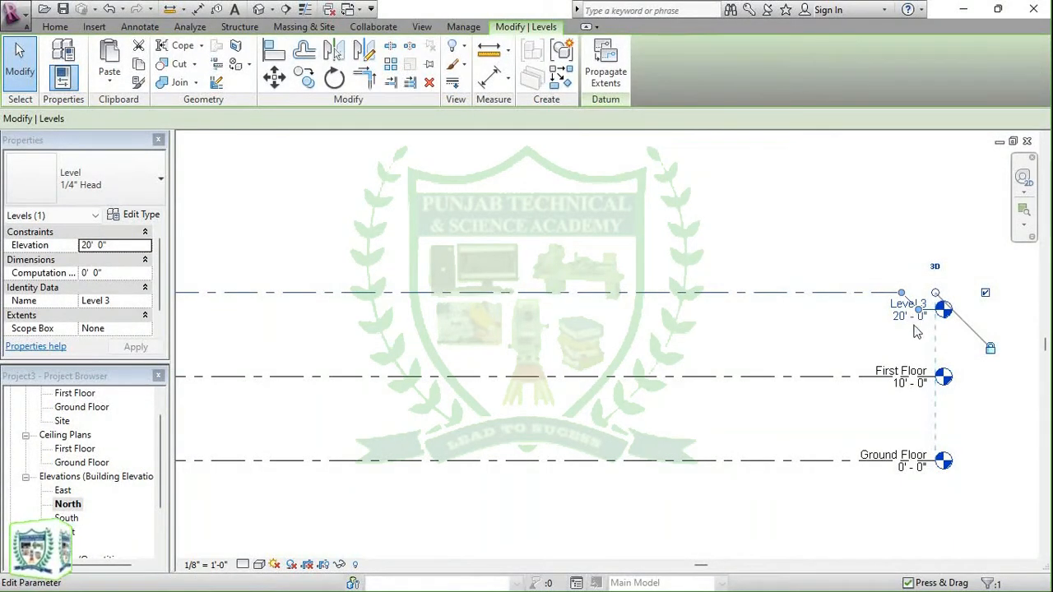
{"action": "left_click", "coordinate": [910, 316]}
{"action": "key", "text": "Return"}
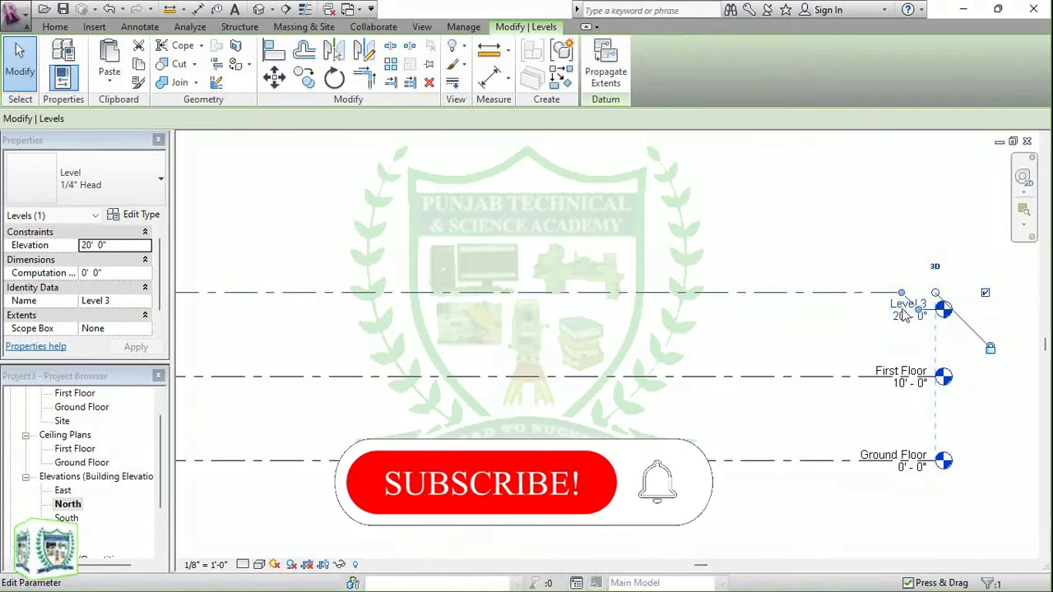
{"action": "left_click", "coordinate": [905, 315]}
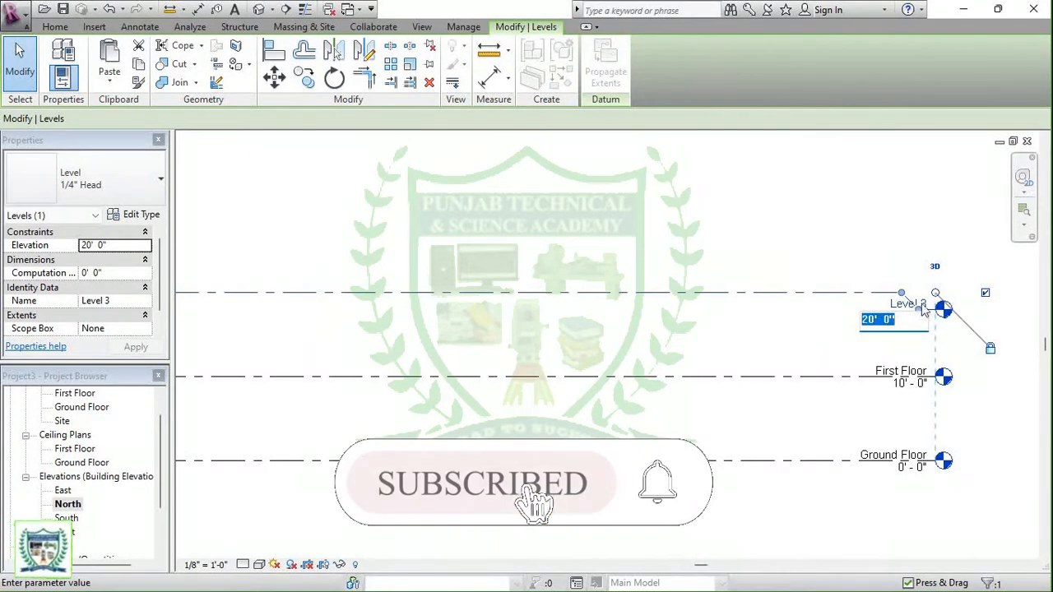
{"action": "key", "text": "Return"}
{"action": "scroll", "coordinate": [929, 304], "scroll_direction": "up", "scroll_amount": 2}
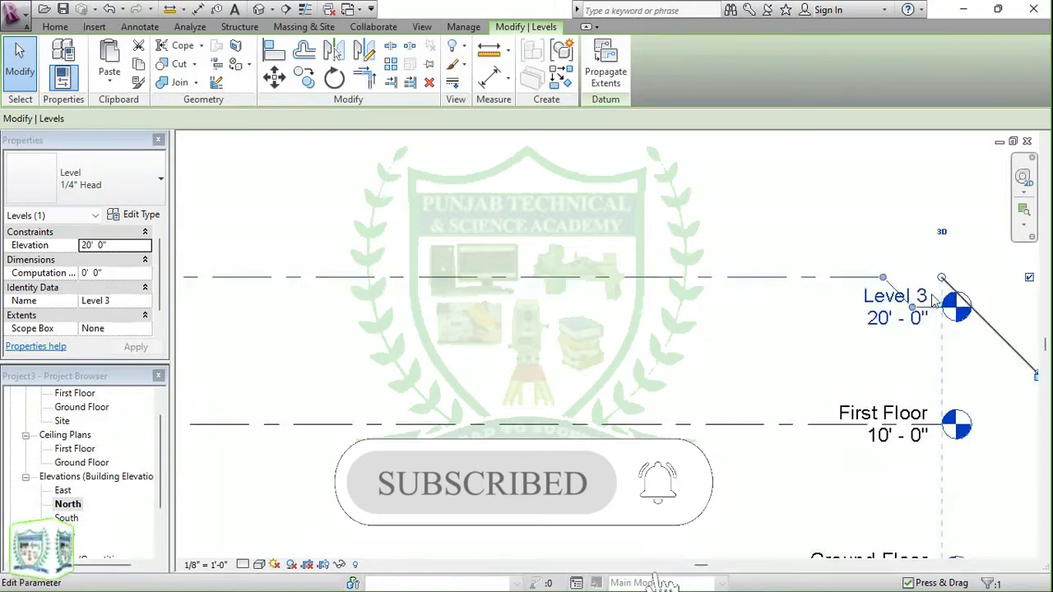
{"action": "scroll", "coordinate": [932, 299], "scroll_direction": "up", "scroll_amount": 2}
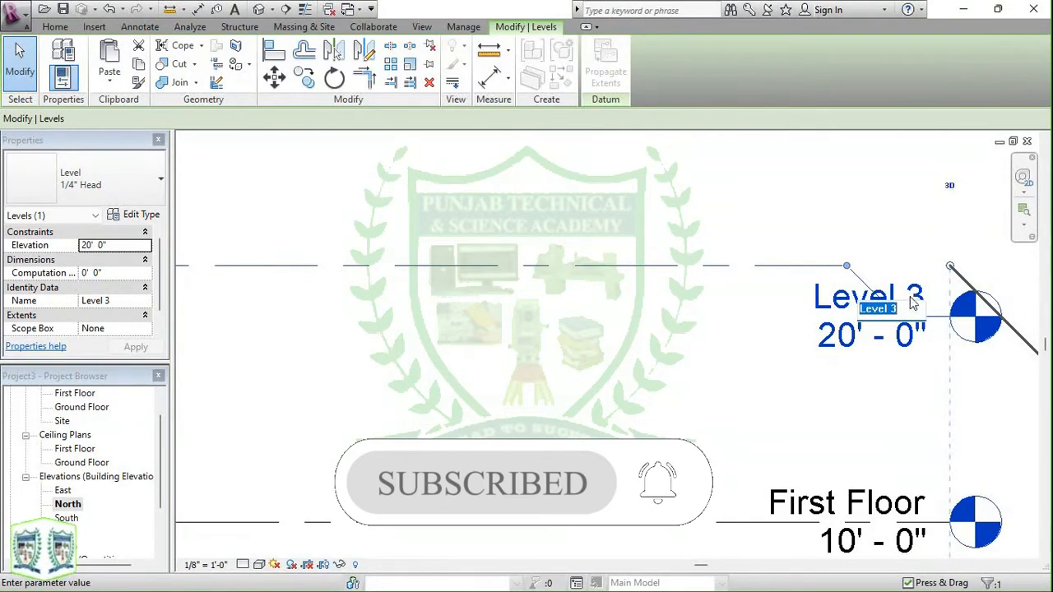
{"action": "left_click", "coordinate": [915, 294]}
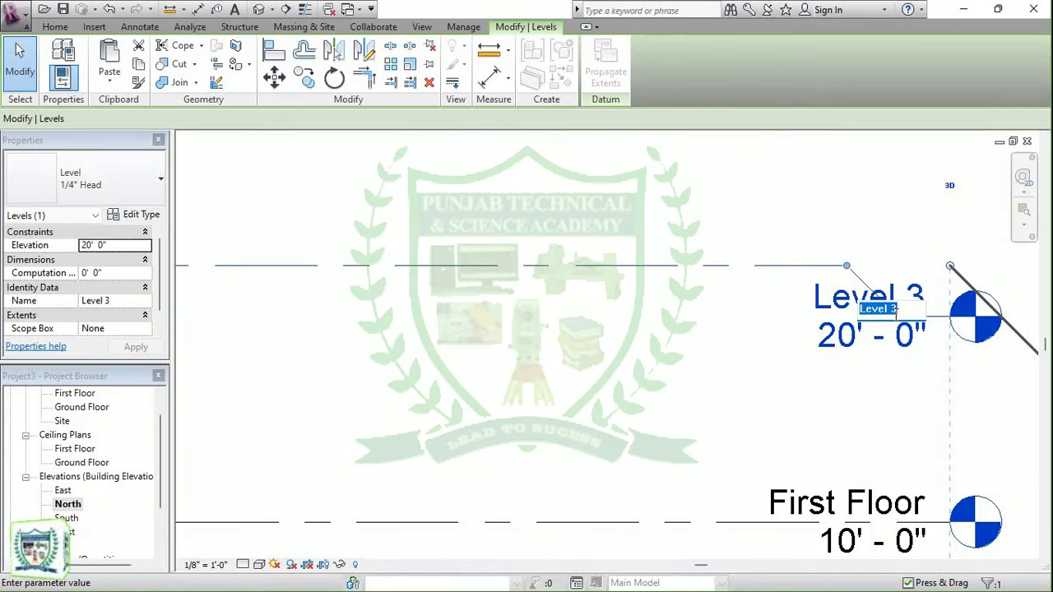
{"action": "type", "text": "Seco"}
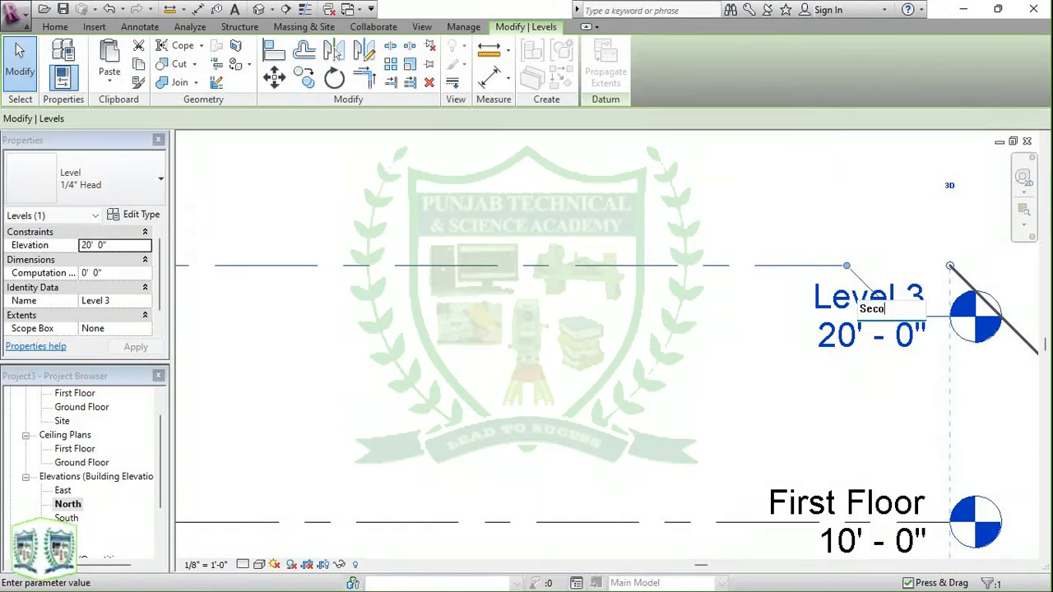
{"action": "type", "text": "nd "}
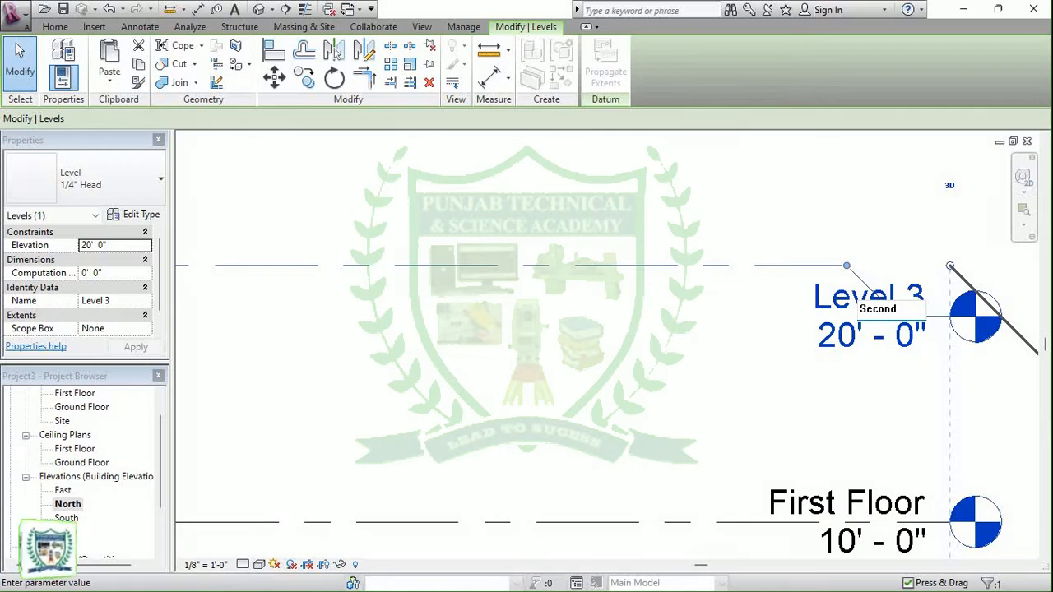
{"action": "type", "text": "Floor"}
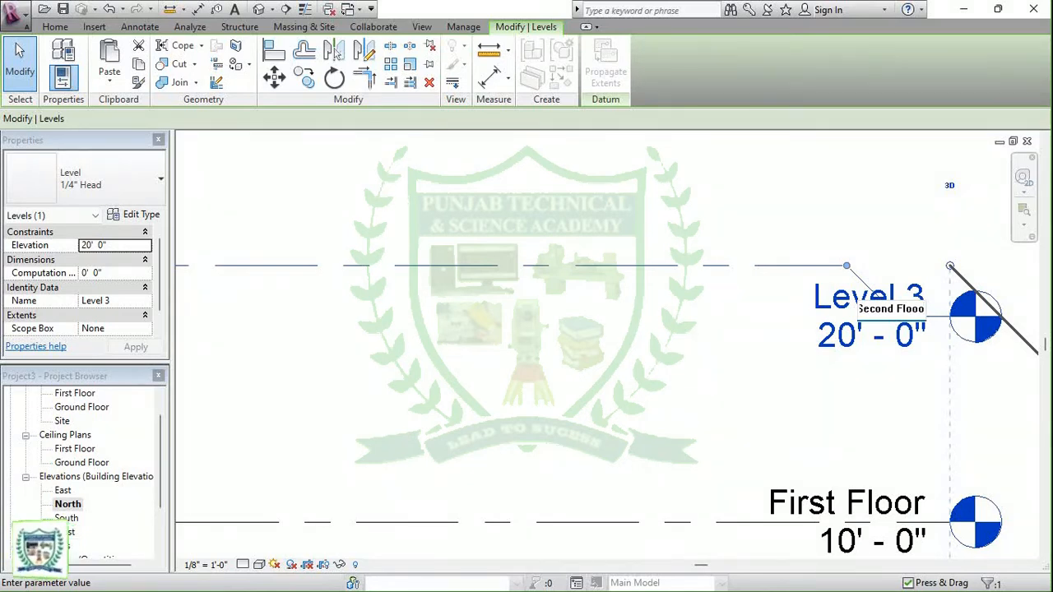
{"action": "type", "text": "r"}
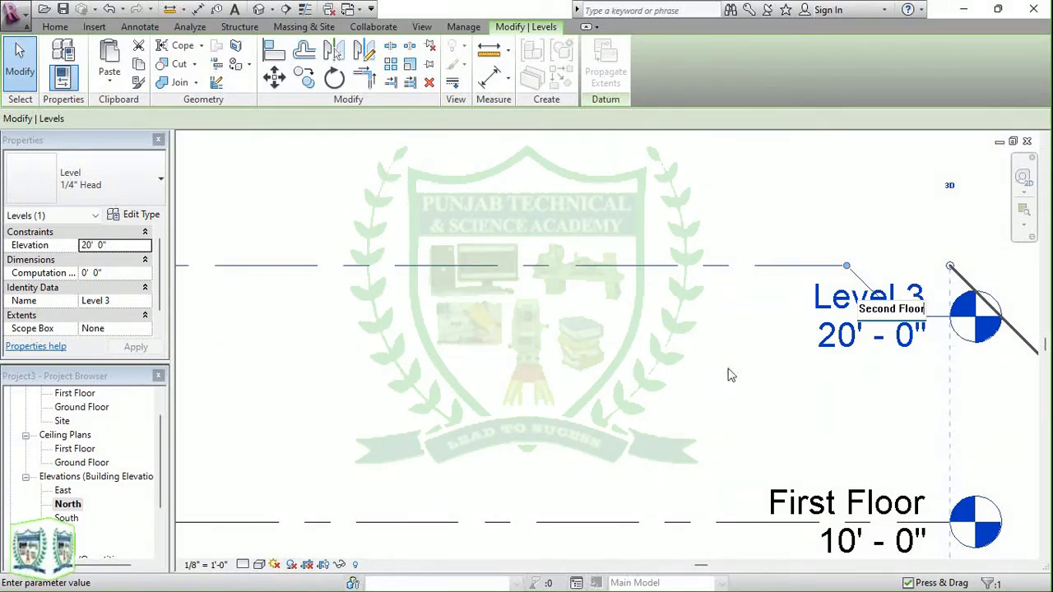
{"action": "key", "text": "Return"}
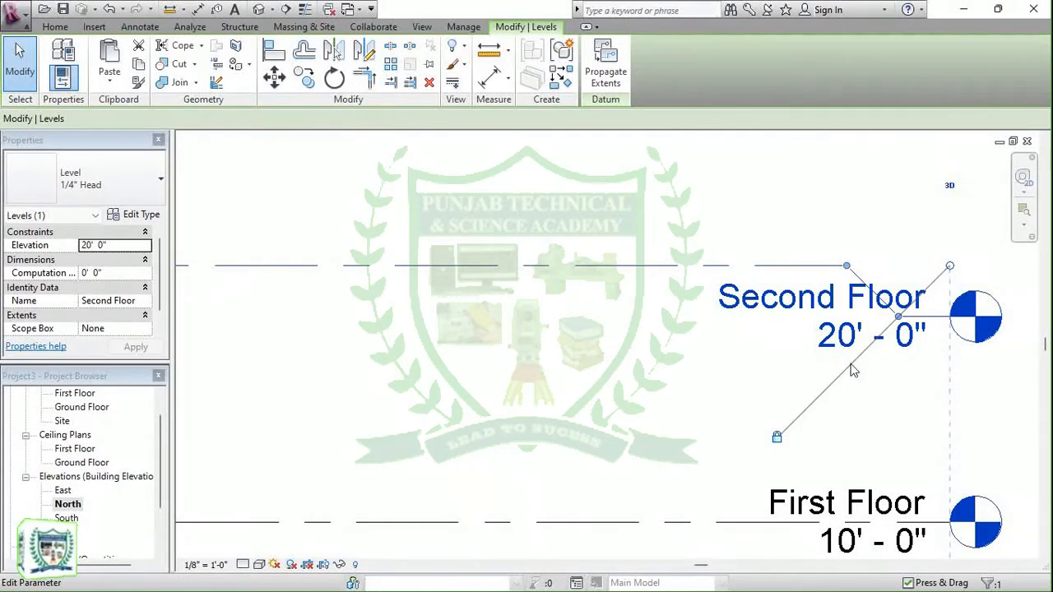
Step: Move the elbow of the Second Floor level head so the head sits straight in line with its level line
{"action": "left_click_drag", "start_coordinate": [895, 322], "coordinate": [905, 265]}
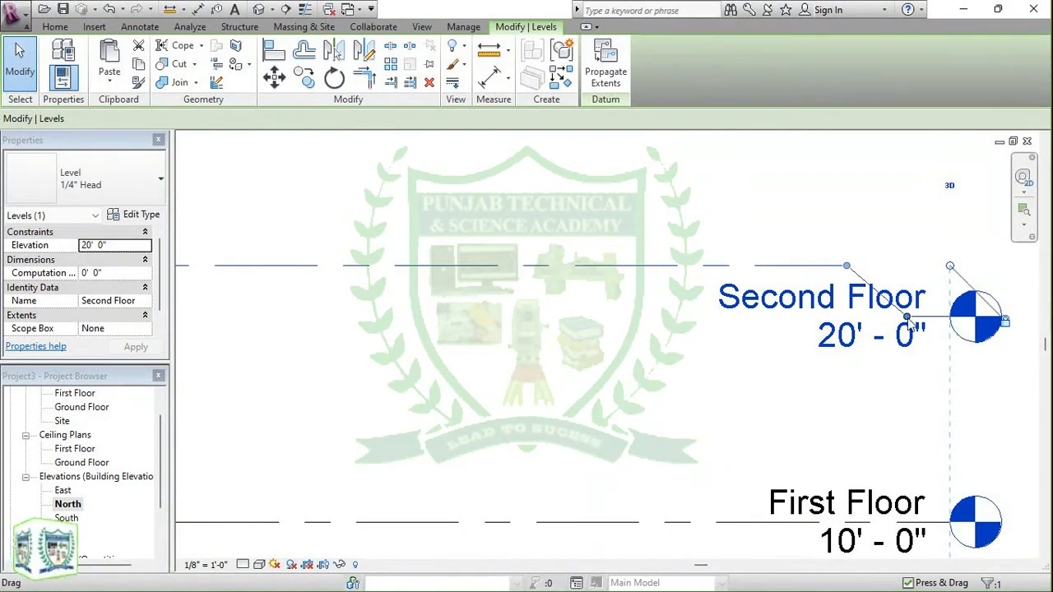
{"action": "left_click_drag", "start_coordinate": [909, 321], "coordinate": [865, 245]}
{"action": "scroll", "coordinate": [746, 294], "scroll_direction": "down", "scroll_amount": 3}
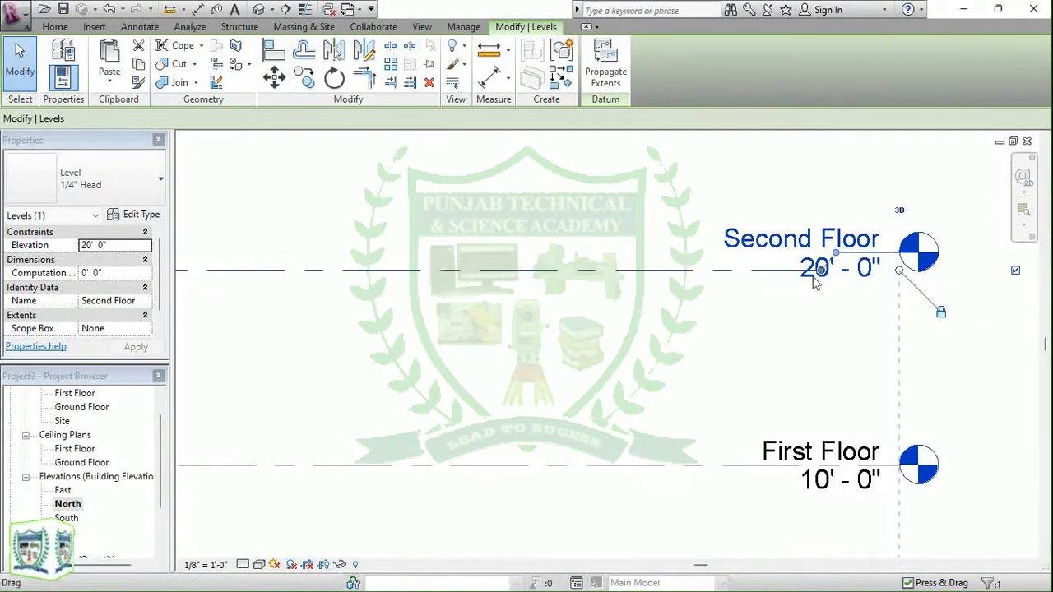
{"action": "scroll", "coordinate": [806, 250], "scroll_direction": "down", "scroll_amount": 1}
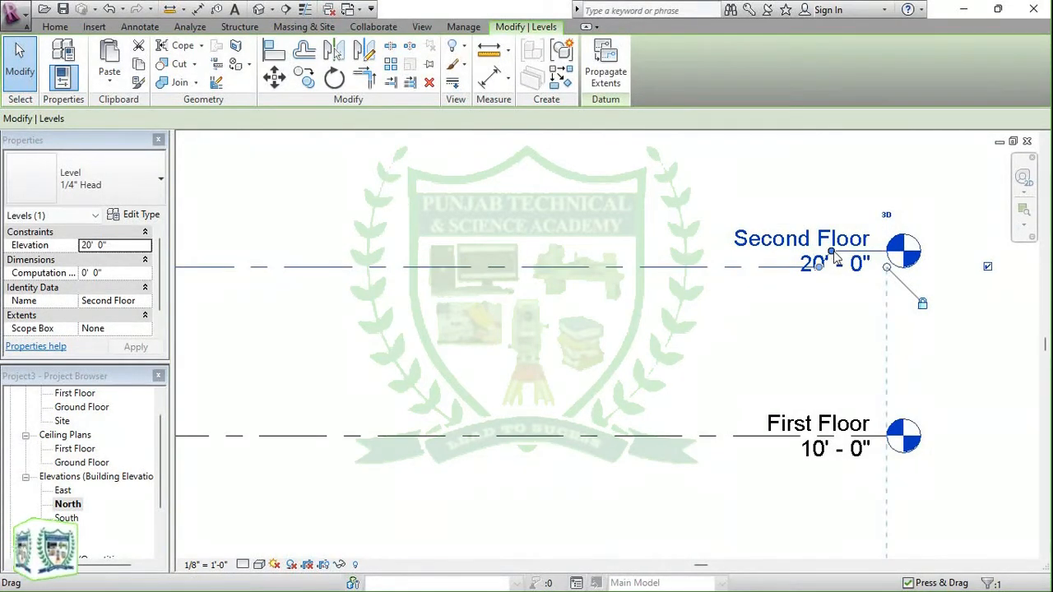
{"action": "left_click_drag", "start_coordinate": [835, 257], "coordinate": [848, 284]}
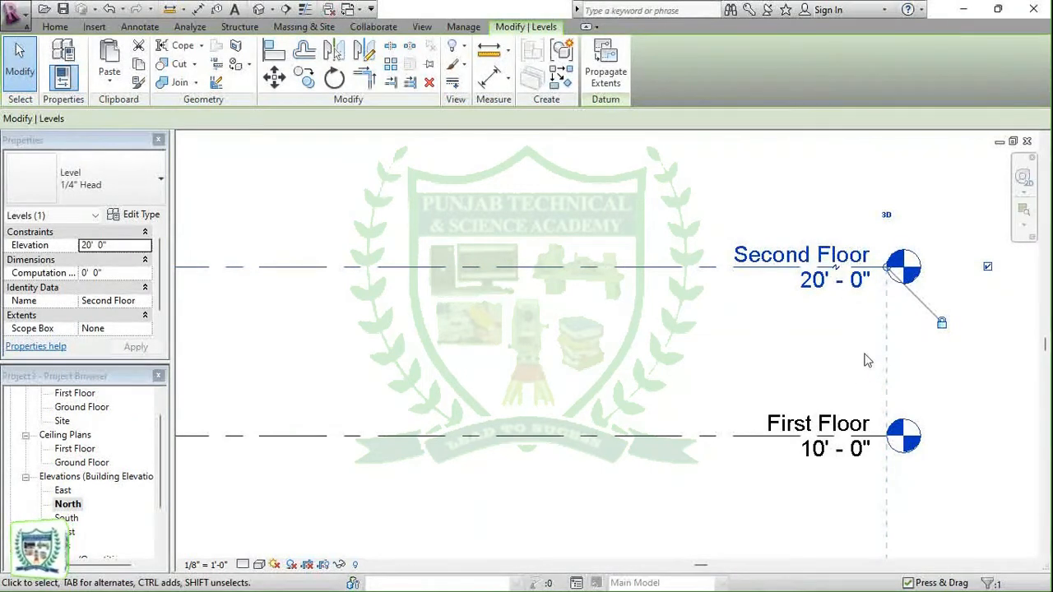
Step: Clear the selection and examine the Ground, First and Second Floor level lines with their names and elevations
{"action": "scroll", "coordinate": [865, 360], "scroll_direction": "down", "scroll_amount": 4}
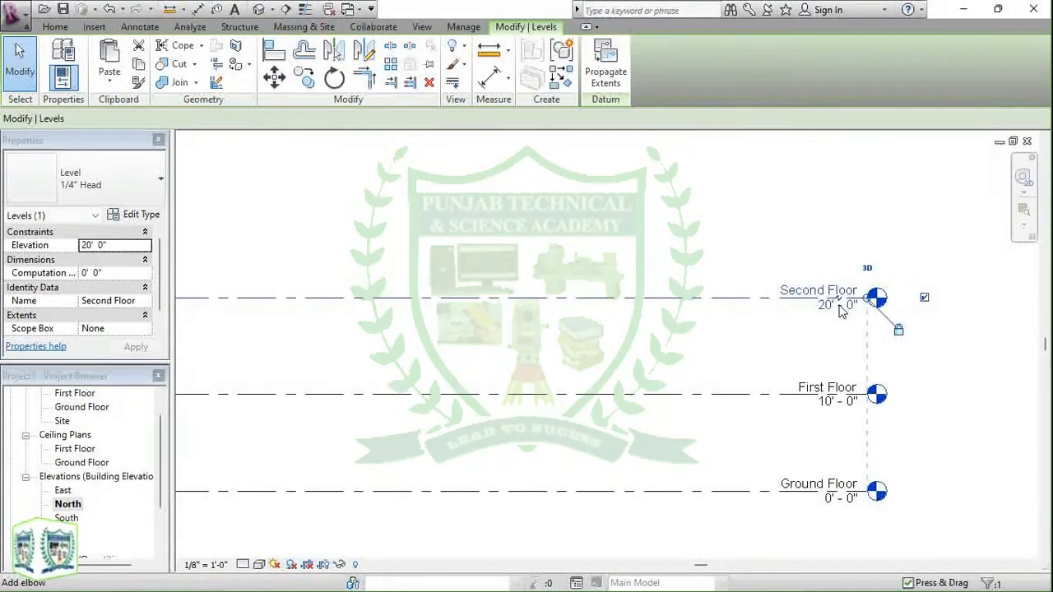
{"action": "scroll", "coordinate": [680, 227], "scroll_direction": "down", "scroll_amount": 2}
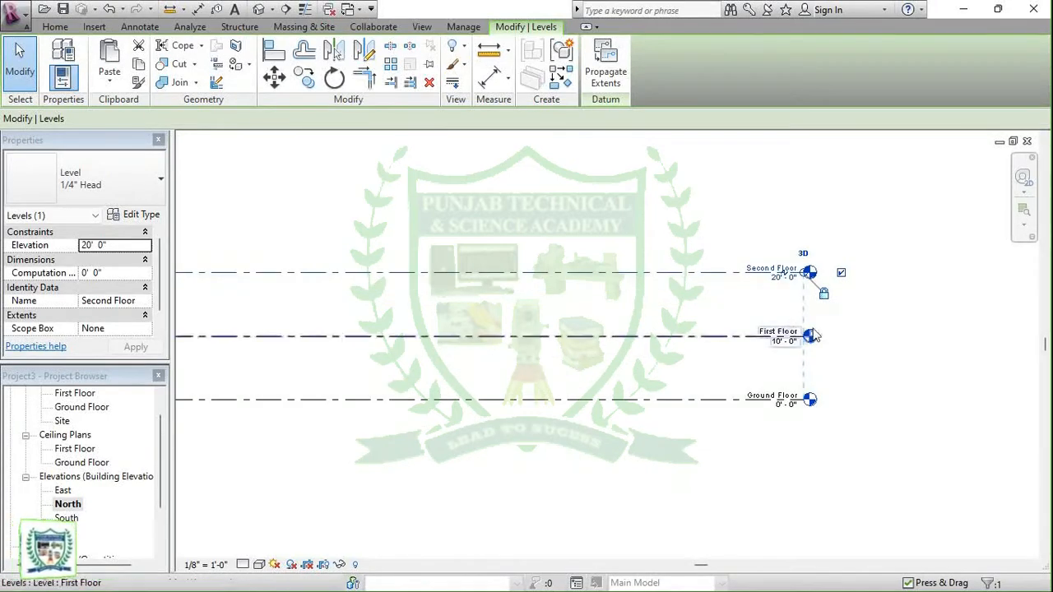
{"action": "scroll", "coordinate": [857, 335], "scroll_direction": "down", "scroll_amount": 2}
{"action": "scroll", "coordinate": [694, 282], "scroll_direction": "up", "scroll_amount": 2}
{"action": "scroll", "coordinate": [762, 359], "scroll_direction": "down", "scroll_amount": 2}
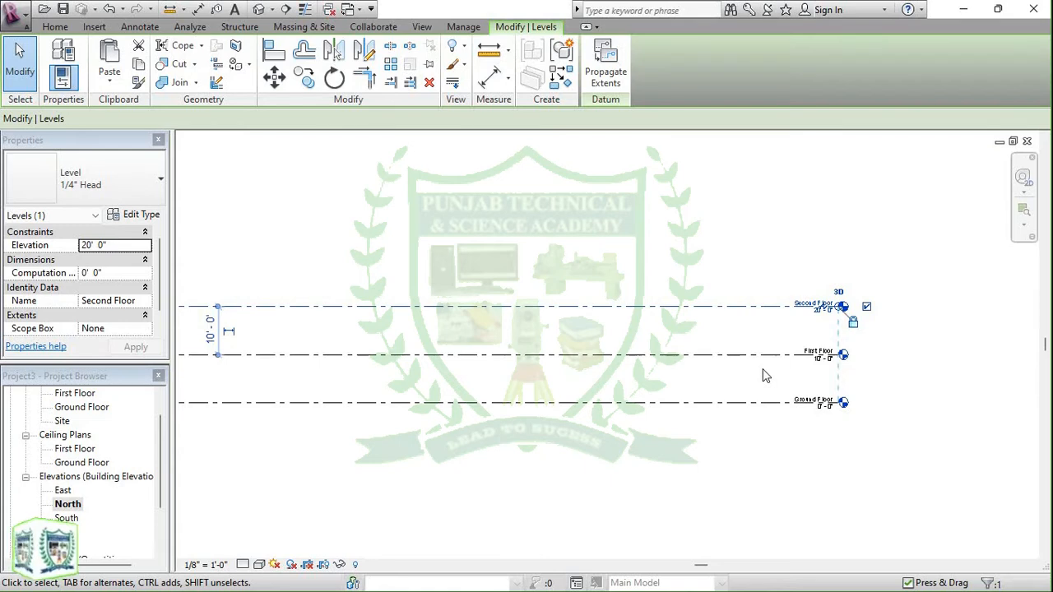
{"action": "scroll", "coordinate": [814, 344], "scroll_direction": "down", "scroll_amount": 2}
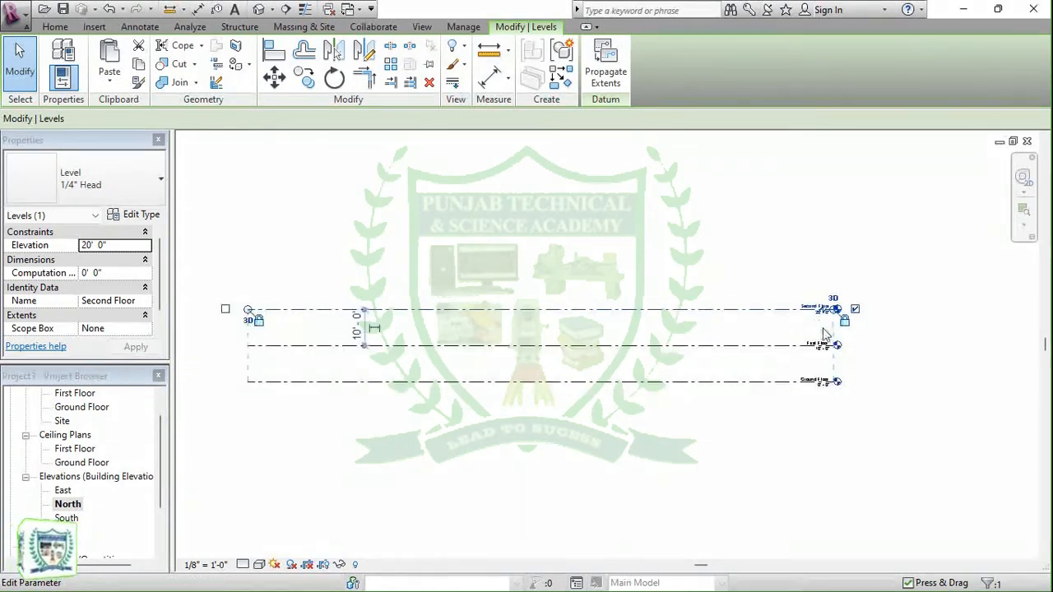
{"action": "scroll", "coordinate": [810, 342], "scroll_direction": "up", "scroll_amount": 2}
{"action": "scroll", "coordinate": [805, 340], "scroll_direction": "down", "scroll_amount": 1}
{"action": "scroll", "coordinate": [741, 362], "scroll_direction": "down", "scroll_amount": 1}
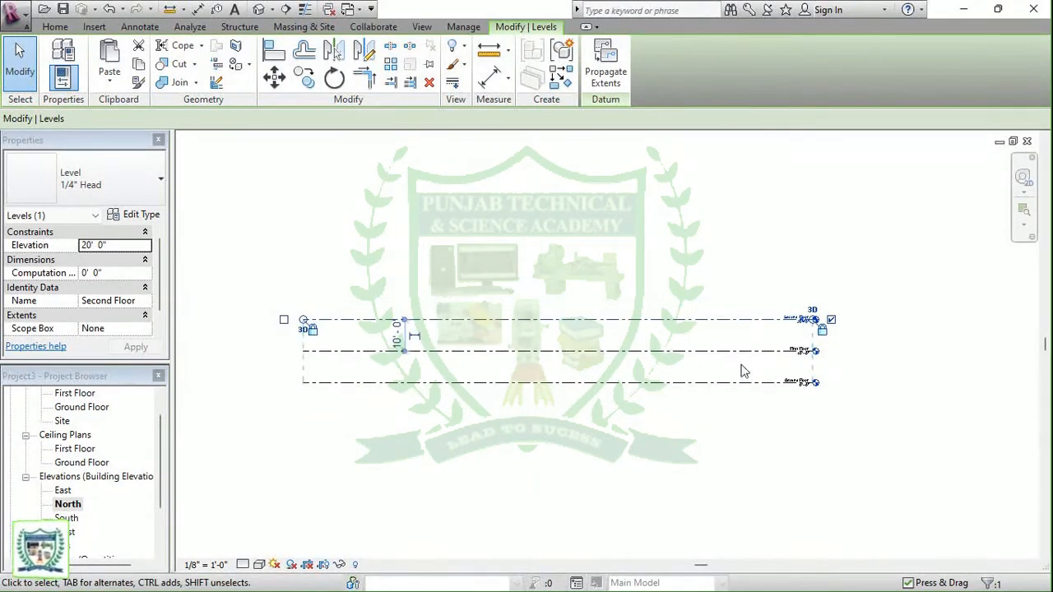
{"action": "left_click", "coordinate": [592, 438]}
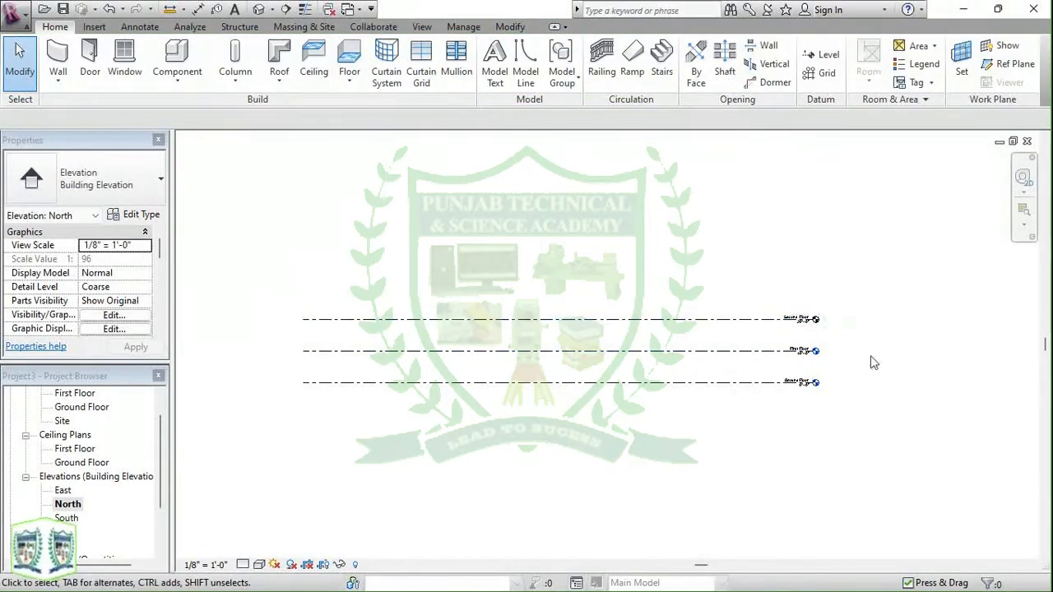
{"action": "scroll", "coordinate": [782, 335], "scroll_direction": "up", "scroll_amount": 3}
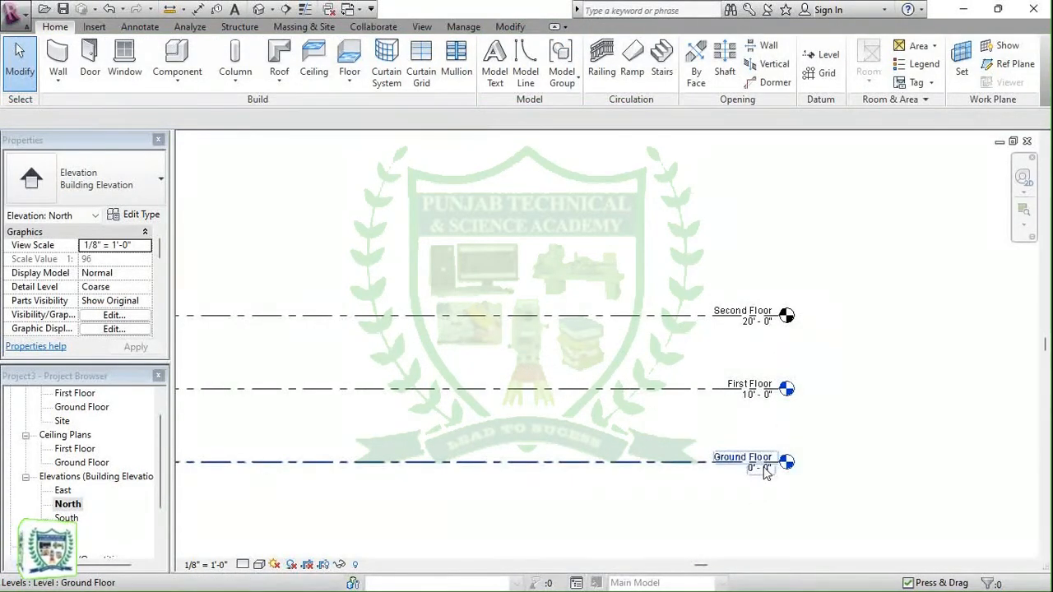
{"action": "scroll", "coordinate": [851, 215], "scroll_direction": "down", "scroll_amount": 1}
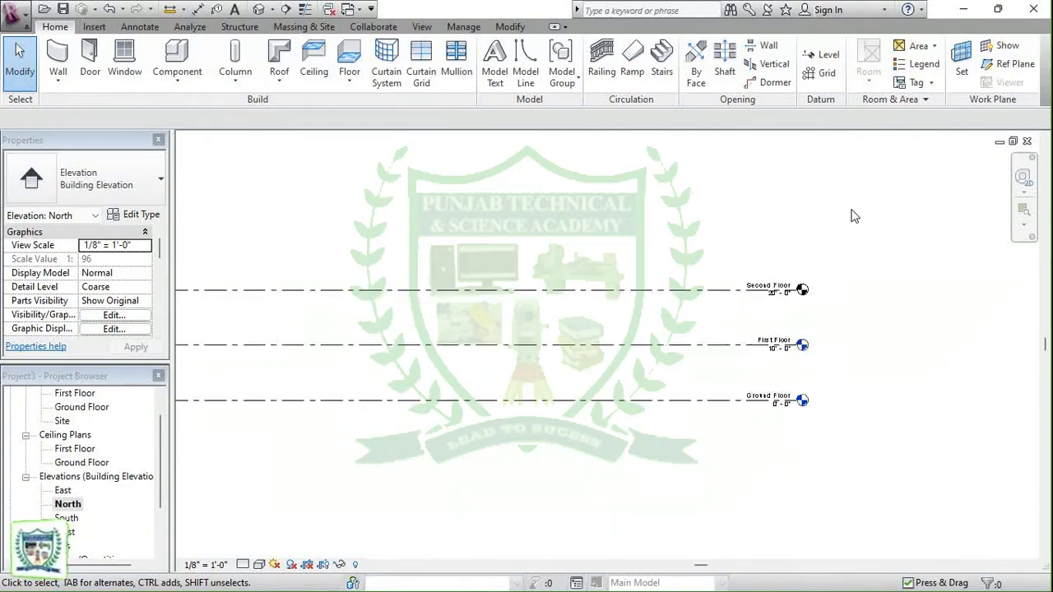
{"action": "scroll", "coordinate": [852, 216], "scroll_direction": "down", "scroll_amount": 1}
{"action": "scroll", "coordinate": [743, 406], "scroll_direction": "up", "scroll_amount": 1}
{"action": "scroll", "coordinate": [861, 307], "scroll_direction": "down", "scroll_amount": 1}
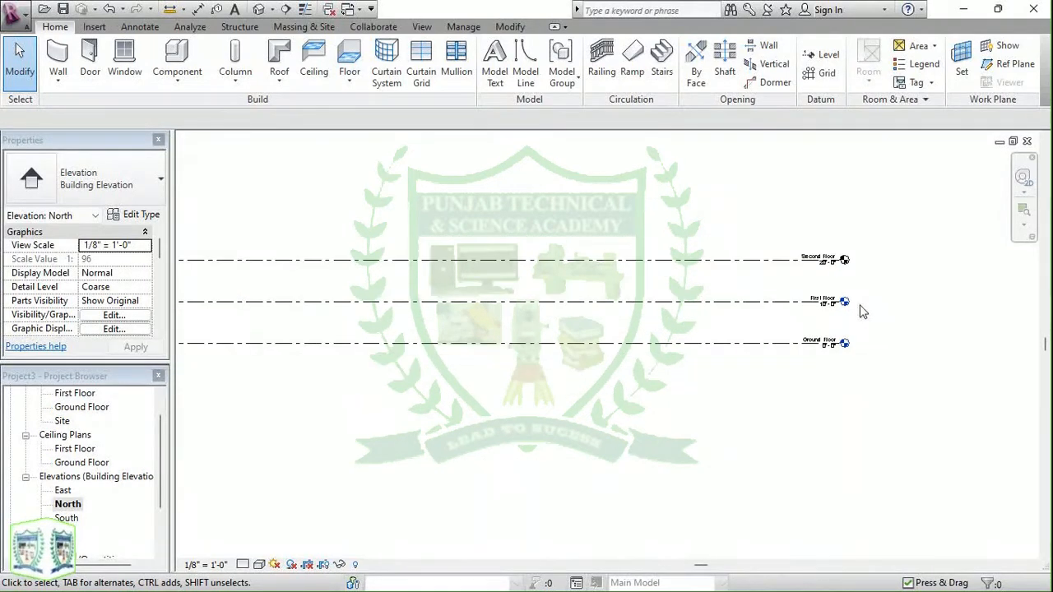
{"action": "scroll", "coordinate": [766, 251], "scroll_direction": "down", "scroll_amount": 1}
{"action": "scroll", "coordinate": [825, 346], "scroll_direction": "up", "scroll_amount": 1}
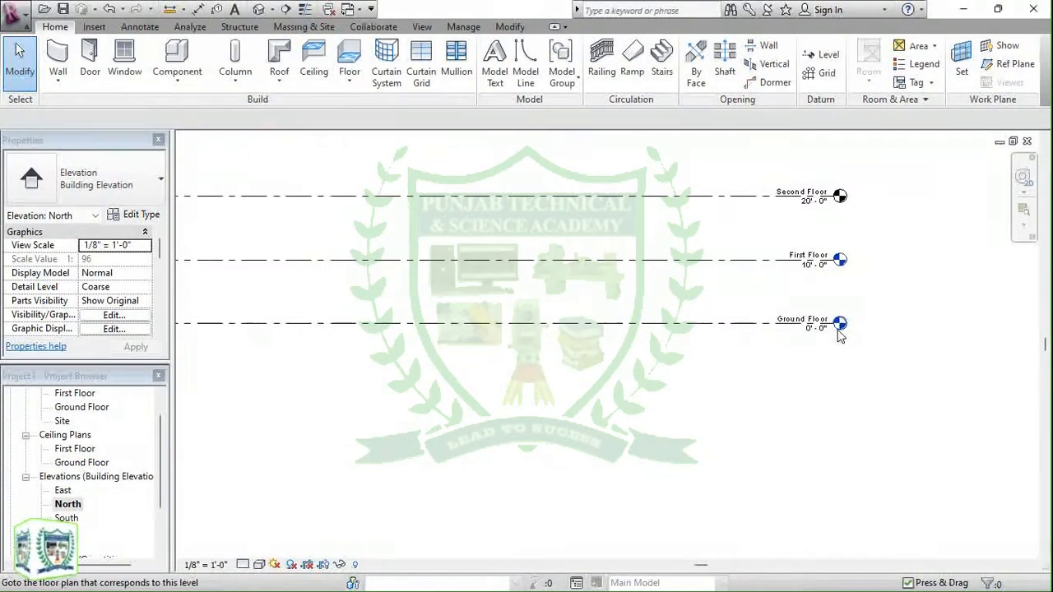
Step: Copy the Ground Floor level 8' straight down to create a level below it
{"action": "left_click", "coordinate": [758, 333]}
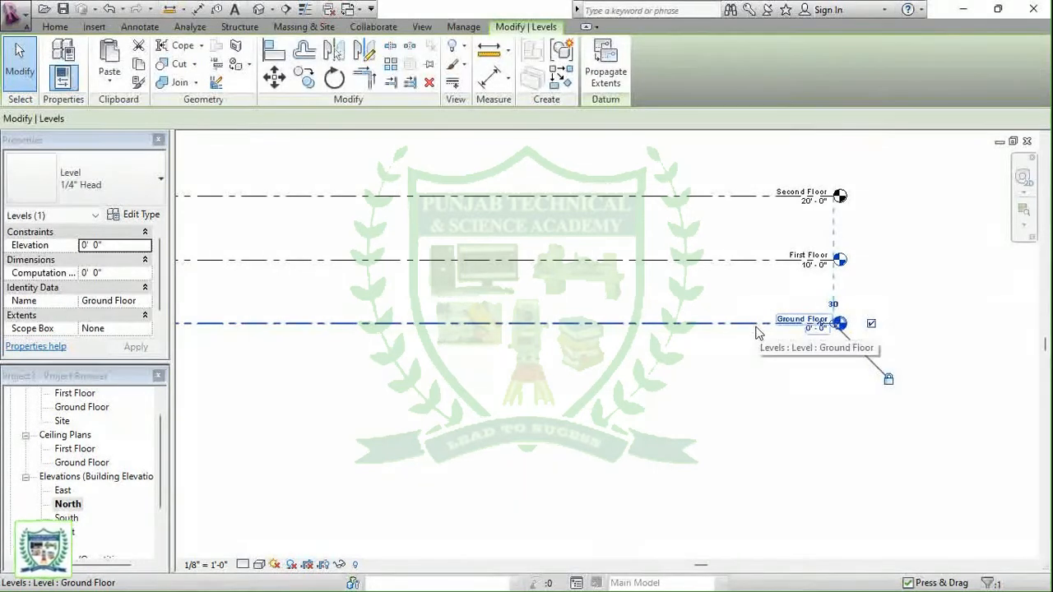
{"action": "key", "text": "m"}
{"action": "key", "text": "v"}
{"action": "left_click", "coordinate": [850, 333]}
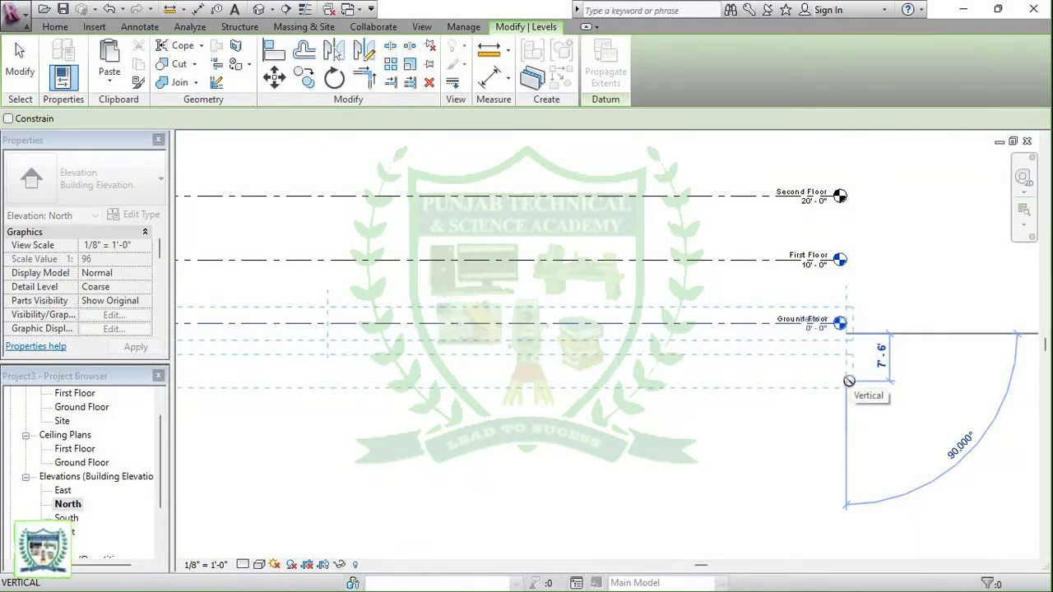
{"action": "type", "text": "8"}
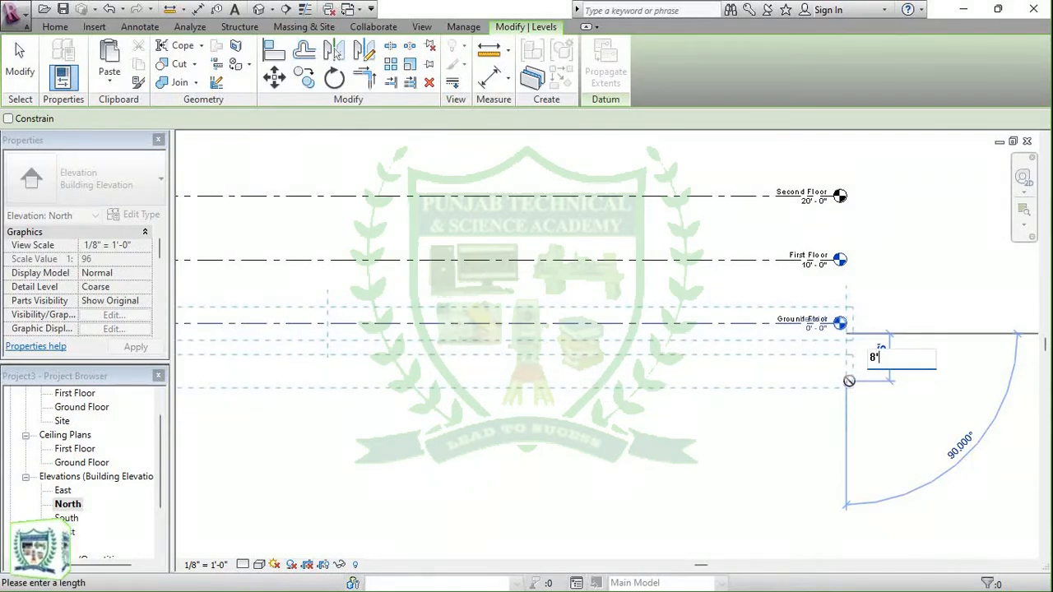
{"action": "key", "text": "Return"}
{"action": "left_click", "coordinate": [827, 425]}
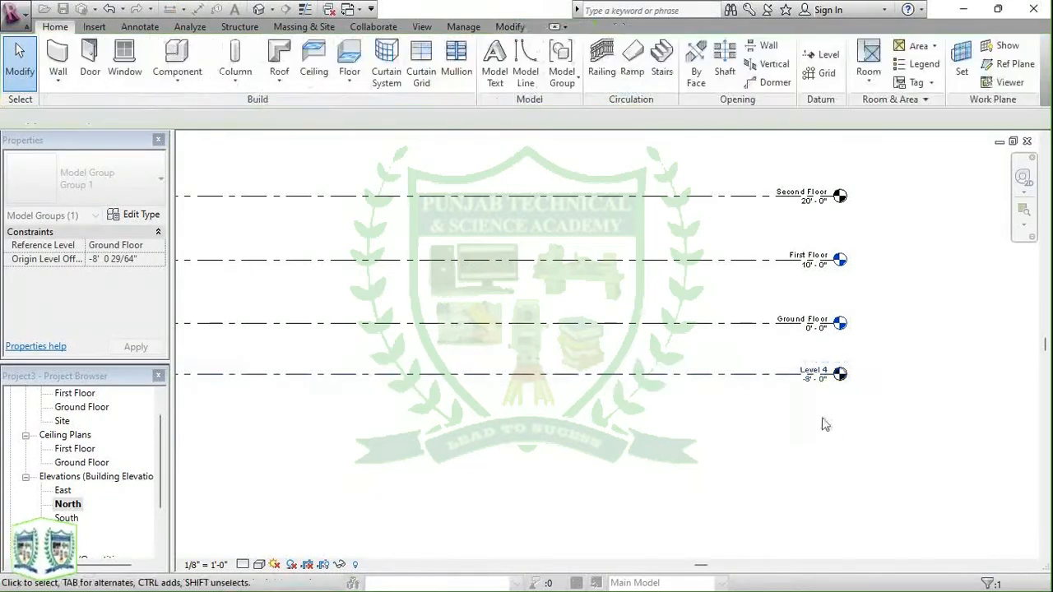
Step: Rename the new level below Ground Floor as Basement and clear the selection
{"action": "scroll", "coordinate": [831, 372], "scroll_direction": "up", "scroll_amount": 3}
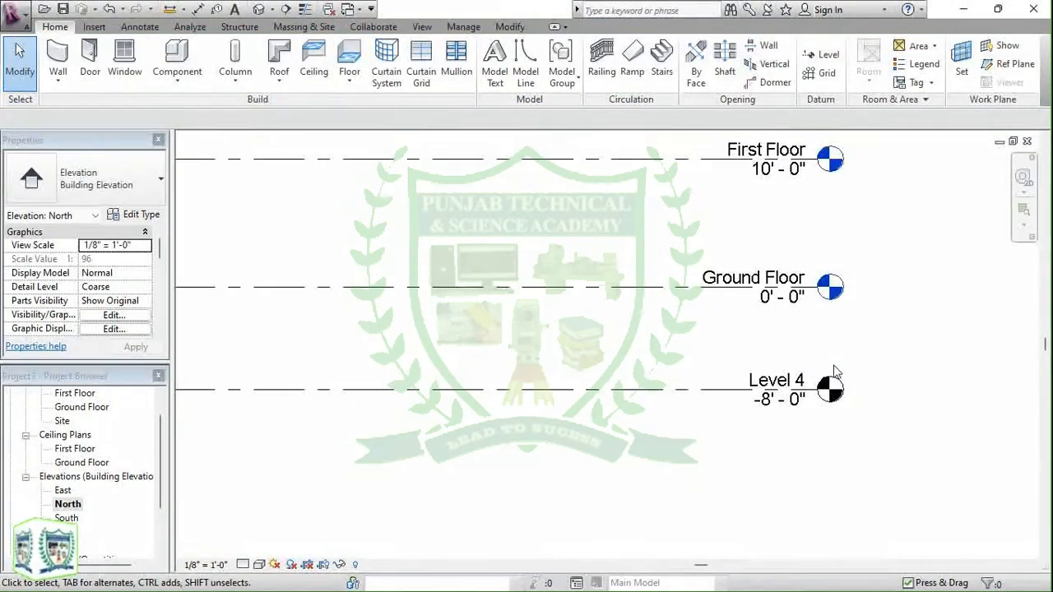
{"action": "double_click", "coordinate": [787, 382]}
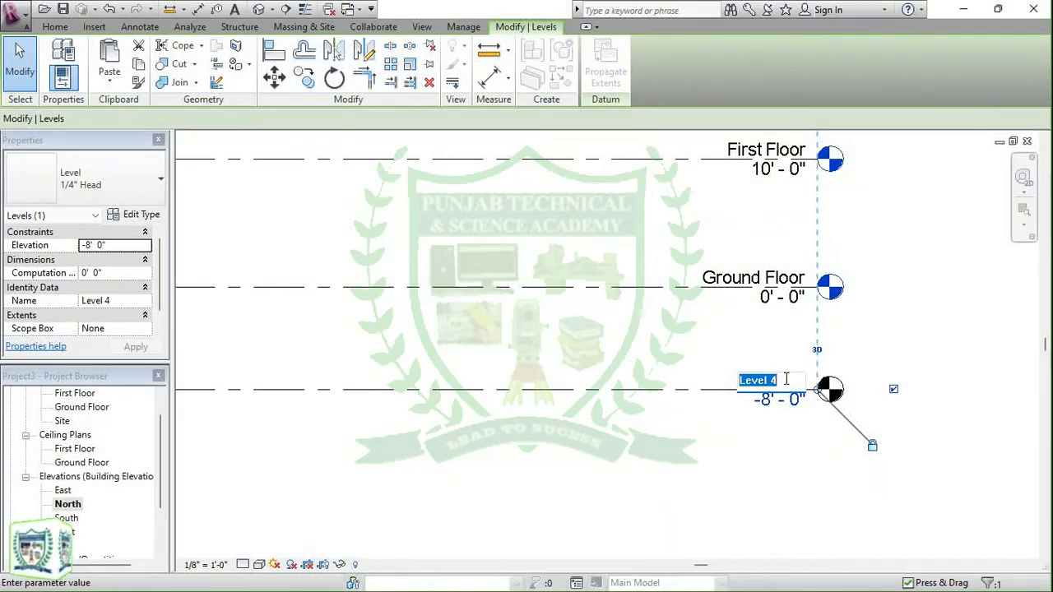
{"action": "type", "text": "Basement"}
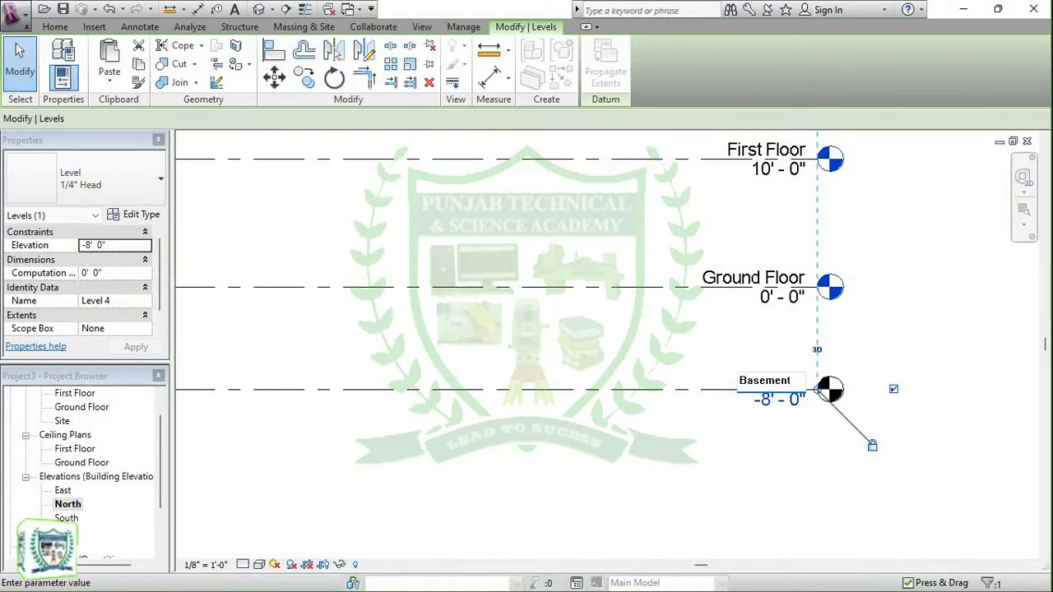
{"action": "key", "text": "Return"}
{"action": "scroll", "coordinate": [820, 446], "scroll_direction": "down", "scroll_amount": 2}
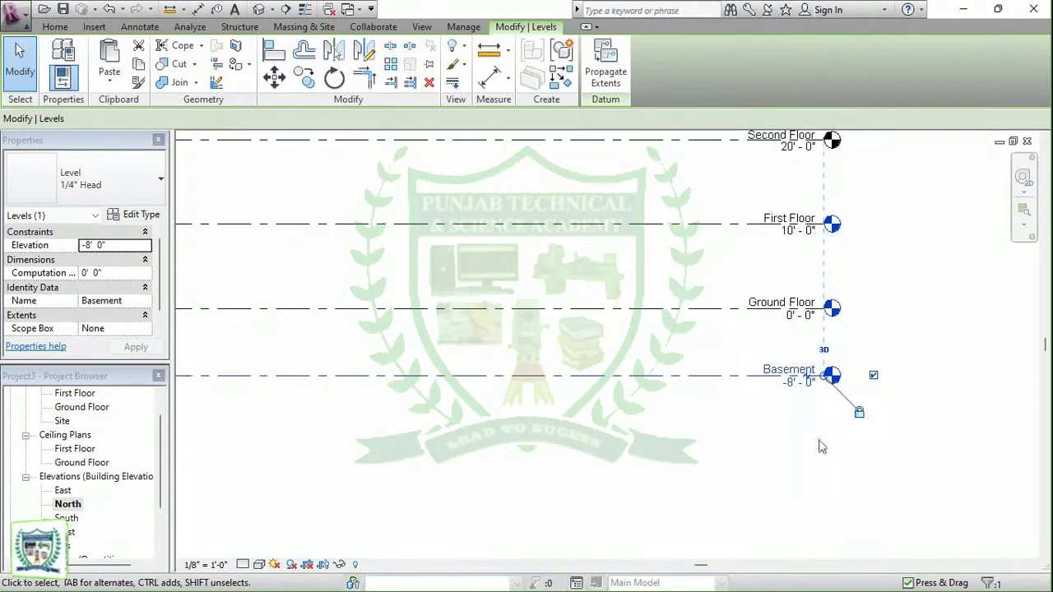
{"action": "scroll", "coordinate": [831, 418], "scroll_direction": "down", "scroll_amount": 4}
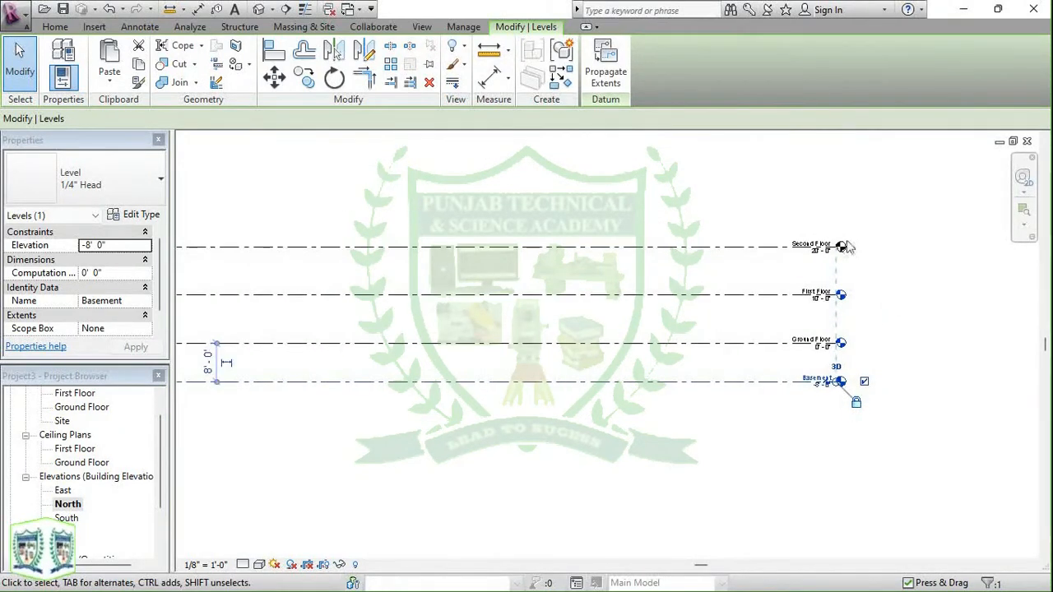
{"action": "scroll", "coordinate": [769, 287], "scroll_direction": "up", "scroll_amount": 2}
{"action": "left_click", "coordinate": [771, 414]}
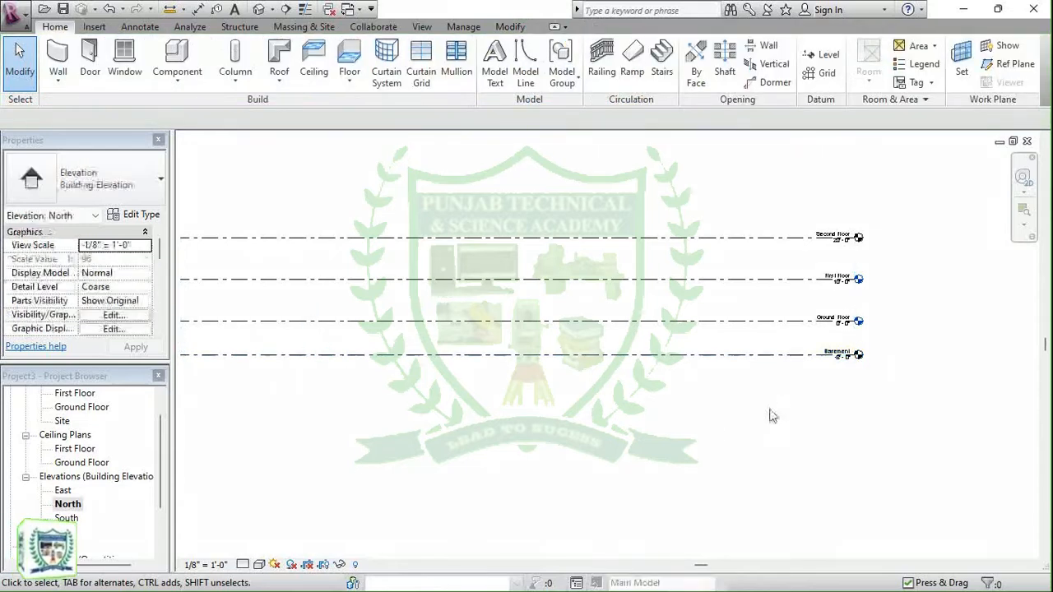
Step: Examine the Basement, Ground Floor, First Floor and Second Floor level lines with their names and elevations
{"action": "scroll", "coordinate": [872, 321], "scroll_direction": "up", "scroll_amount": 2}
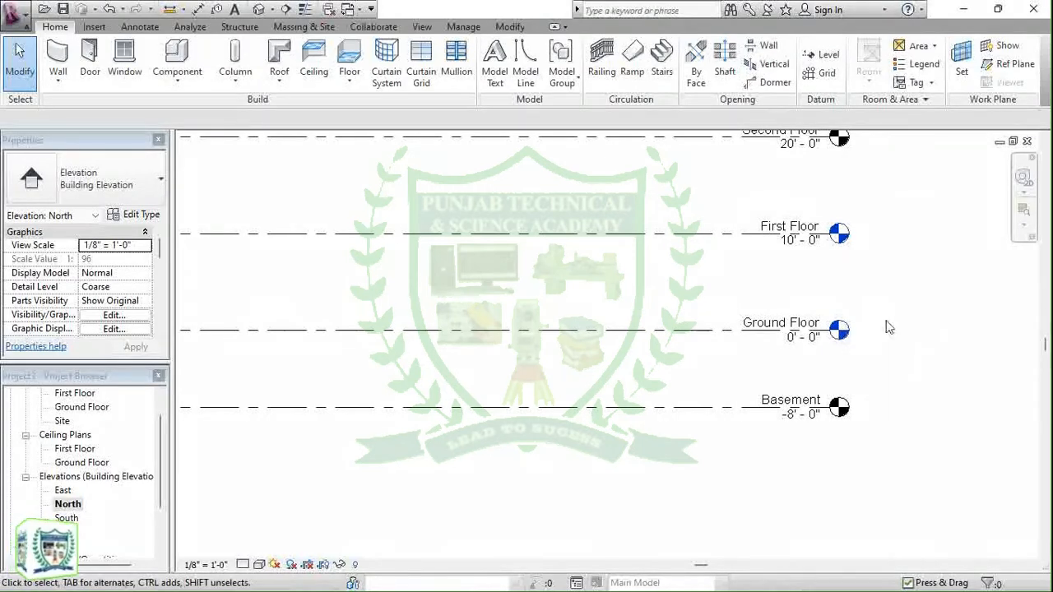
{"action": "scroll", "coordinate": [886, 324], "scroll_direction": "down", "scroll_amount": 4}
{"action": "scroll", "coordinate": [905, 324], "scroll_direction": "down", "scroll_amount": 1}
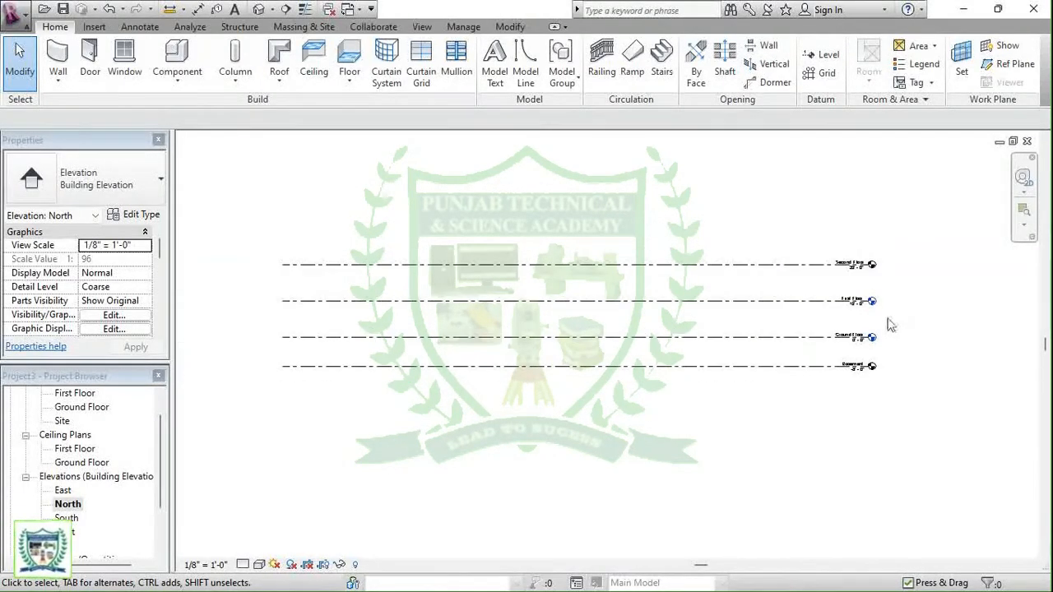
{"action": "scroll", "coordinate": [814, 338], "scroll_direction": "up", "scroll_amount": 4}
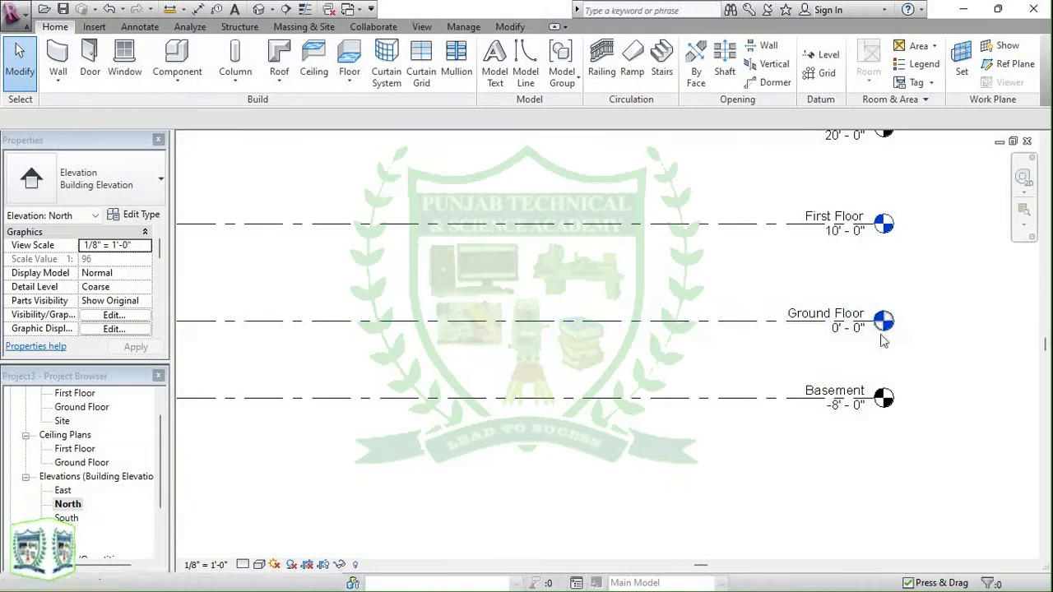
{"action": "scroll", "coordinate": [810, 340], "scroll_direction": "up", "scroll_amount": 2}
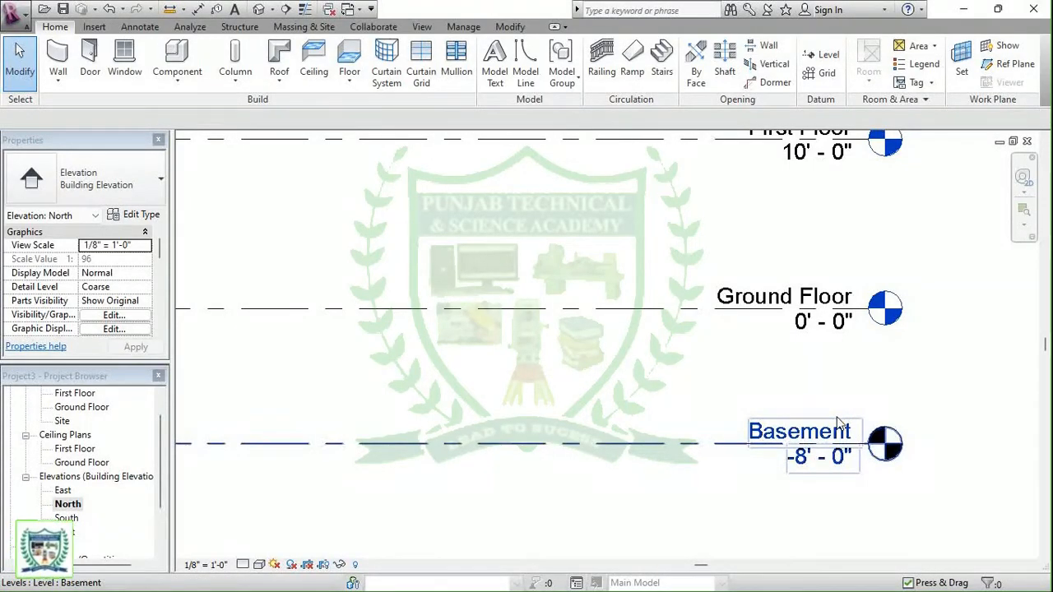
{"action": "scroll", "coordinate": [744, 478], "scroll_direction": "down", "scroll_amount": 2}
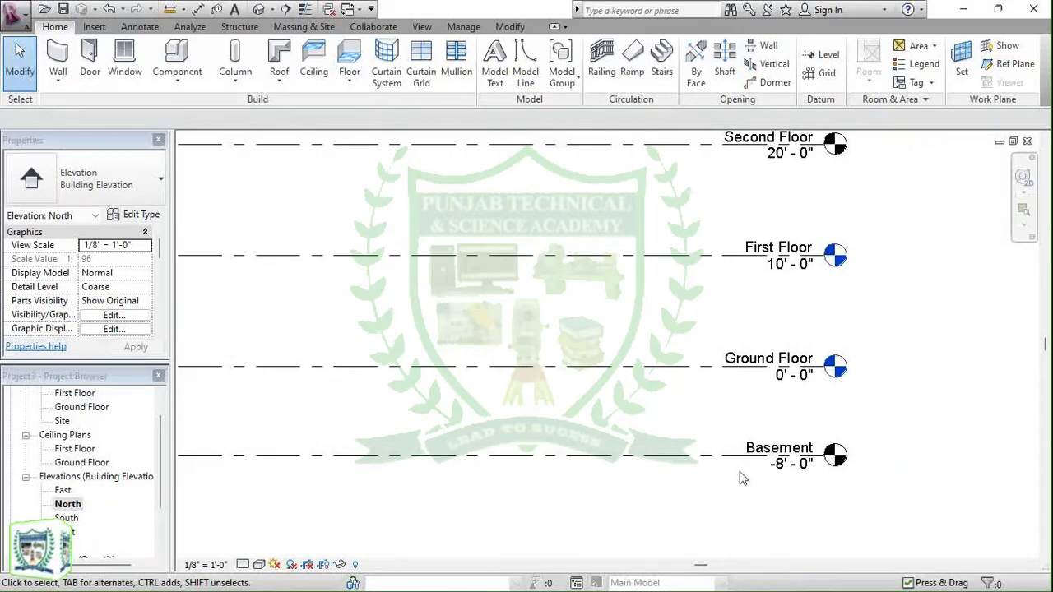
{"action": "scroll", "coordinate": [902, 366], "scroll_direction": "down", "scroll_amount": 1}
{"action": "scroll", "coordinate": [867, 139], "scroll_direction": "up", "scroll_amount": 2}
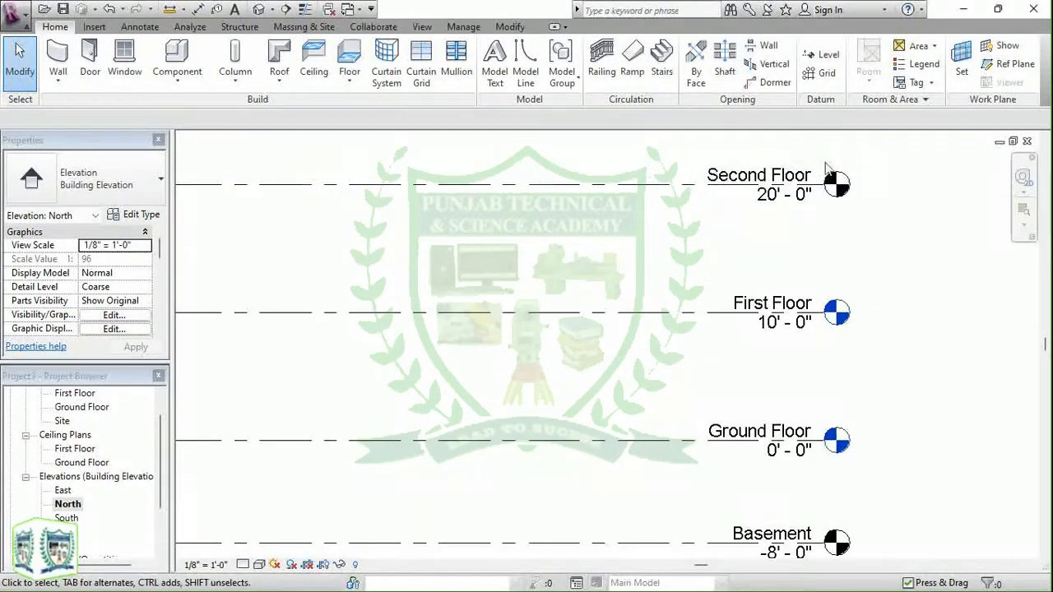
{"action": "scroll", "coordinate": [748, 190], "scroll_direction": "down", "scroll_amount": 1}
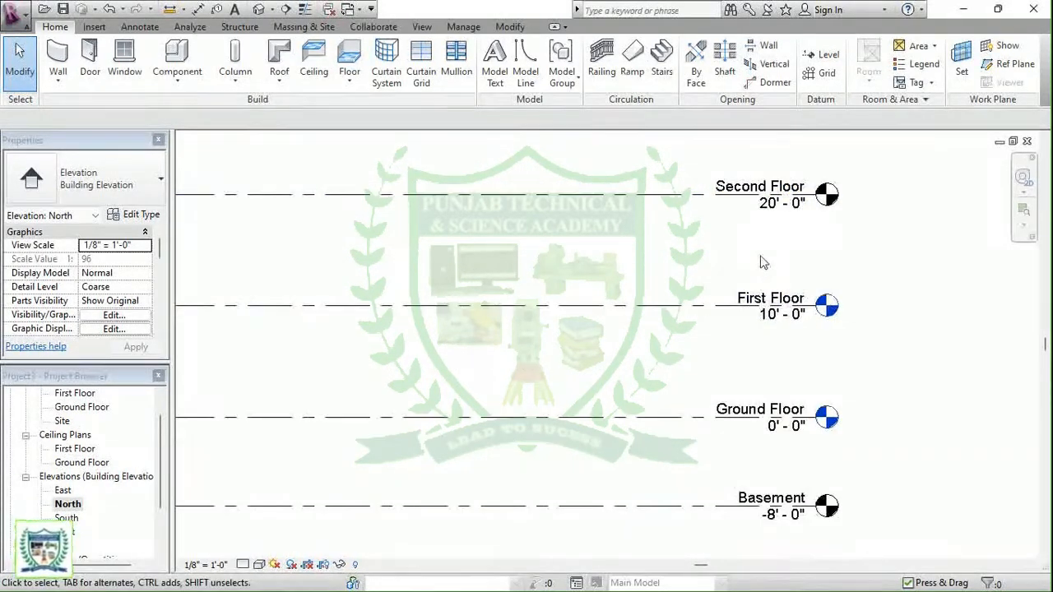
{"action": "scroll", "coordinate": [782, 412], "scroll_direction": "up", "scroll_amount": 2}
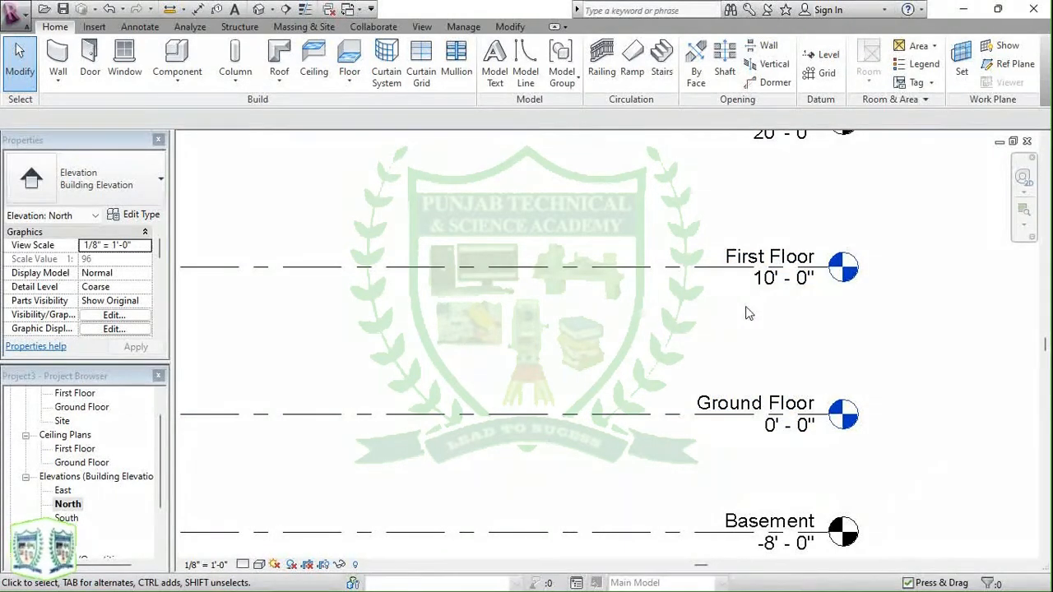
{"action": "scroll", "coordinate": [749, 314], "scroll_direction": "down", "scroll_amount": 3}
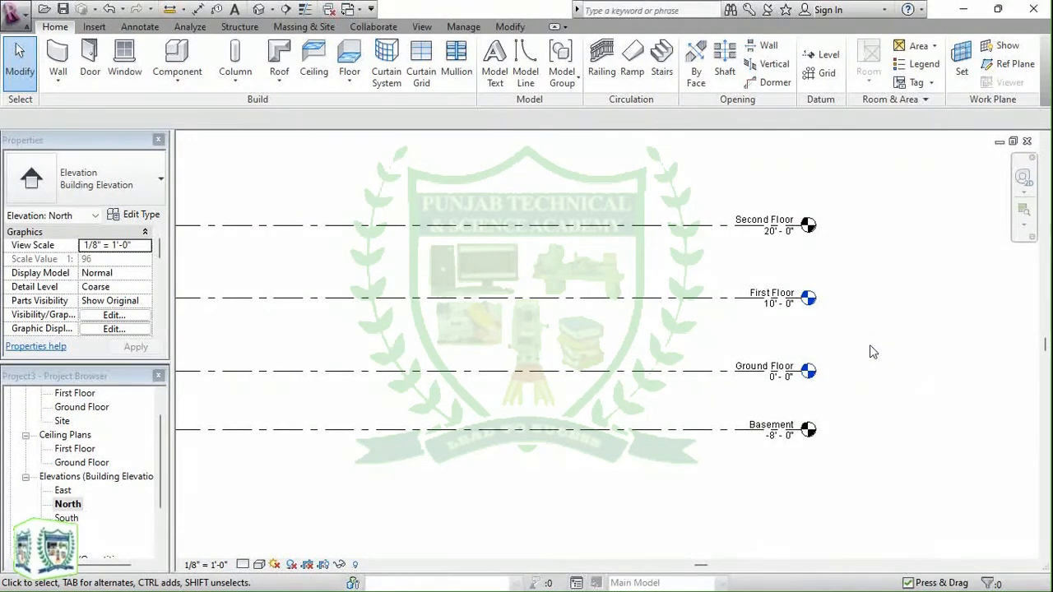
Step: Check the floor and ceiling plan views listed in the project against the four level lines in the North elevation
{"action": "scroll", "coordinate": [98, 419], "scroll_direction": "up", "scroll_amount": 2}
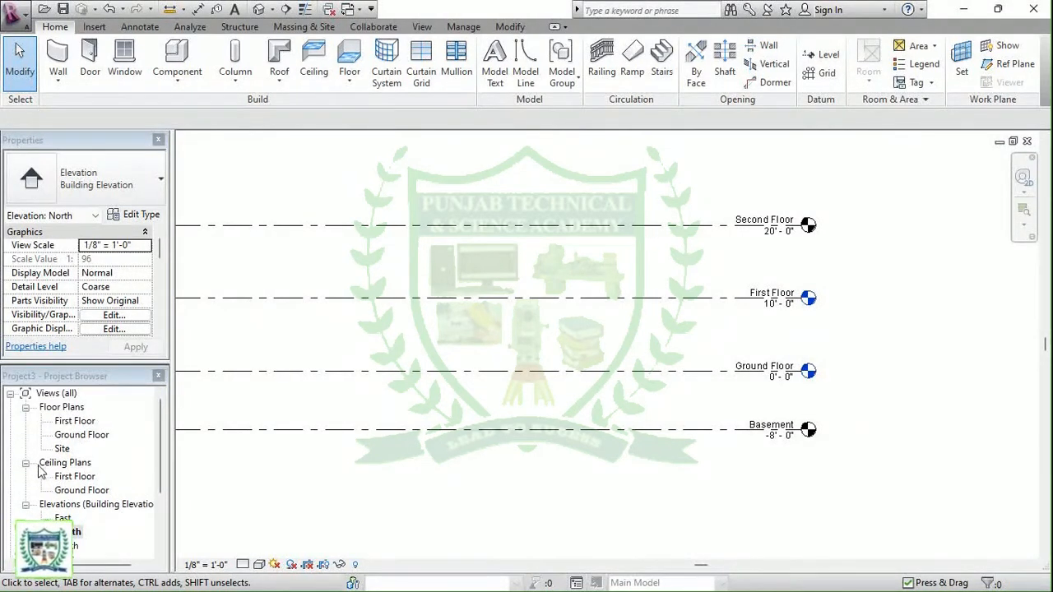
{"action": "left_click", "coordinate": [78, 476]}
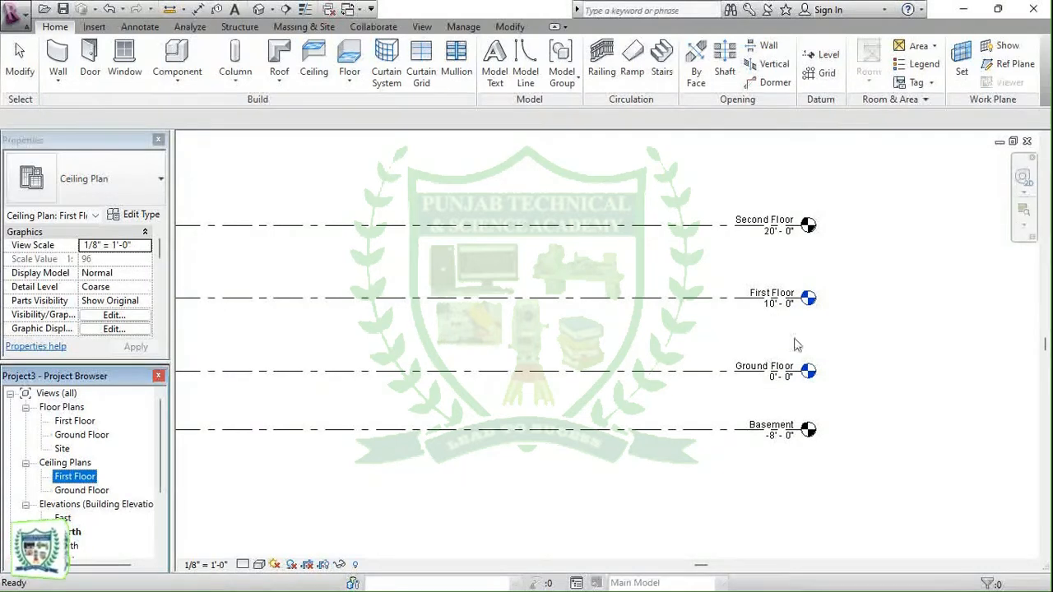
{"action": "scroll", "coordinate": [936, 314], "scroll_direction": "down", "scroll_amount": 2}
{"action": "scroll", "coordinate": [842, 207], "scroll_direction": "down", "scroll_amount": 1}
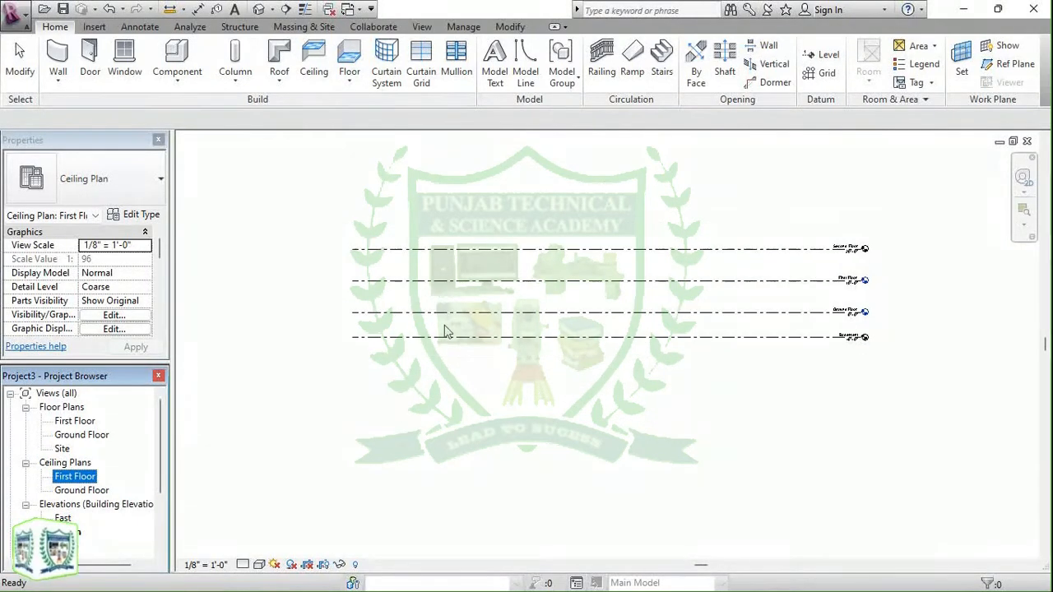
{"action": "scroll", "coordinate": [573, 275], "scroll_direction": "up", "scroll_amount": 1}
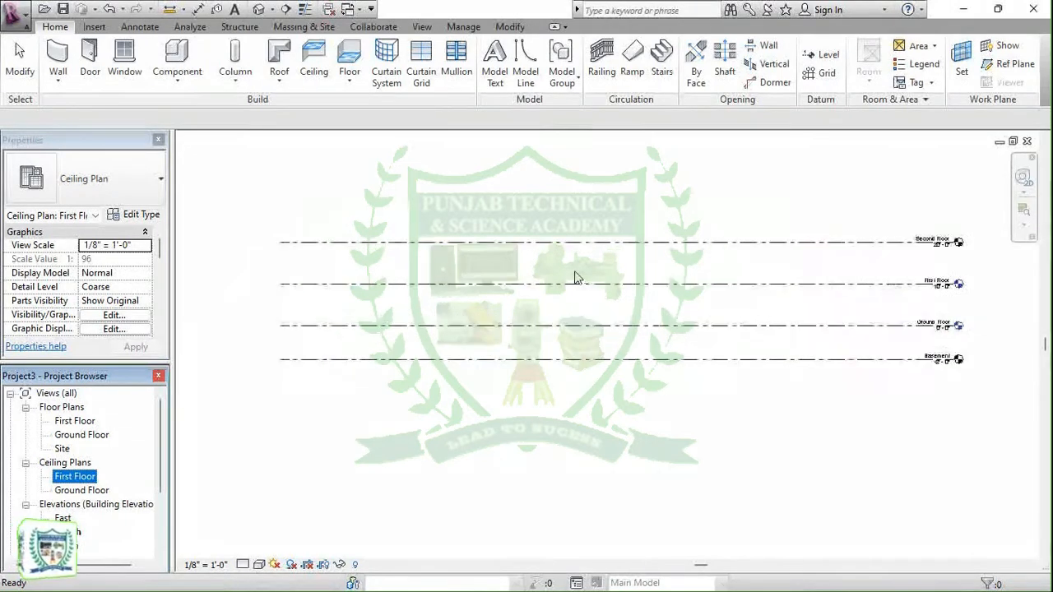
{"action": "scroll", "coordinate": [531, 296], "scroll_direction": "down", "scroll_amount": 5}
{"action": "scroll", "coordinate": [442, 328], "scroll_direction": "up", "scroll_amount": 2}
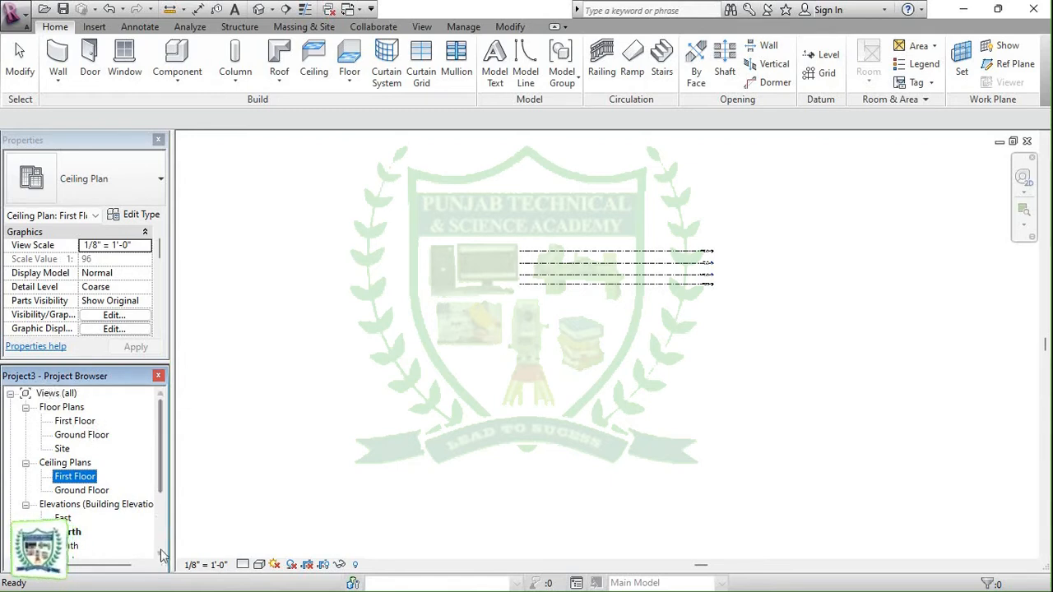
Step: Review the Floor Plans, Ceiling Plans and Elevations groups in the project's list of views
{"action": "left_click", "coordinate": [56, 394]}
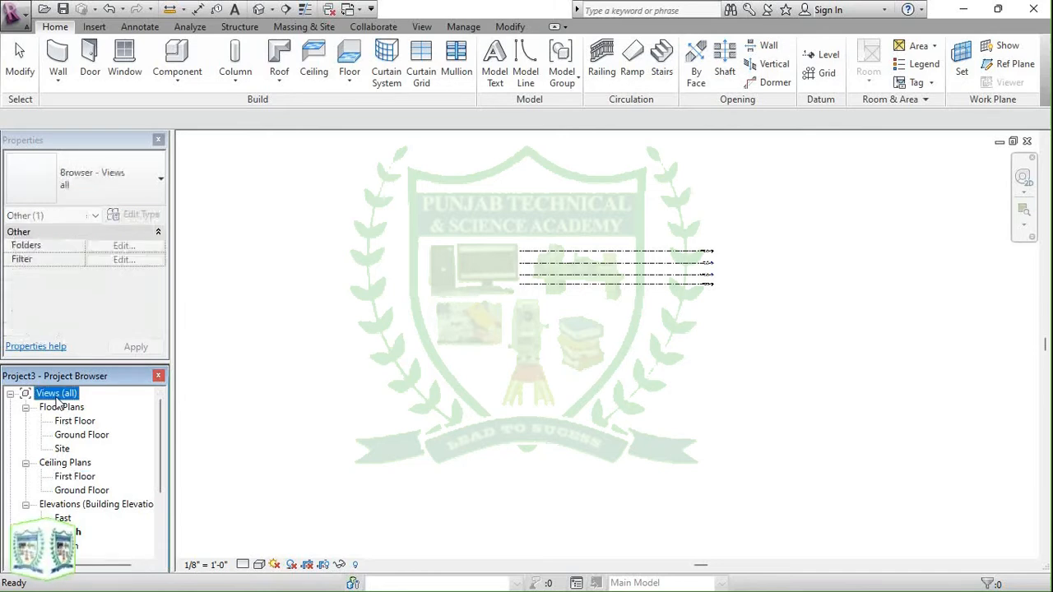
{"action": "scroll", "coordinate": [124, 459], "scroll_direction": "down", "scroll_amount": 1}
{"action": "scroll", "coordinate": [73, 444], "scroll_direction": "up", "scroll_amount": 1}
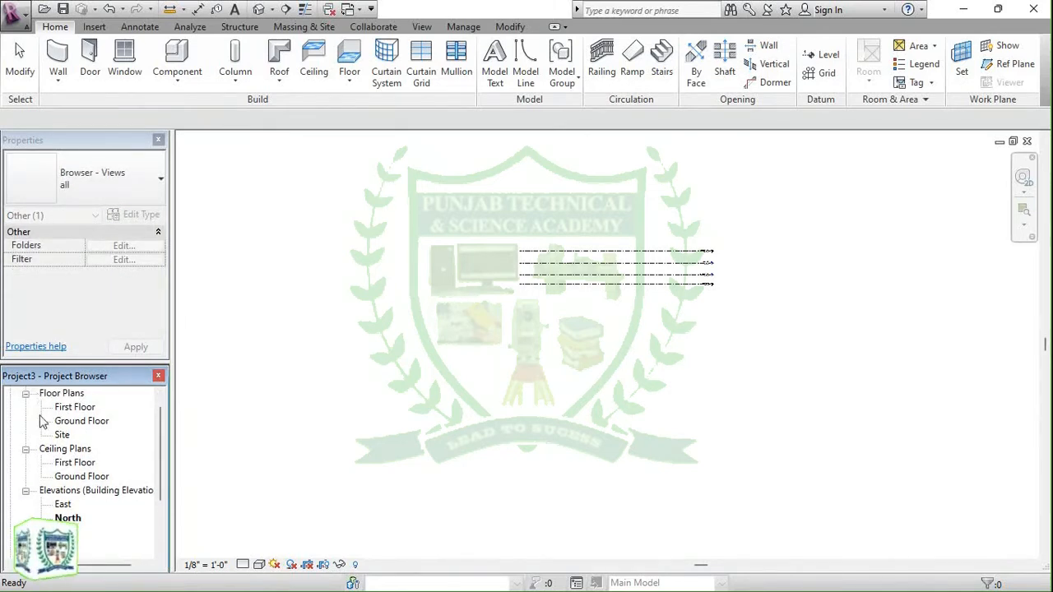
{"action": "scroll", "coordinate": [27, 425], "scroll_direction": "up", "scroll_amount": 1}
{"action": "left_click", "coordinate": [11, 395]}
{"action": "left_click", "coordinate": [11, 395]}
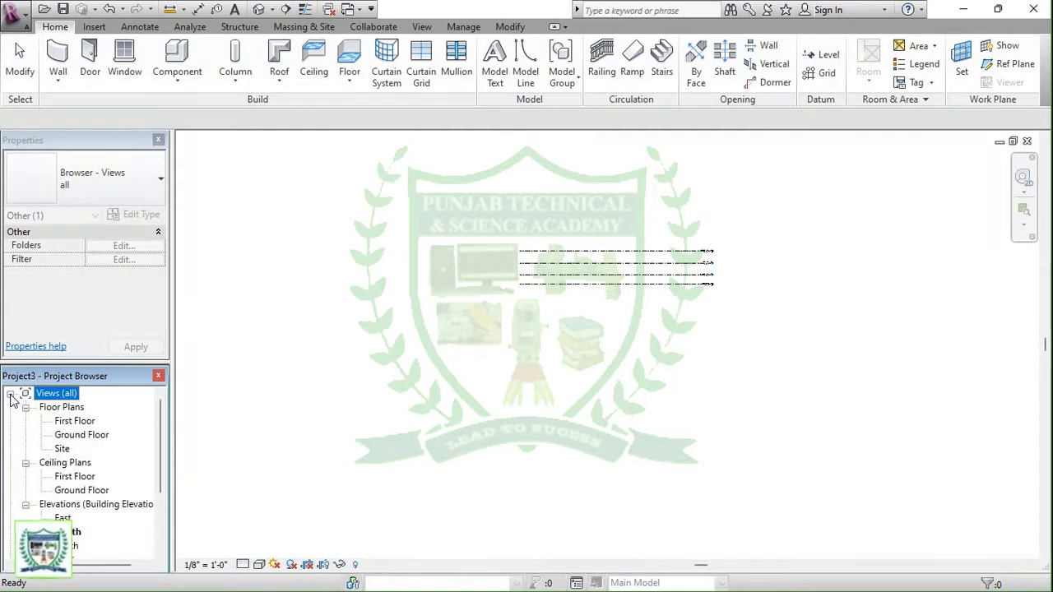
{"action": "left_click", "coordinate": [61, 408]}
{"action": "scroll", "coordinate": [93, 415], "scroll_direction": "down", "scroll_amount": 1}
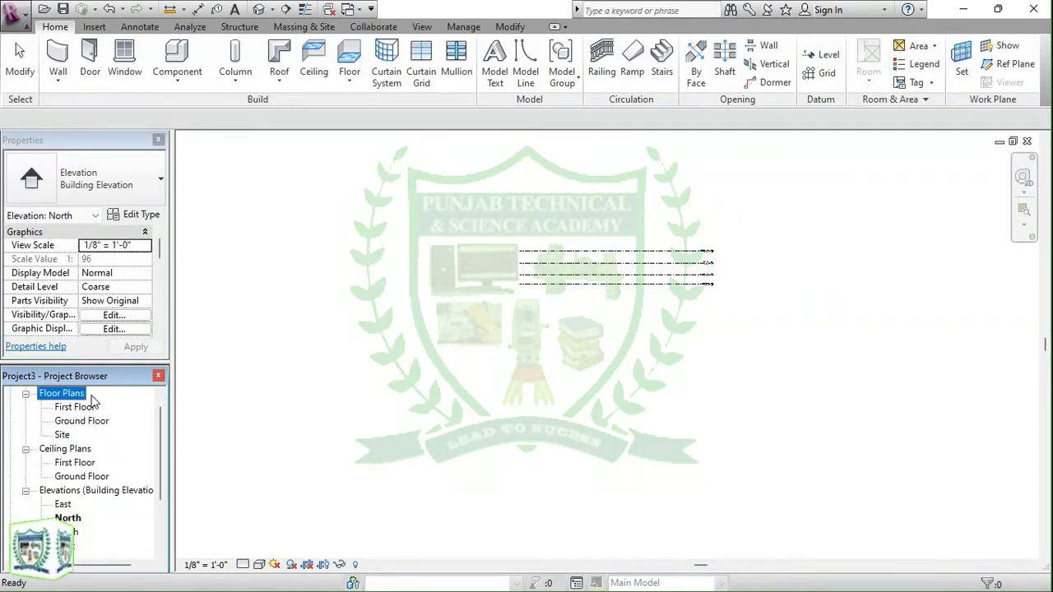
{"action": "left_click", "coordinate": [65, 450]}
{"action": "scroll", "coordinate": [63, 444], "scroll_direction": "down", "scroll_amount": 2}
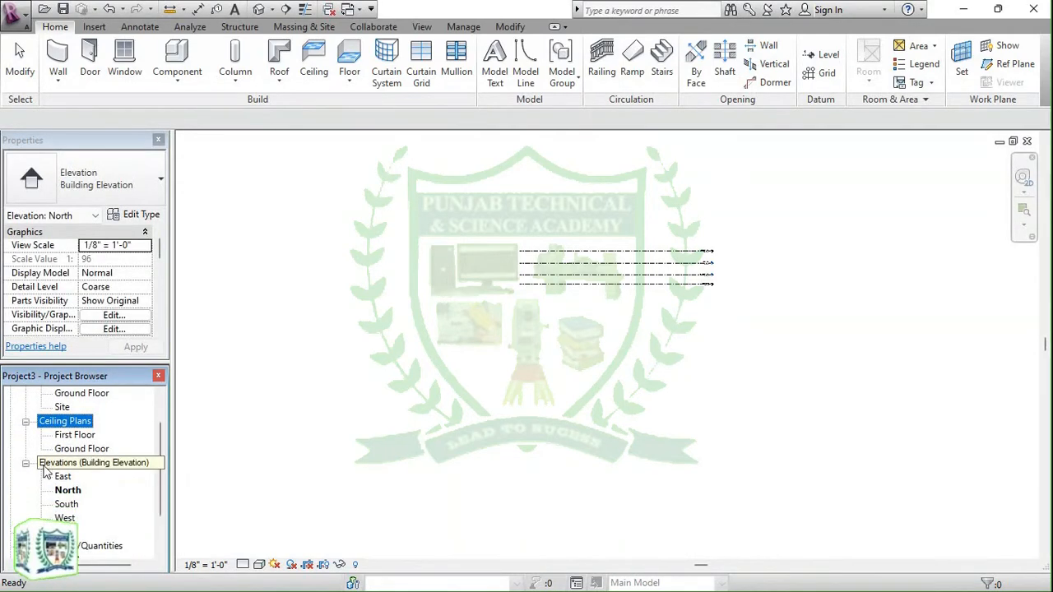
{"action": "left_click", "coordinate": [45, 466]}
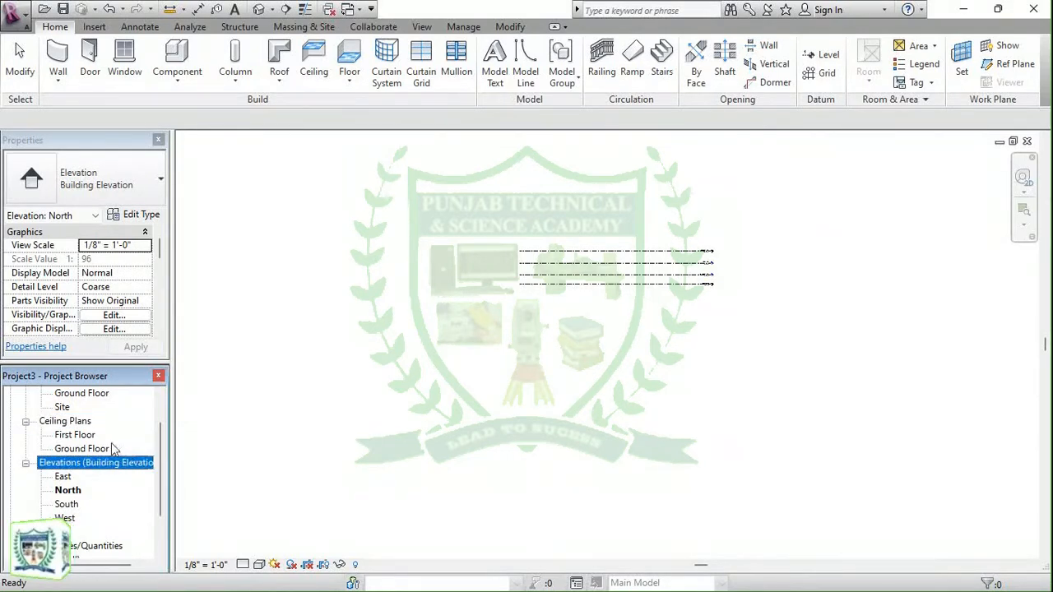
Step: Open the East, South and West elevations in turn to check the levels in each
{"action": "scroll", "coordinate": [93, 434], "scroll_direction": "down", "scroll_amount": 2}
{"action": "double_click", "coordinate": [61, 423]}
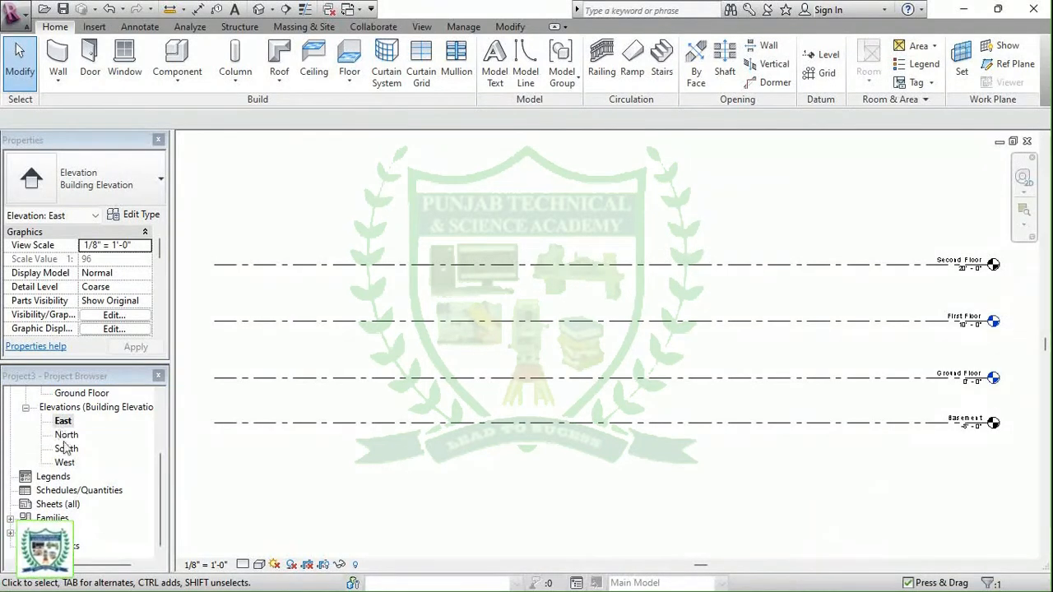
{"action": "double_click", "coordinate": [66, 448]}
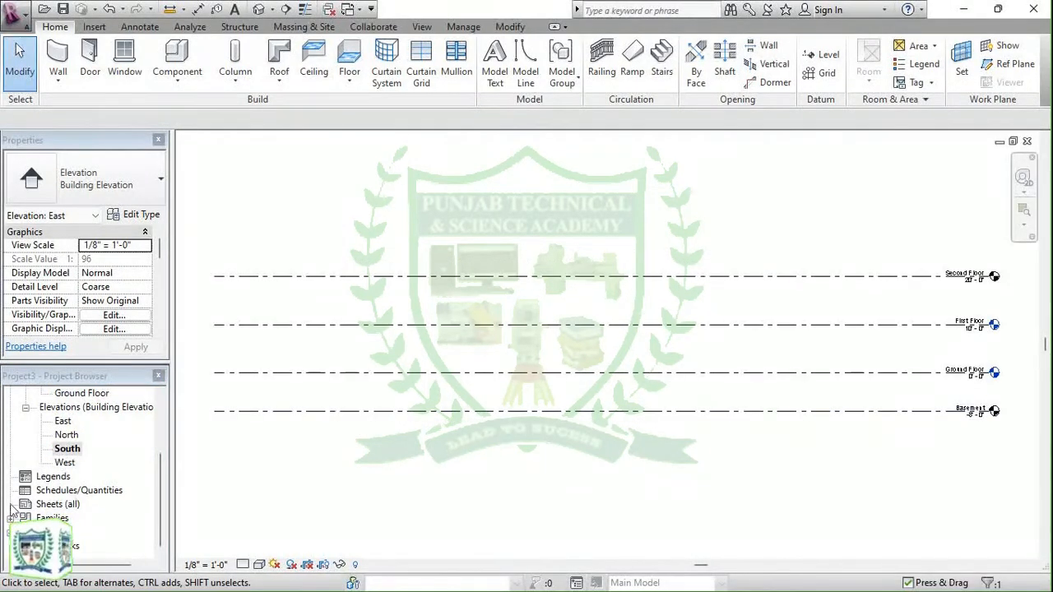
{"action": "double_click", "coordinate": [65, 463]}
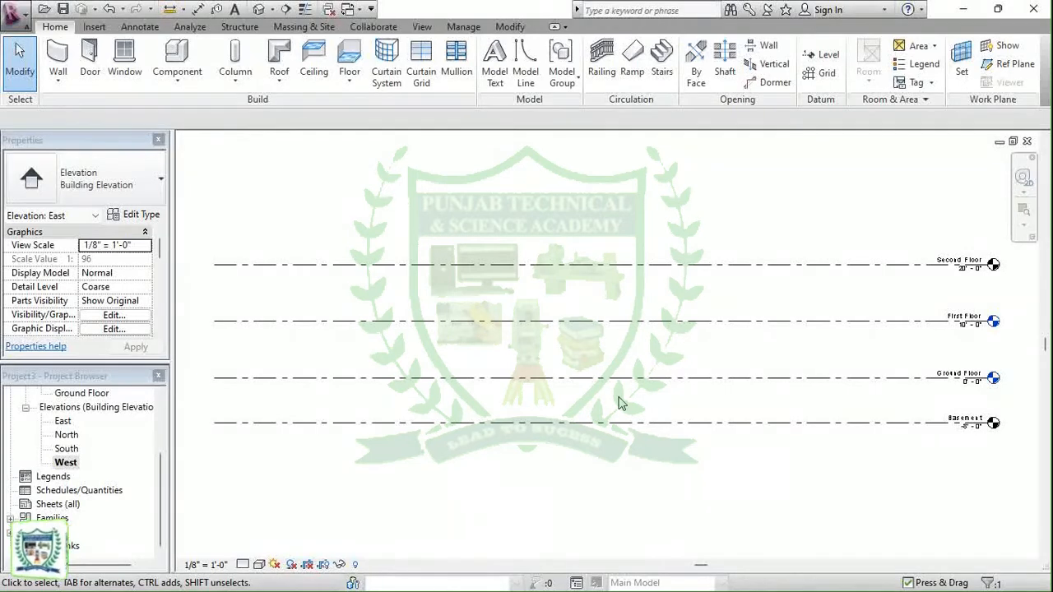
Step: Save the project as New Project on Local Disk (E:)
{"action": "key", "text": "ctrl+s"}
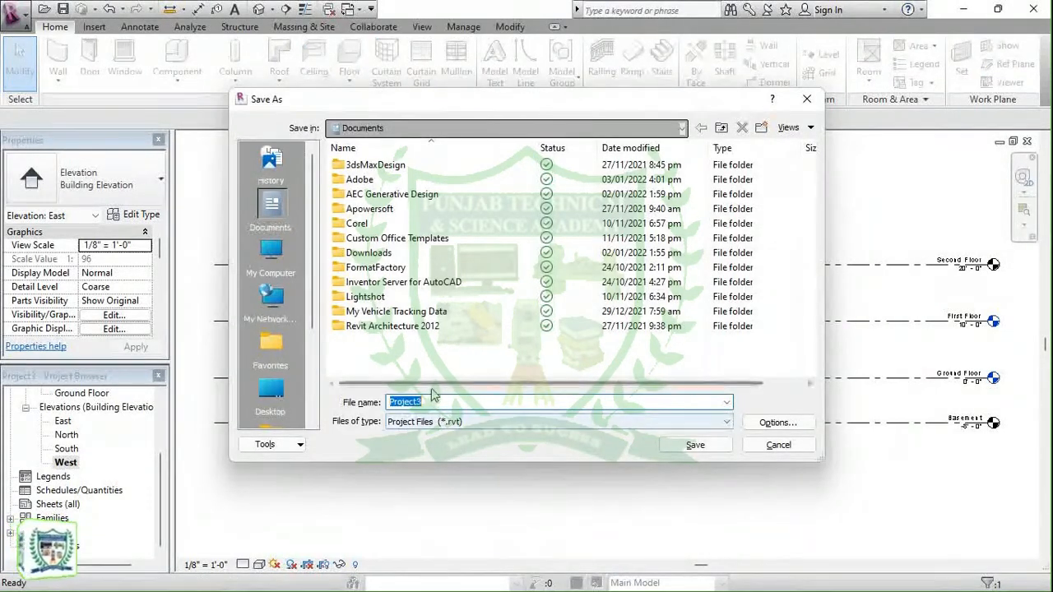
{"action": "scroll", "coordinate": [387, 375], "scroll_direction": "right", "scroll_amount": 1}
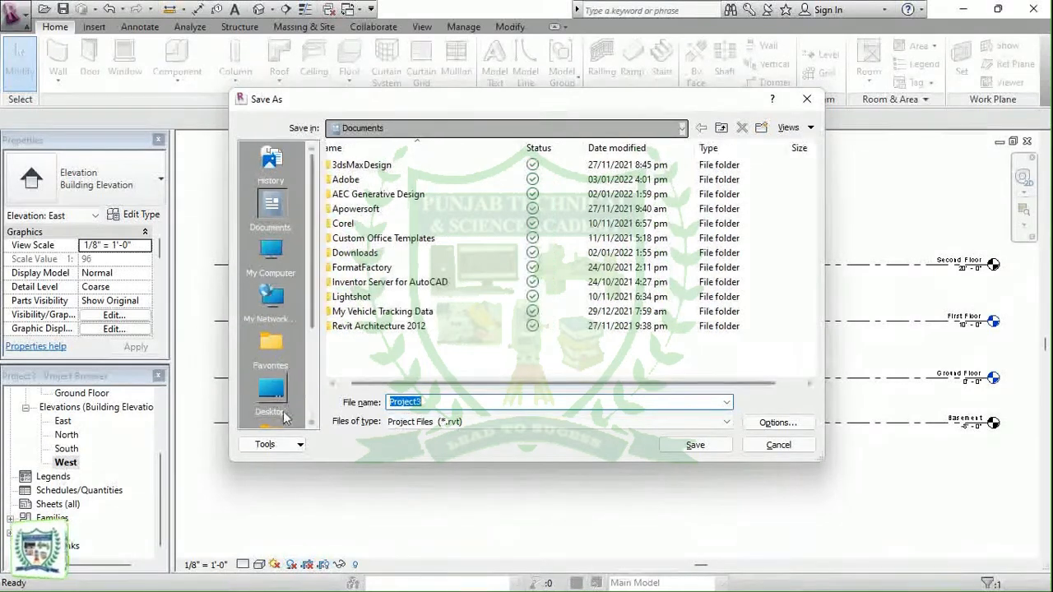
{"action": "type", "text": "Ne"}
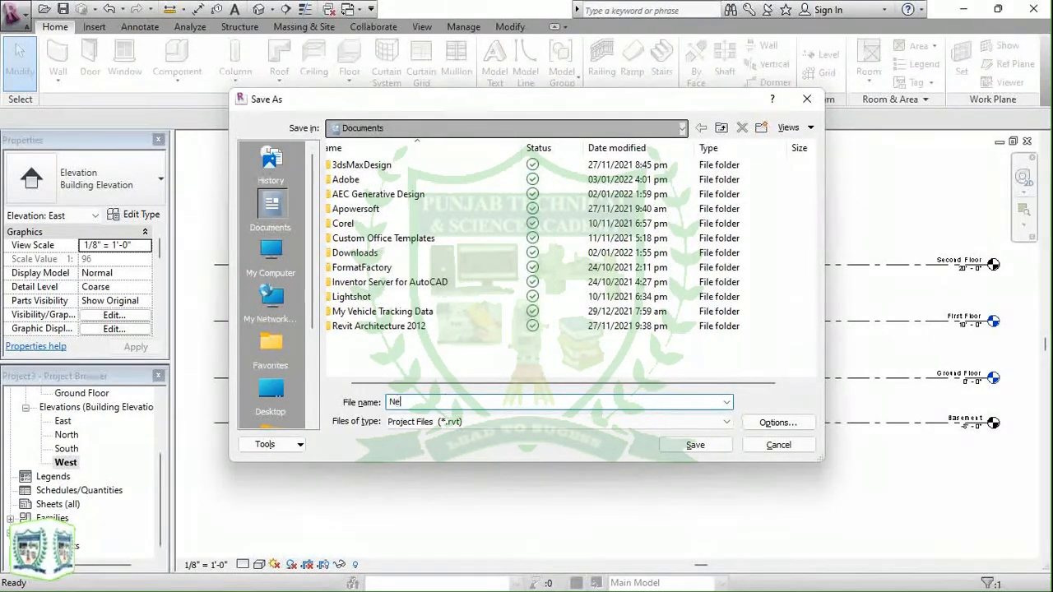
{"action": "type", "text": "w Pr"}
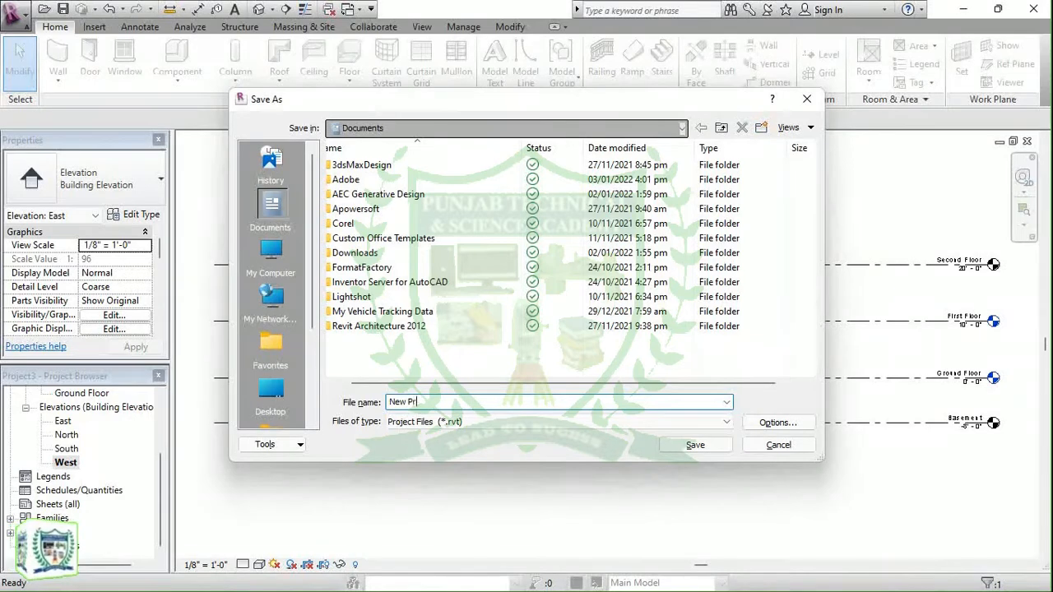
{"action": "type", "text": "oject"}
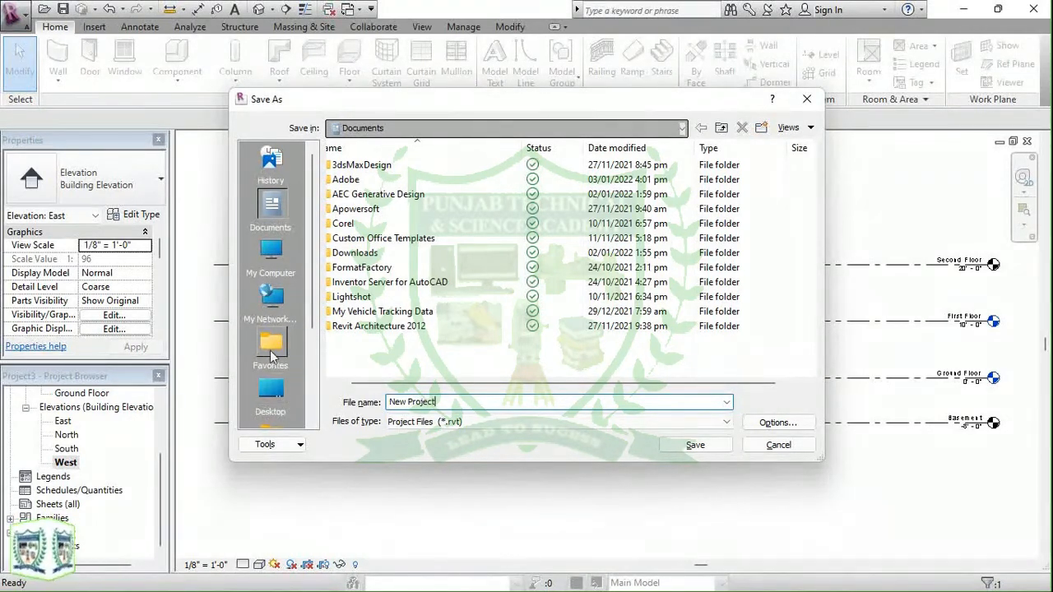
{"action": "left_click", "coordinate": [271, 393]}
{"action": "double_click", "coordinate": [356, 213]}
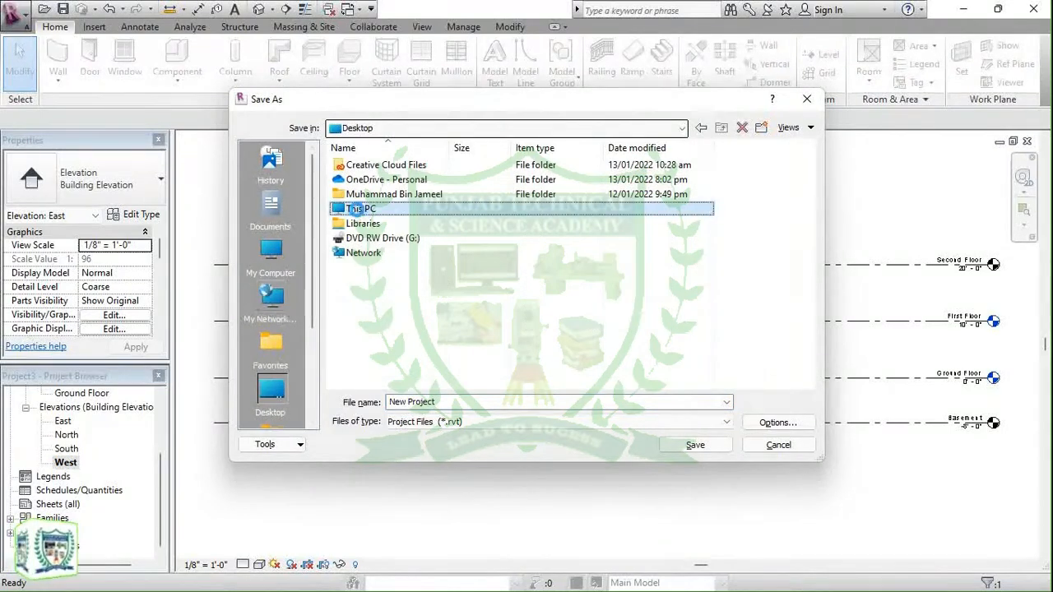
{"action": "double_click", "coordinate": [392, 312]}
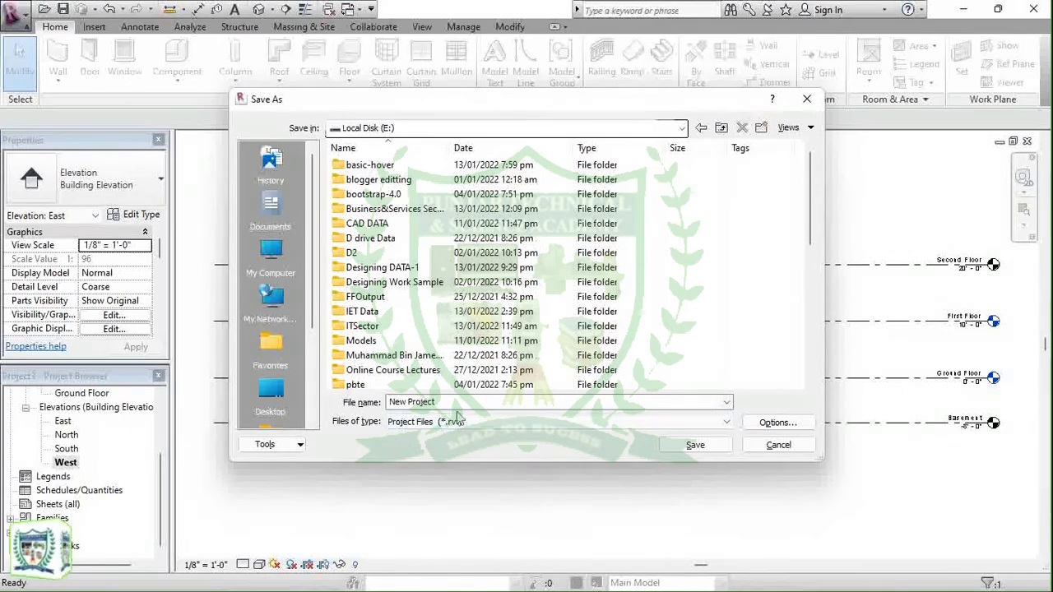
{"action": "left_click", "coordinate": [694, 445]}
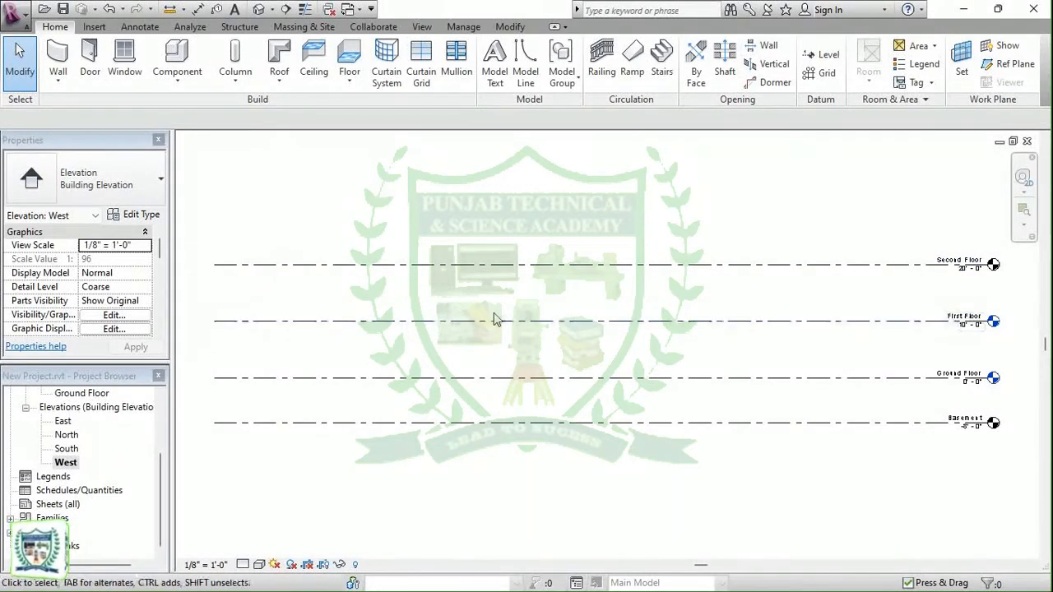
Step: Compare the level lines and heads in the West elevation with the floor plan views listed in the project
{"action": "scroll", "coordinate": [534, 309], "scroll_direction": "down", "scroll_amount": 2}
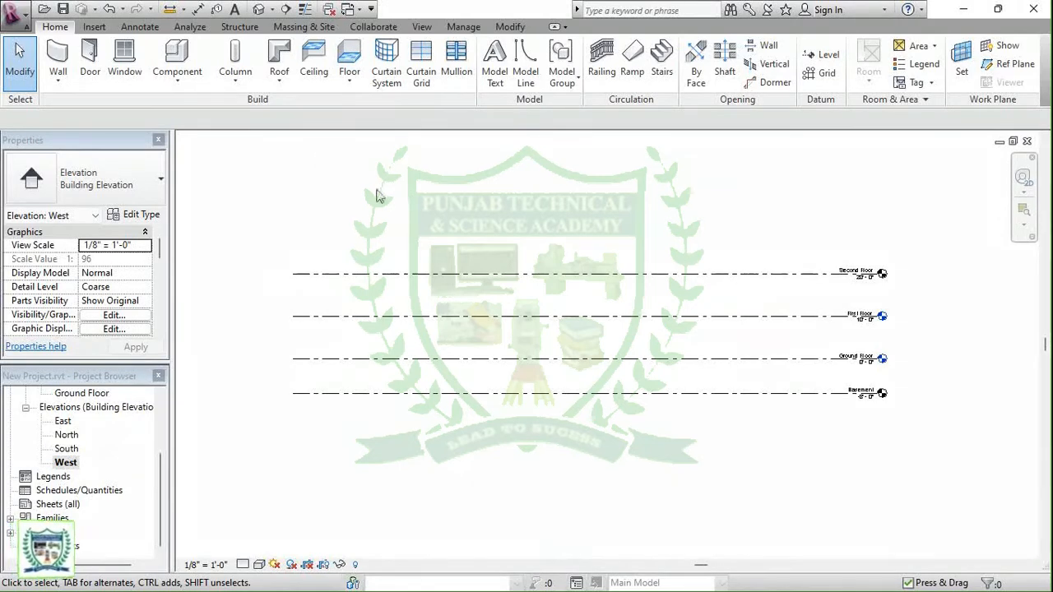
{"action": "left_click", "coordinate": [422, 28]}
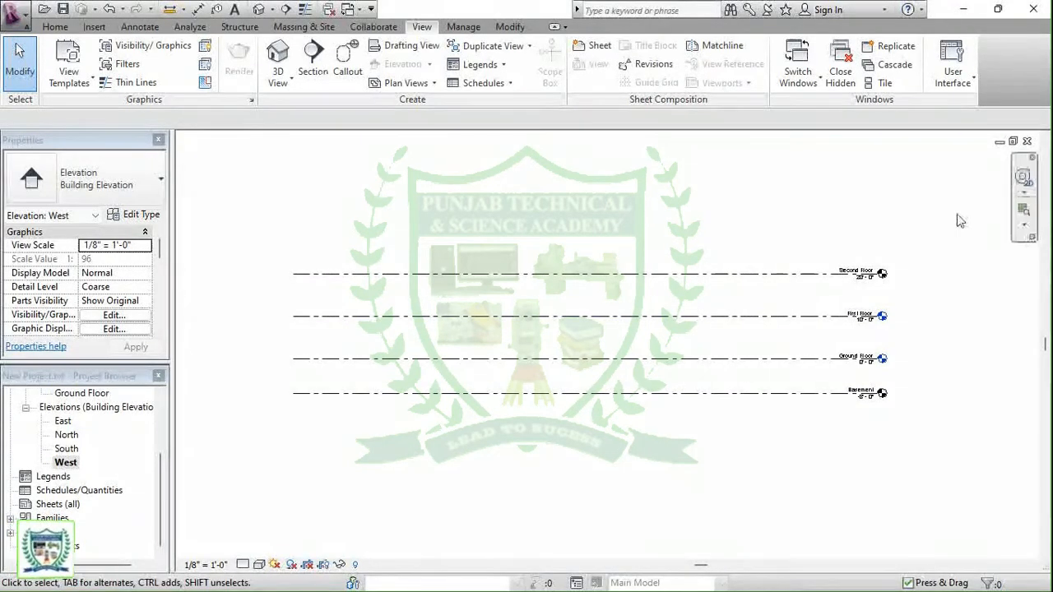
{"action": "scroll", "coordinate": [903, 307], "scroll_direction": "up", "scroll_amount": 1}
{"action": "scroll", "coordinate": [929, 308], "scroll_direction": "down", "scroll_amount": 1}
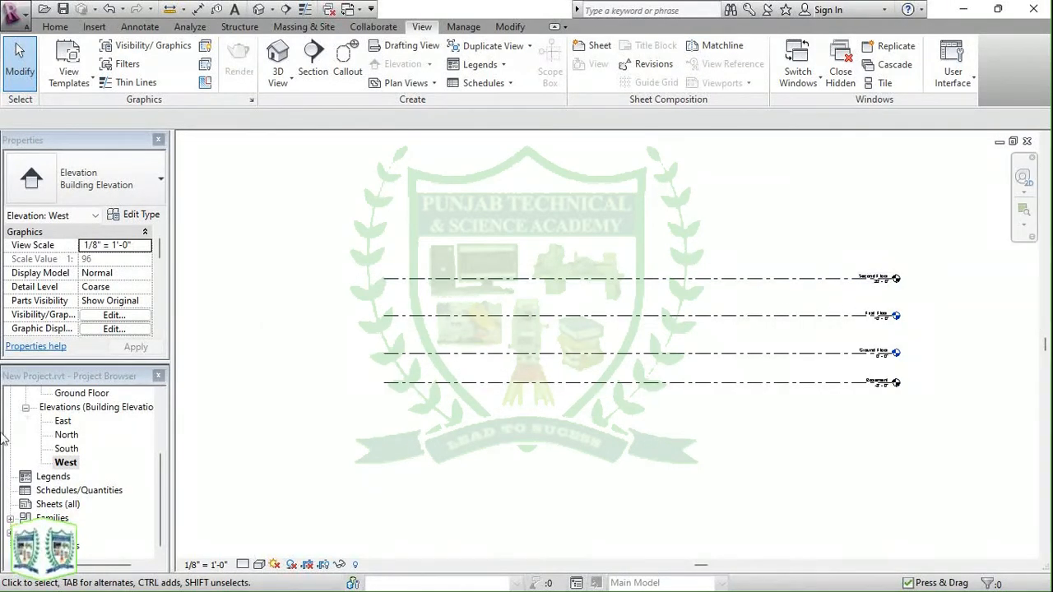
{"action": "scroll", "coordinate": [93, 444], "scroll_direction": "up", "scroll_amount": 2}
{"action": "scroll", "coordinate": [90, 436], "scroll_direction": "up", "scroll_amount": 2}
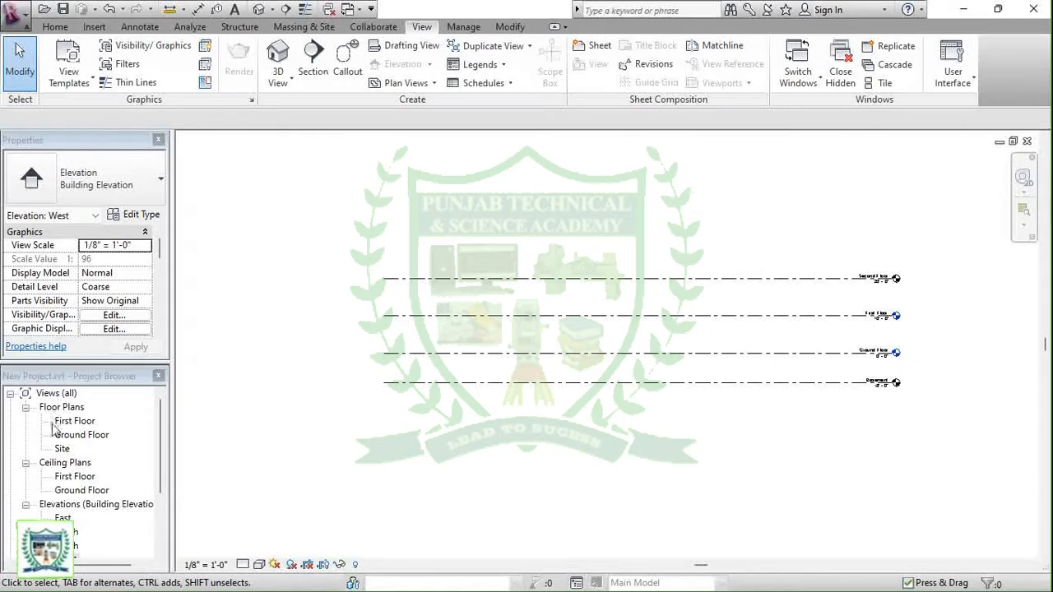
{"action": "left_click", "coordinate": [74, 423]}
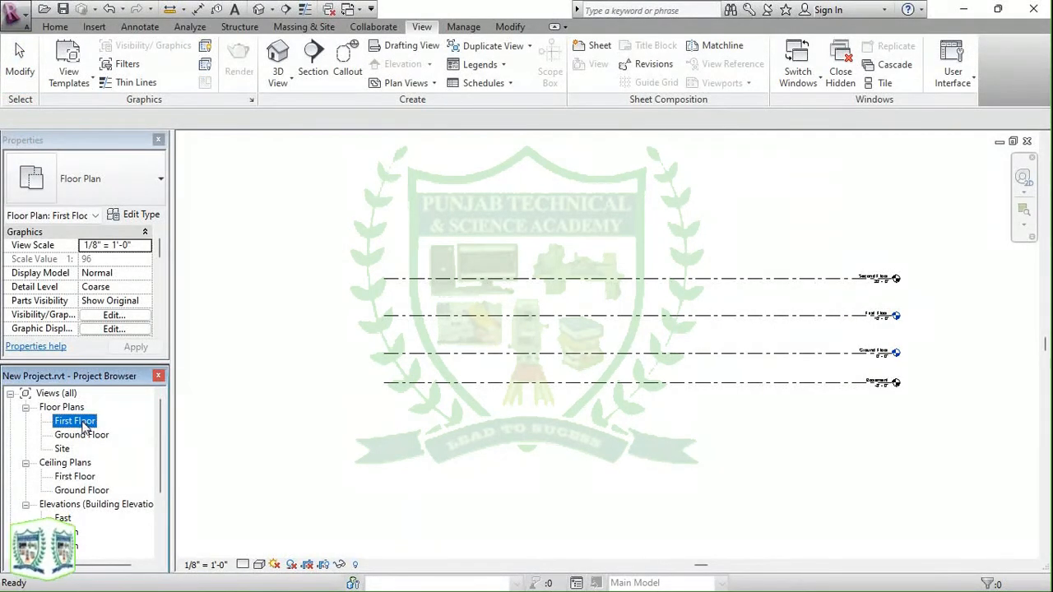
{"action": "left_click", "coordinate": [78, 435]}
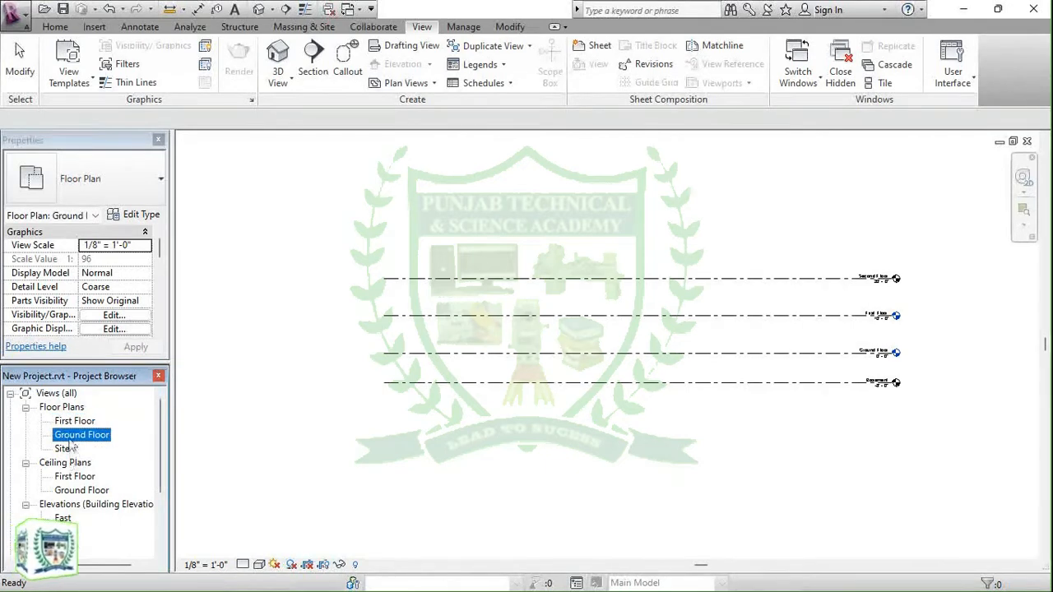
{"action": "scroll", "coordinate": [129, 433], "scroll_direction": "down", "scroll_amount": 1}
{"action": "scroll", "coordinate": [129, 459], "scroll_direction": "up", "scroll_amount": 1}
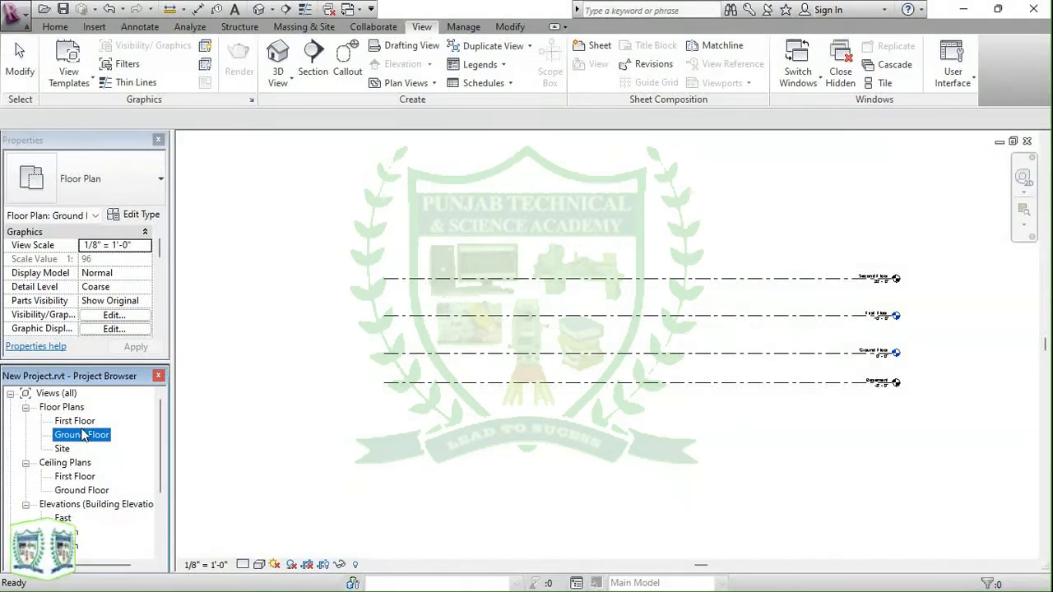
{"action": "left_click", "coordinate": [58, 393]}
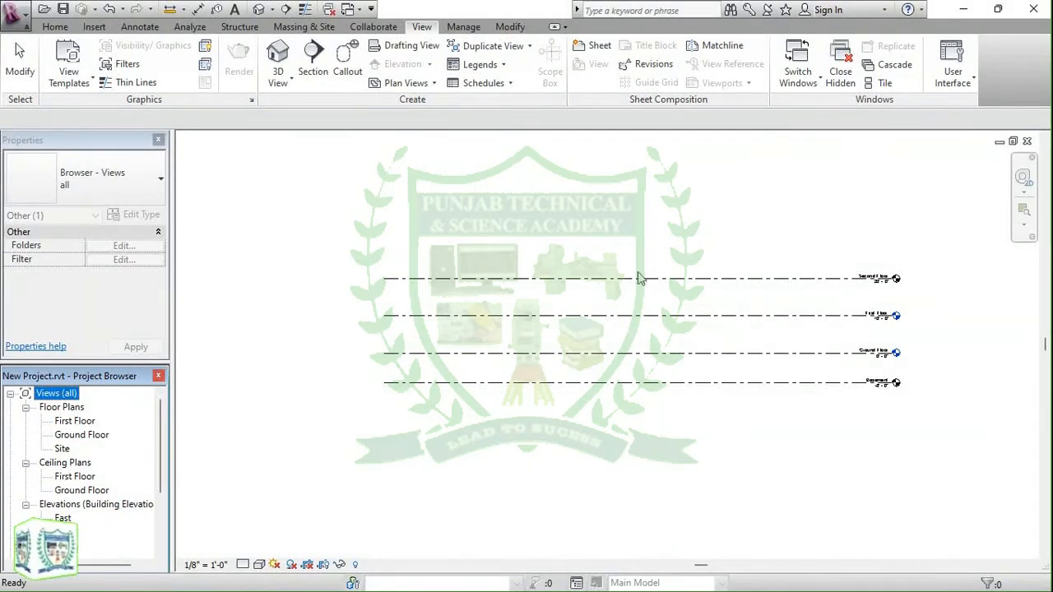
{"action": "left_click", "coordinate": [909, 282]}
{"action": "scroll", "coordinate": [906, 288], "scroll_direction": "up", "scroll_amount": 5}
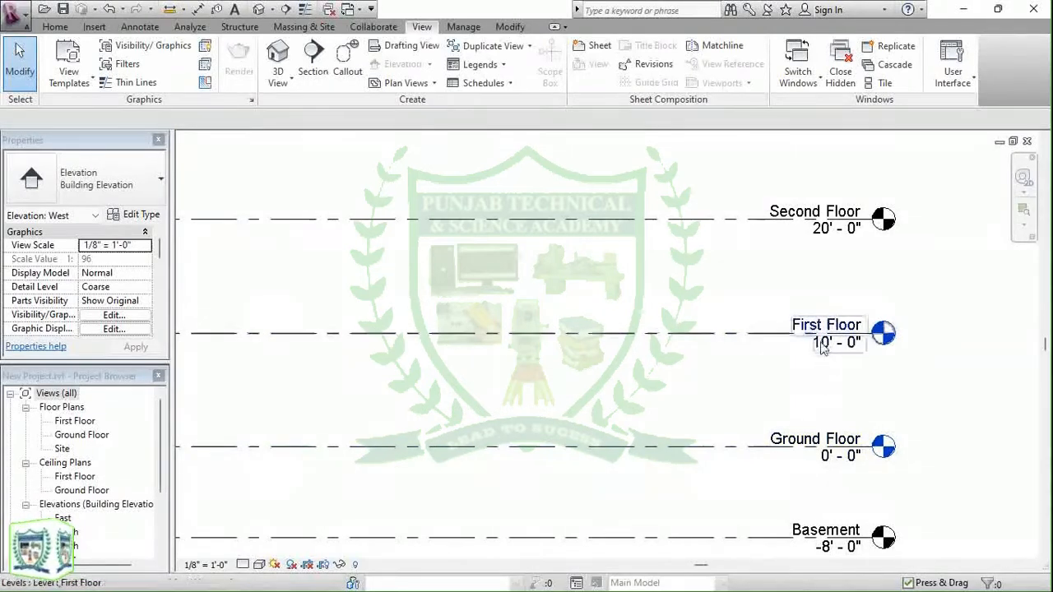
{"action": "scroll", "coordinate": [880, 261], "scroll_direction": "down", "scroll_amount": 3}
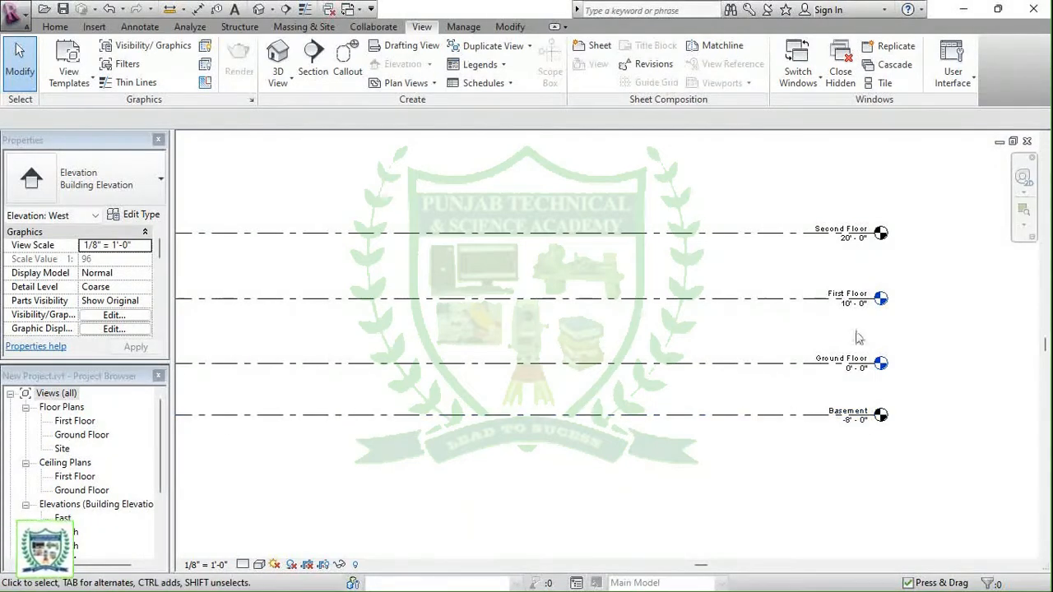
{"action": "left_click", "coordinate": [865, 249]}
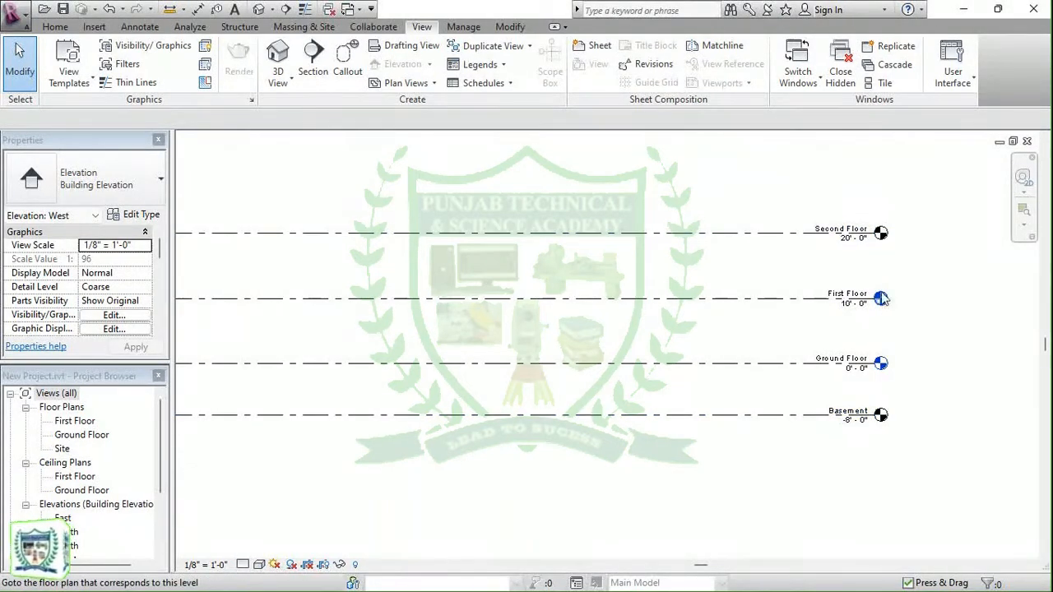
Step: Duplicate the Ground Floor floor plan view without detailing
{"action": "left_click", "coordinate": [68, 409]}
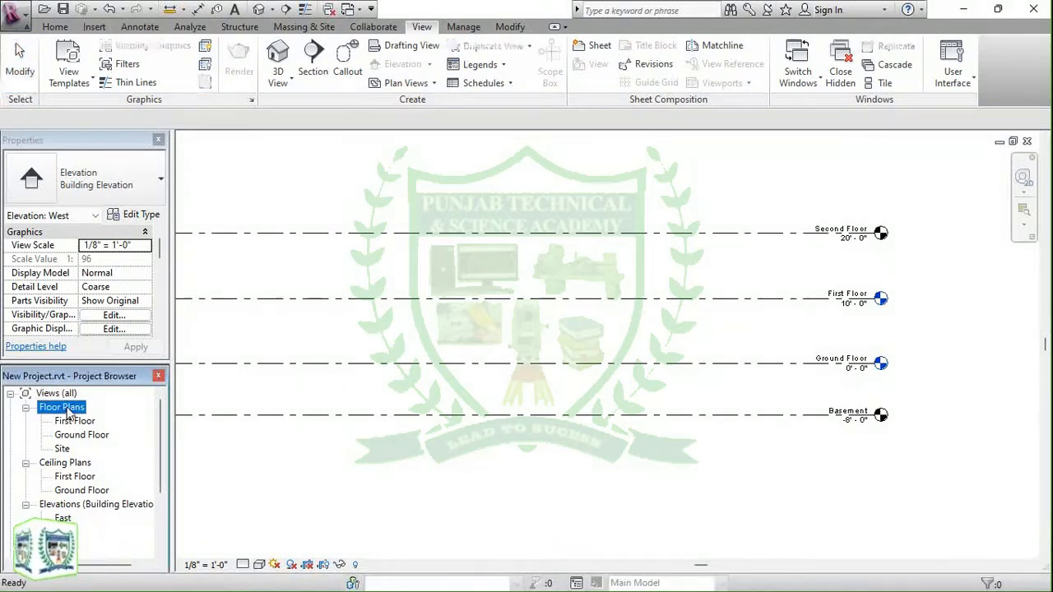
{"action": "left_click", "coordinate": [68, 425]}
{"action": "left_click", "coordinate": [69, 436]}
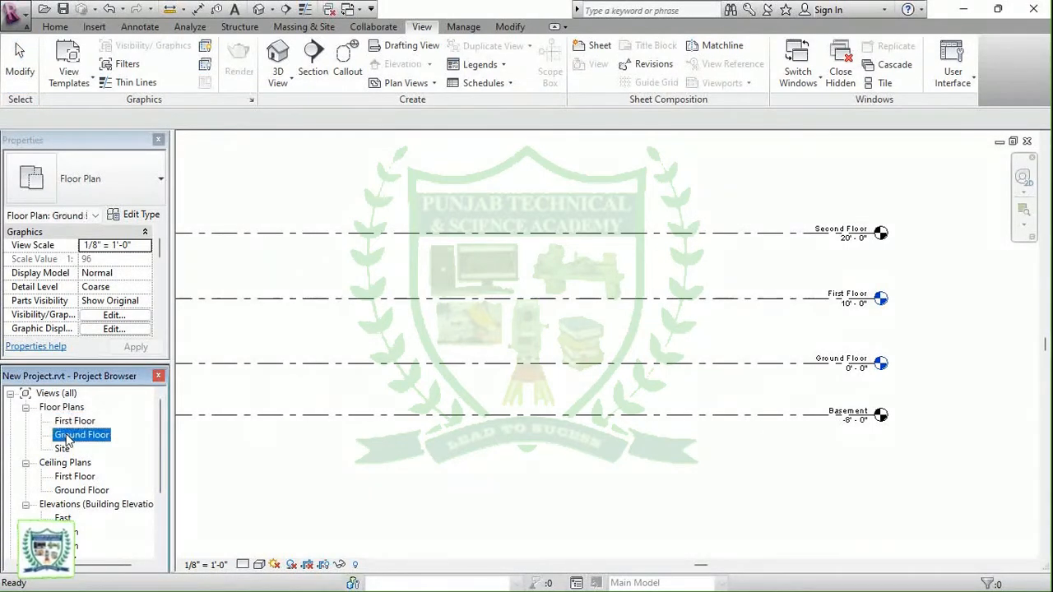
{"action": "right_click", "coordinate": [69, 442]}
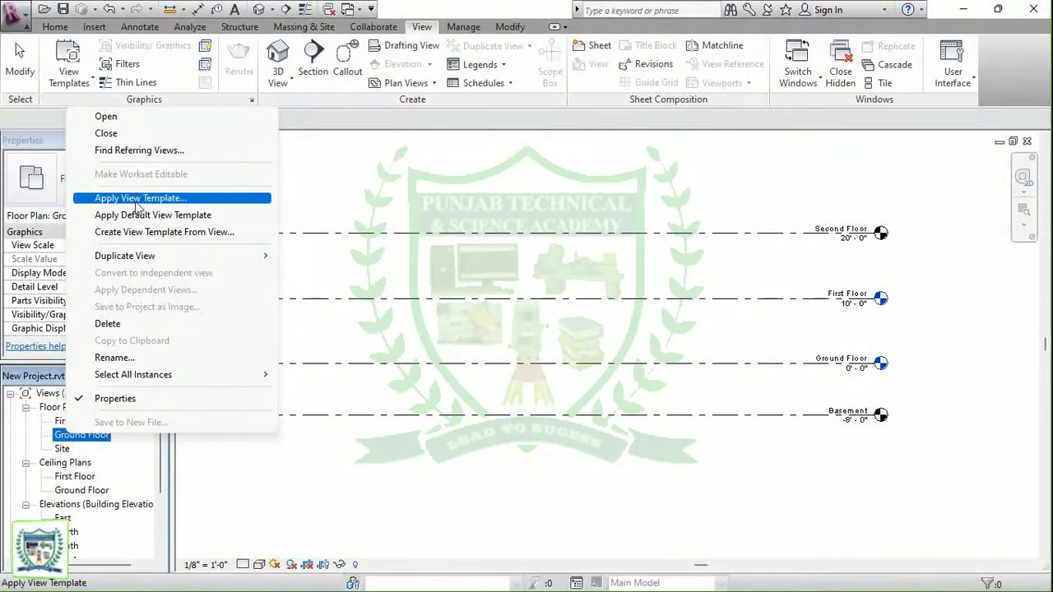
{"action": "mouse_move", "coordinate": [124, 262]}
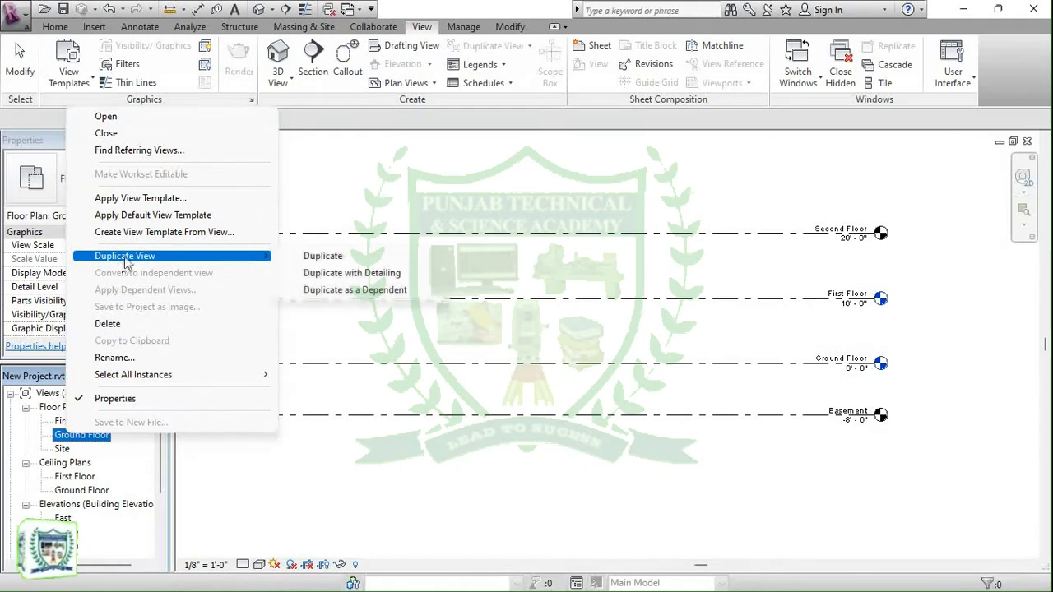
{"action": "left_click", "coordinate": [312, 262]}
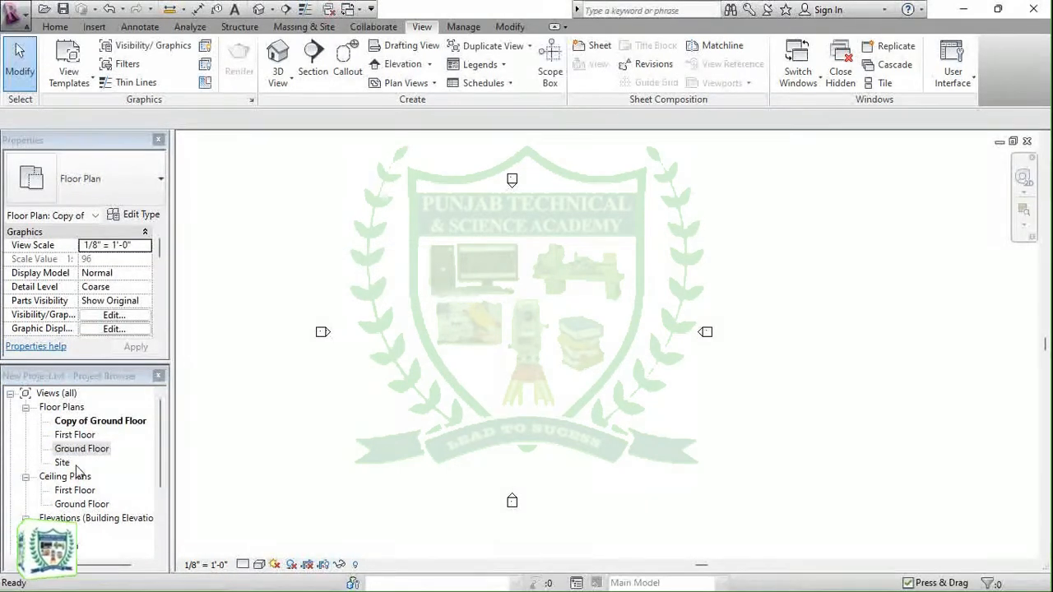
Step: Rename the copied Ground Floor floor plan view as Second Floor
{"action": "right_click", "coordinate": [86, 423]}
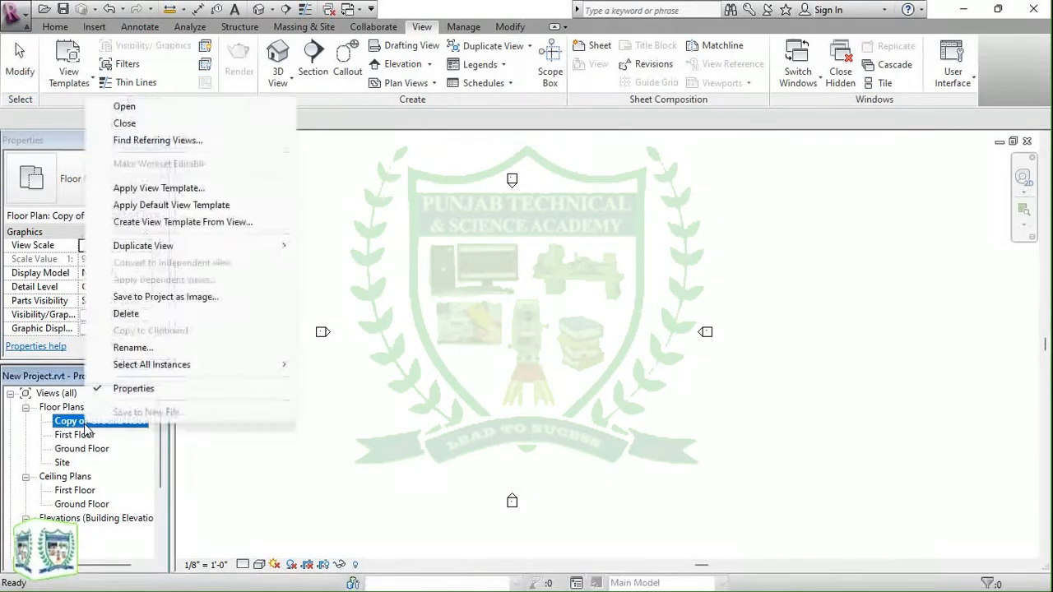
{"action": "left_click", "coordinate": [137, 347]}
{"action": "type", "text": "Second Floor"}
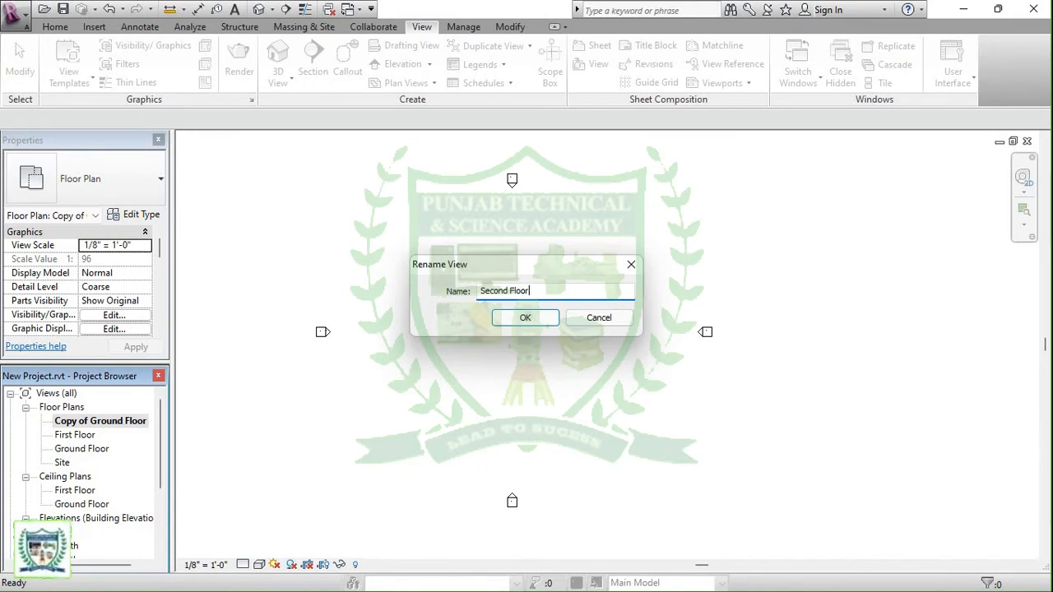
{"action": "left_click", "coordinate": [553, 319]}
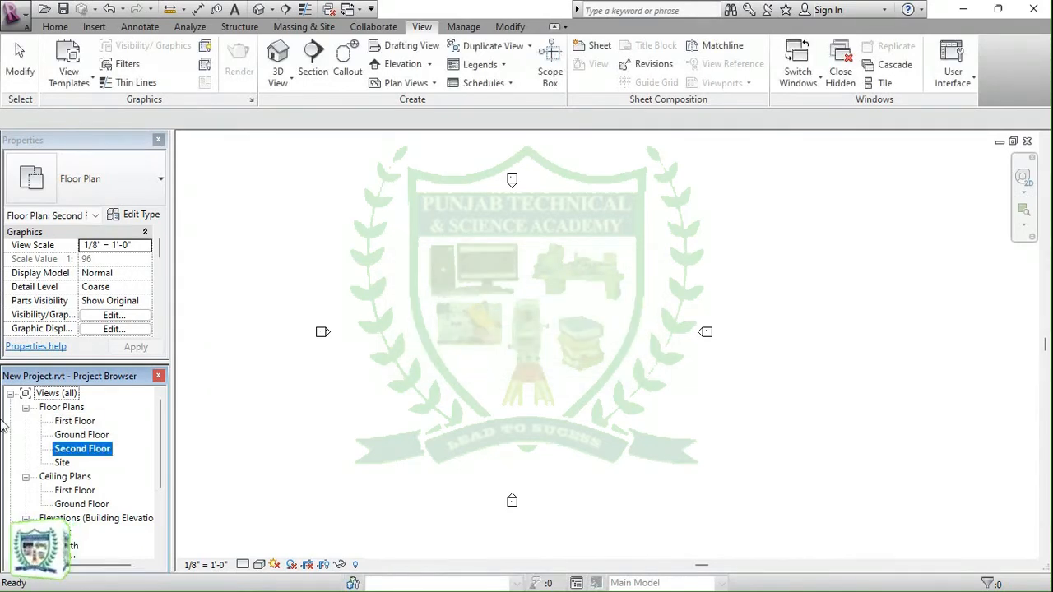
Step: Open the Second Floor floor plan and the East elevation to check the Second Floor level against its new view
{"action": "left_click", "coordinate": [84, 437]}
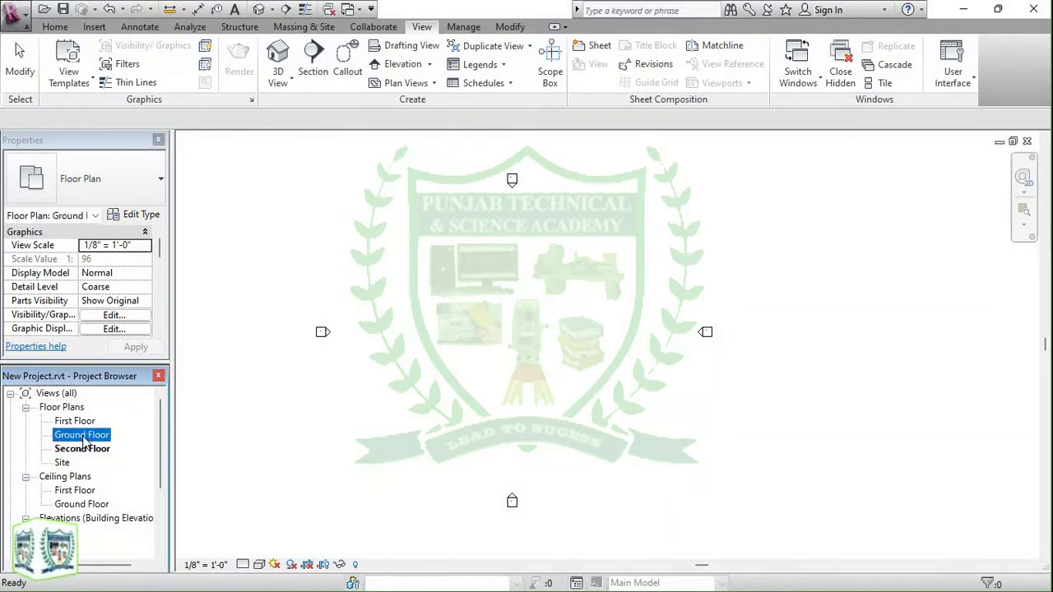
{"action": "left_click", "coordinate": [84, 450]}
{"action": "double_click", "coordinate": [83, 452]}
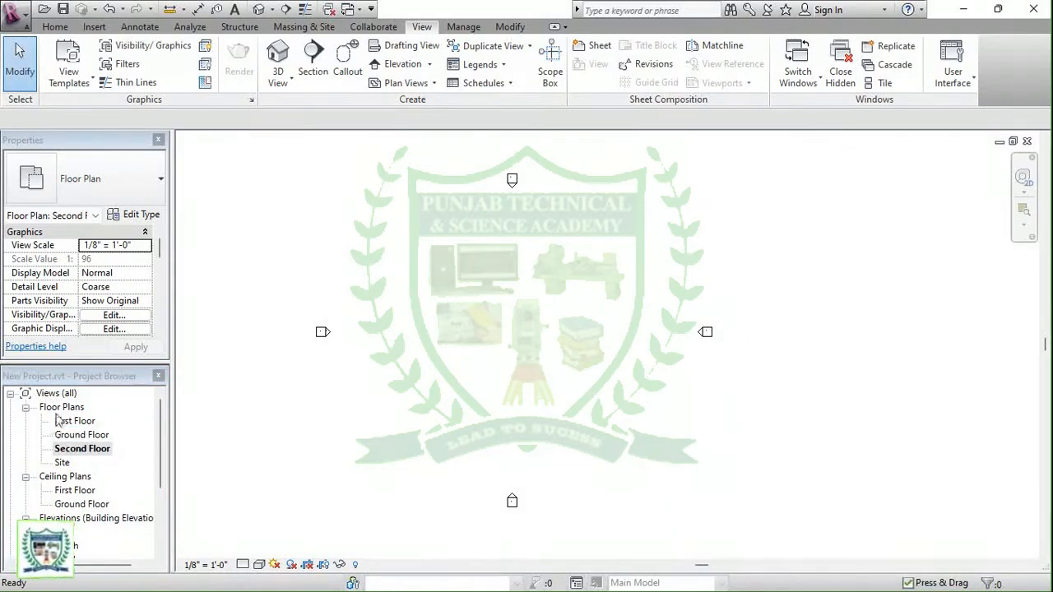
{"action": "scroll", "coordinate": [72, 452], "scroll_direction": "down", "scroll_amount": 4}
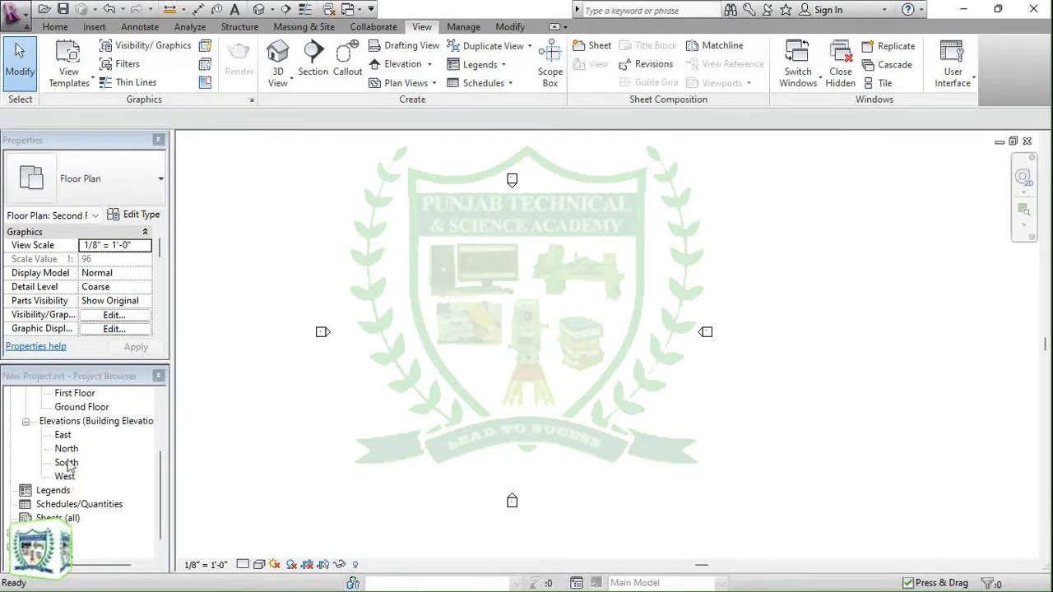
{"action": "double_click", "coordinate": [64, 436]}
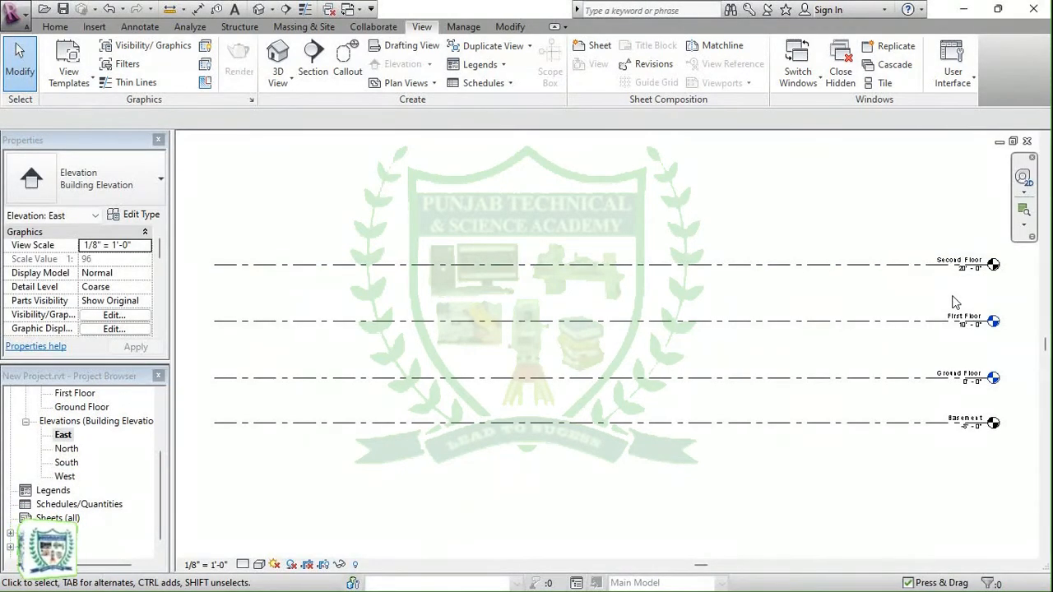
{"action": "scroll", "coordinate": [959, 271], "scroll_direction": "up", "scroll_amount": 2}
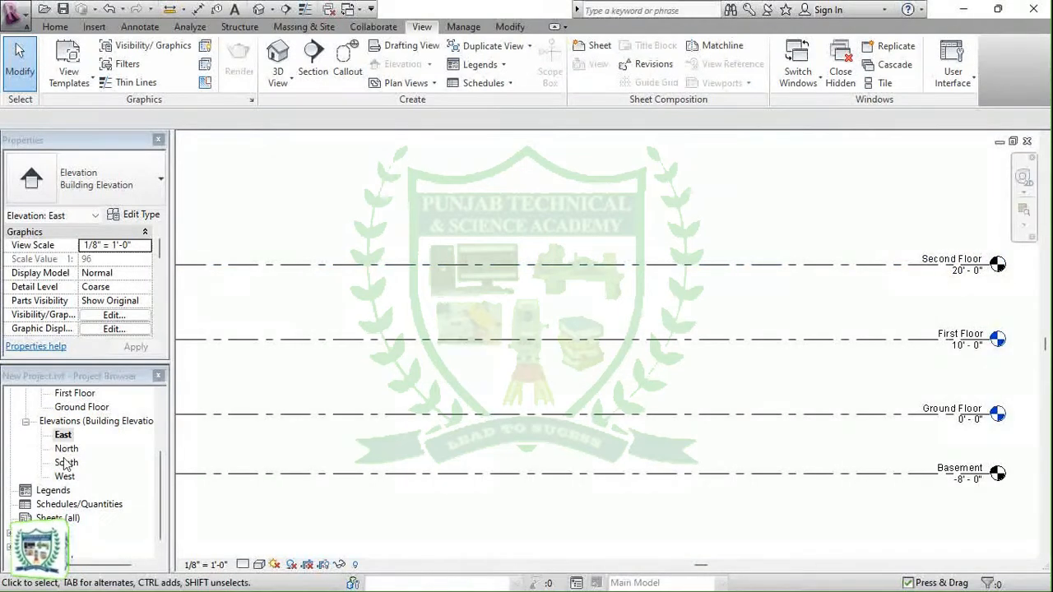
{"action": "scroll", "coordinate": [82, 444], "scroll_direction": "up", "scroll_amount": 1}
{"action": "scroll", "coordinate": [79, 433], "scroll_direction": "up", "scroll_amount": 1}
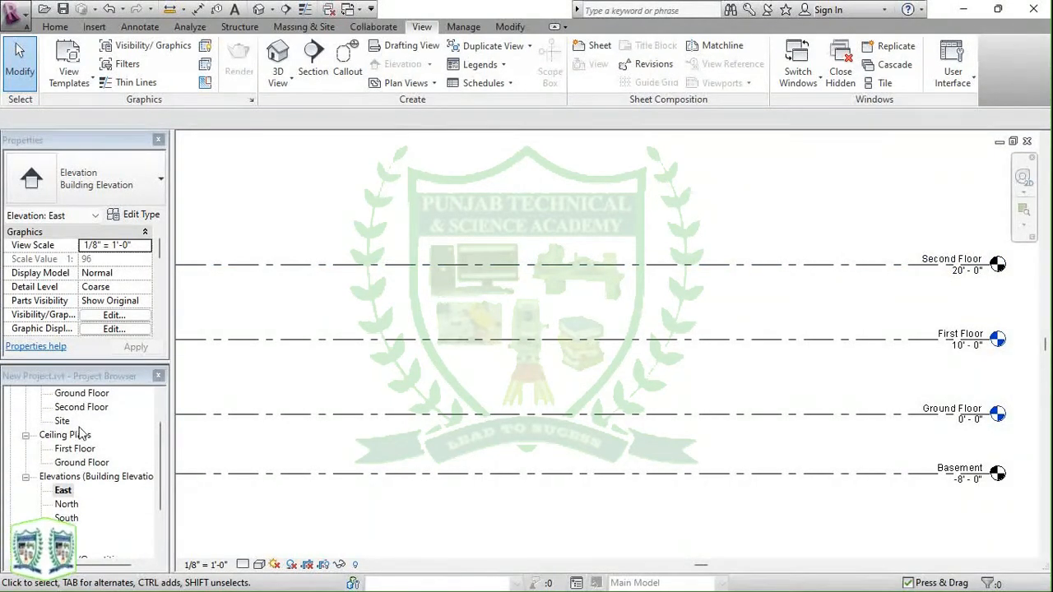
Step: Open the Second Floor, First Floor, Ground Floor and Site floor plans to check each, and return to Second Floor
{"action": "double_click", "coordinate": [80, 408]}
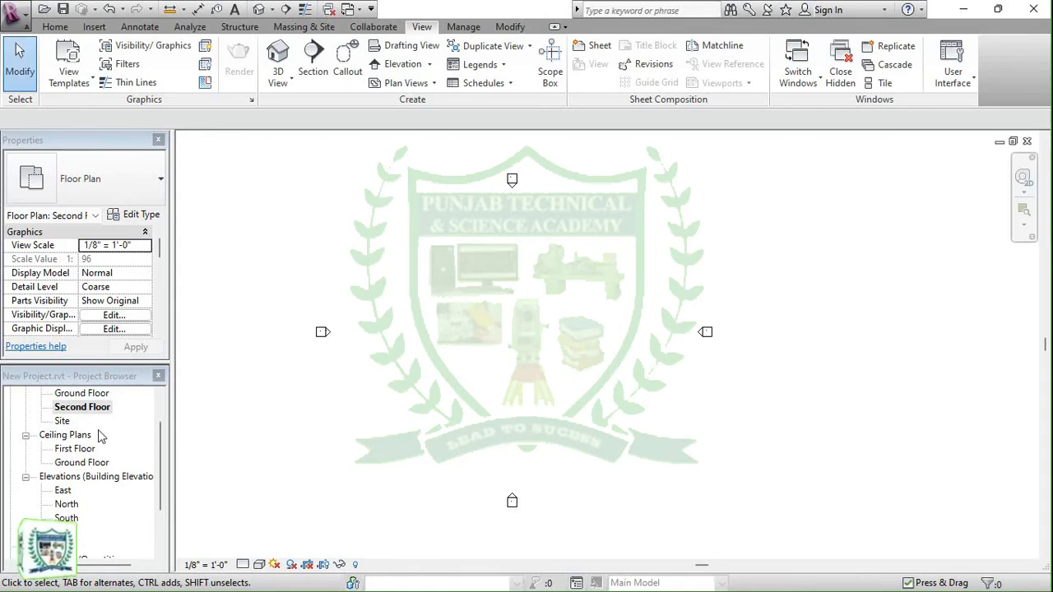
{"action": "scroll", "coordinate": [86, 430], "scroll_direction": "up", "scroll_amount": 1}
{"action": "double_click", "coordinate": [72, 422]}
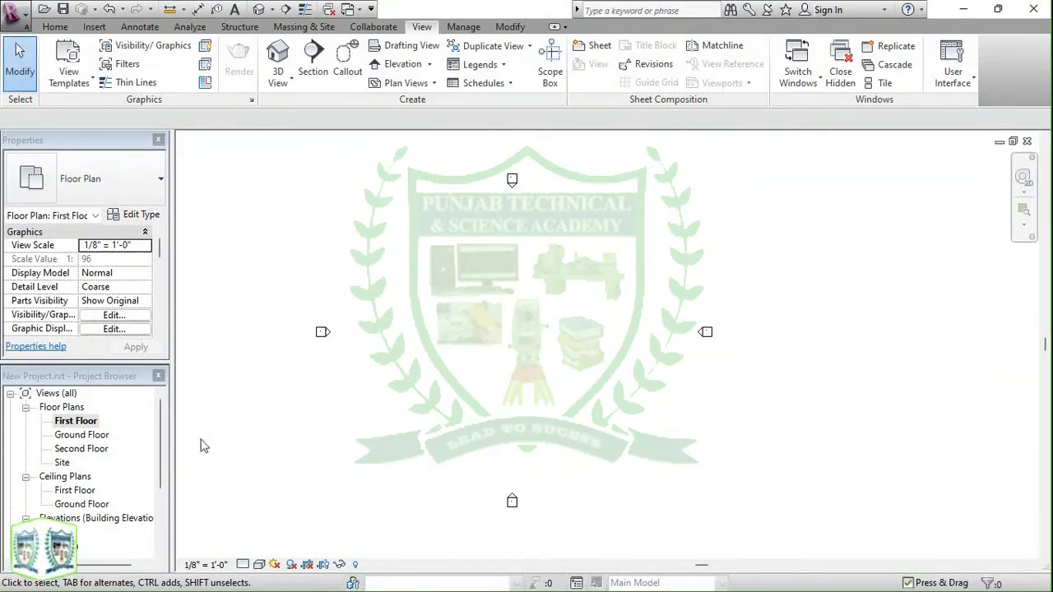
{"action": "double_click", "coordinate": [92, 437]}
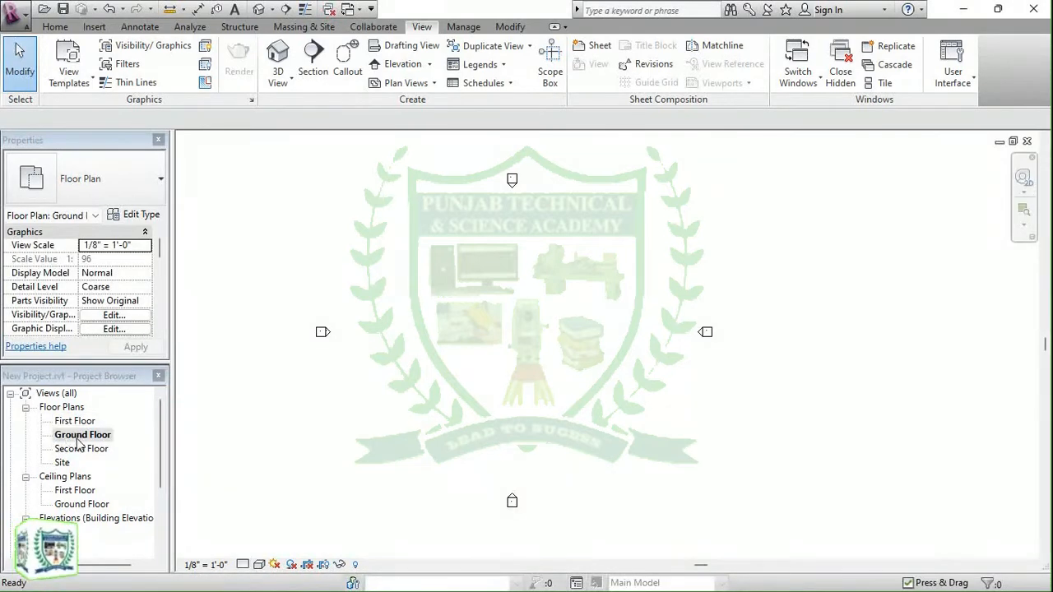
{"action": "double_click", "coordinate": [75, 421]}
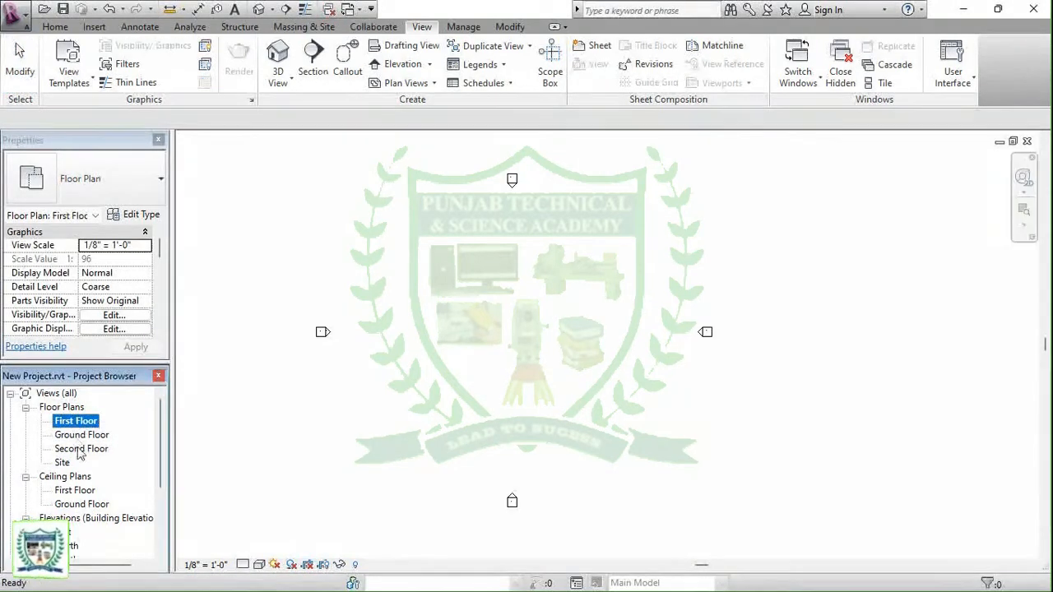
{"action": "double_click", "coordinate": [81, 449]}
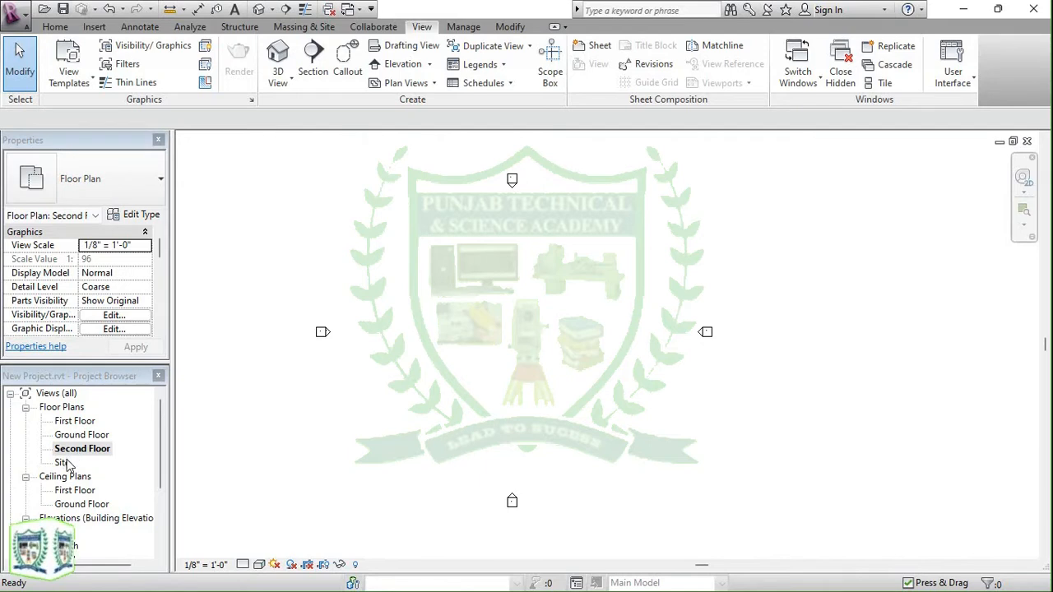
{"action": "double_click", "coordinate": [63, 463]}
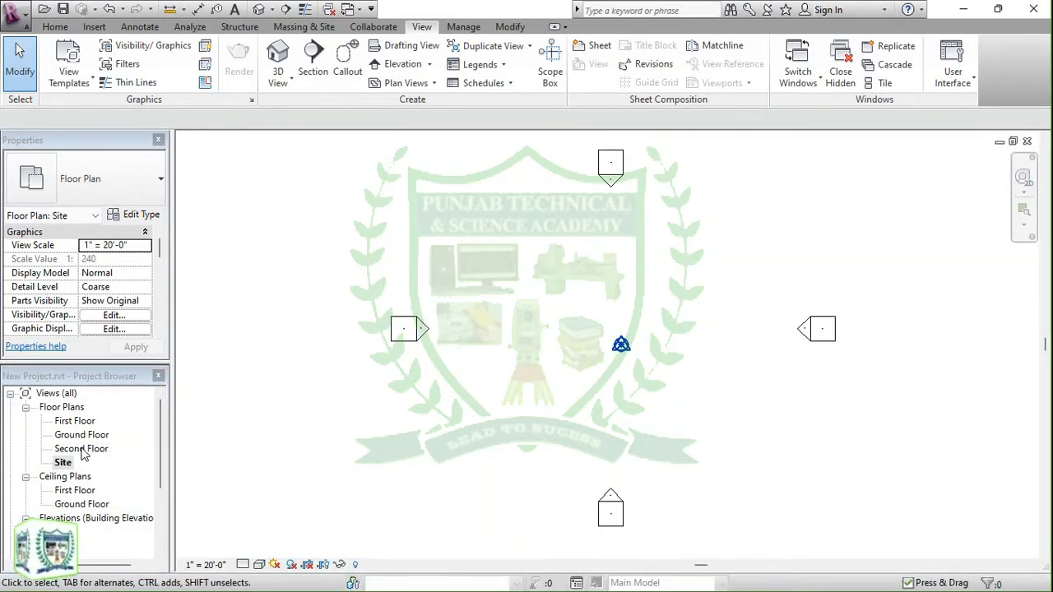
{"action": "double_click", "coordinate": [82, 449]}
{"action": "right_click", "coordinate": [83, 453]}
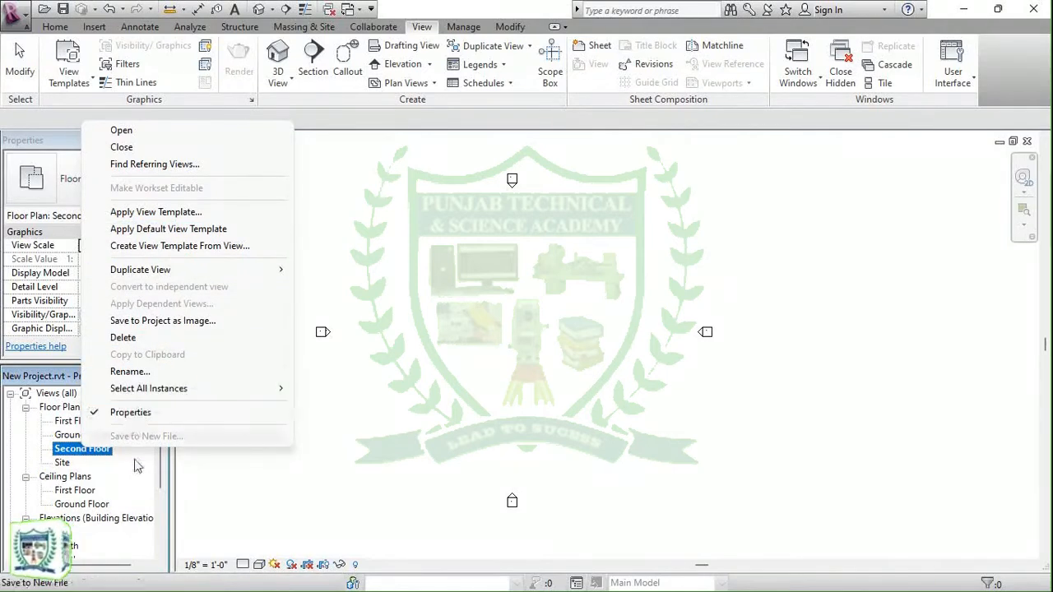
{"action": "left_click", "coordinate": [235, 472]}
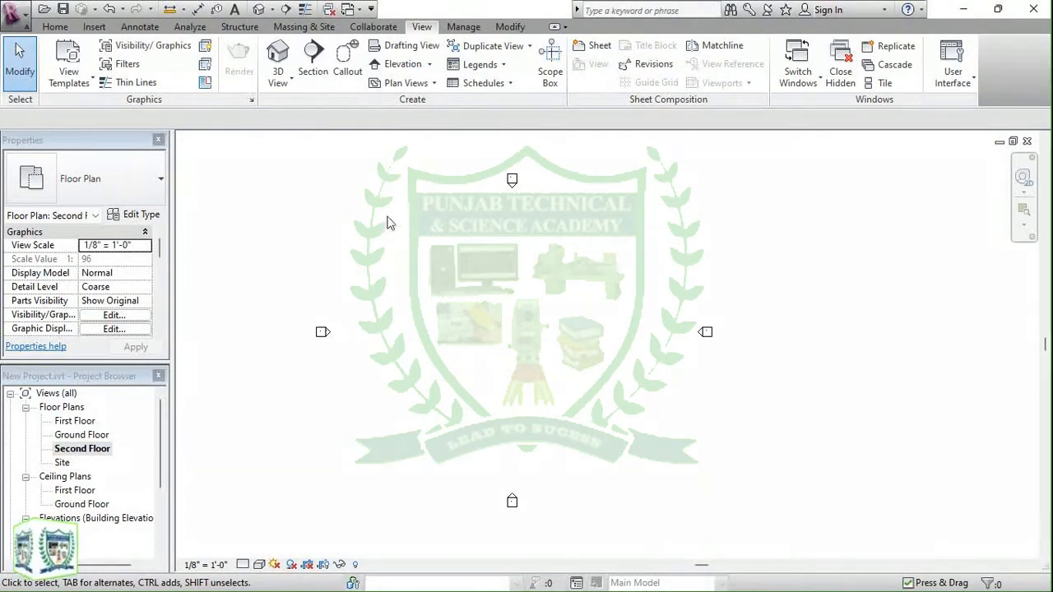
Step: Open the North building elevation from the Second Floor floor plan
{"action": "scroll", "coordinate": [444, 336], "scroll_direction": "down", "scroll_amount": 1}
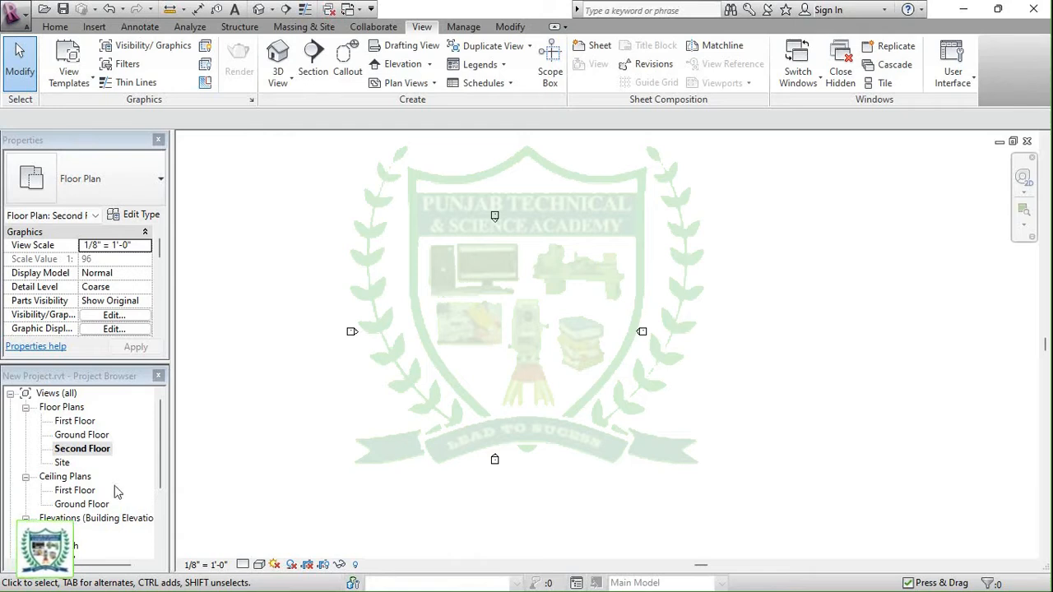
{"action": "scroll", "coordinate": [98, 493], "scroll_direction": "down", "scroll_amount": 1}
{"action": "double_click", "coordinate": [67, 504]}
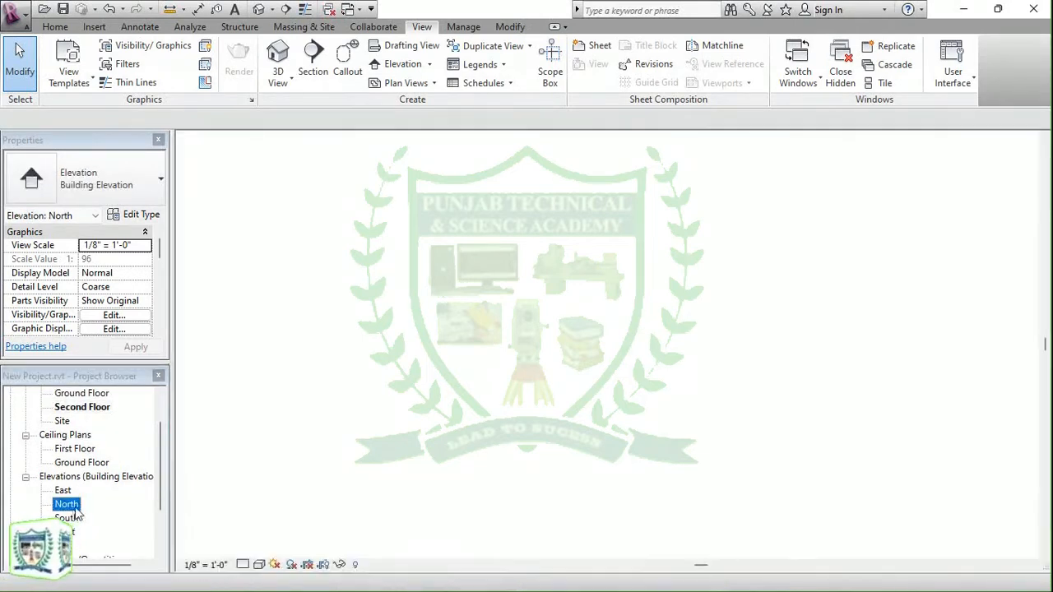
Step: Set the First Floor level's elevation to 11' 0" in the North elevation
{"action": "scroll", "coordinate": [670, 264], "scroll_direction": "up", "scroll_amount": 5}
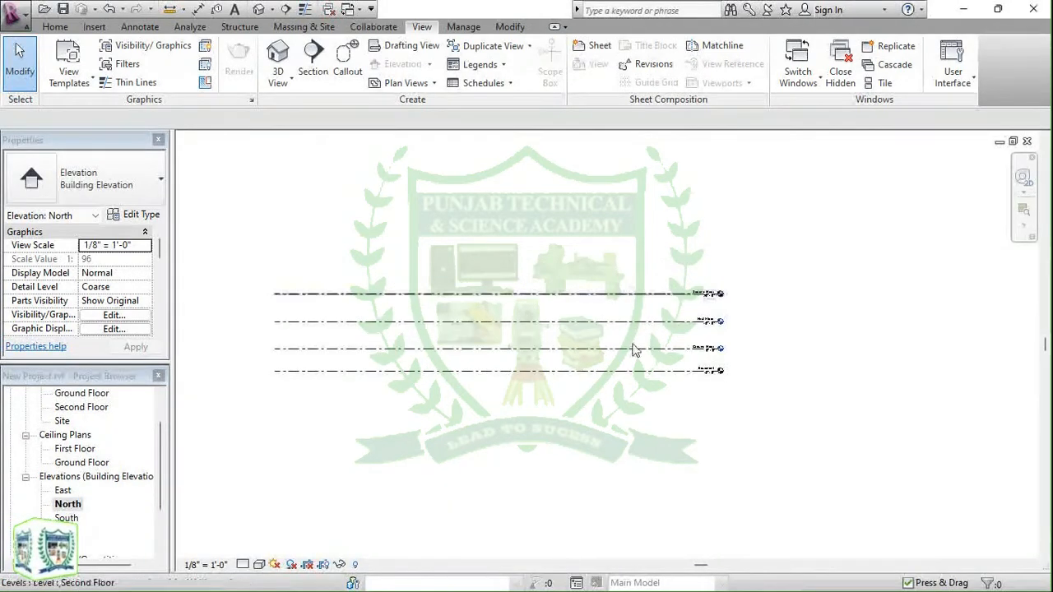
{"action": "scroll", "coordinate": [815, 276], "scroll_direction": "up", "scroll_amount": 1}
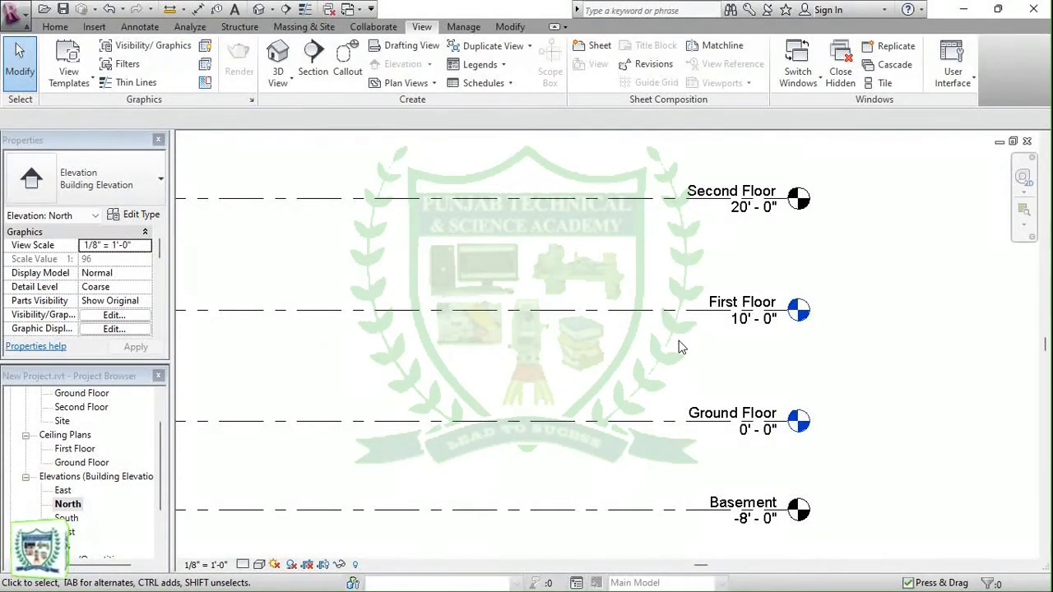
{"action": "scroll", "coordinate": [825, 319], "scroll_direction": "down", "scroll_amount": 1}
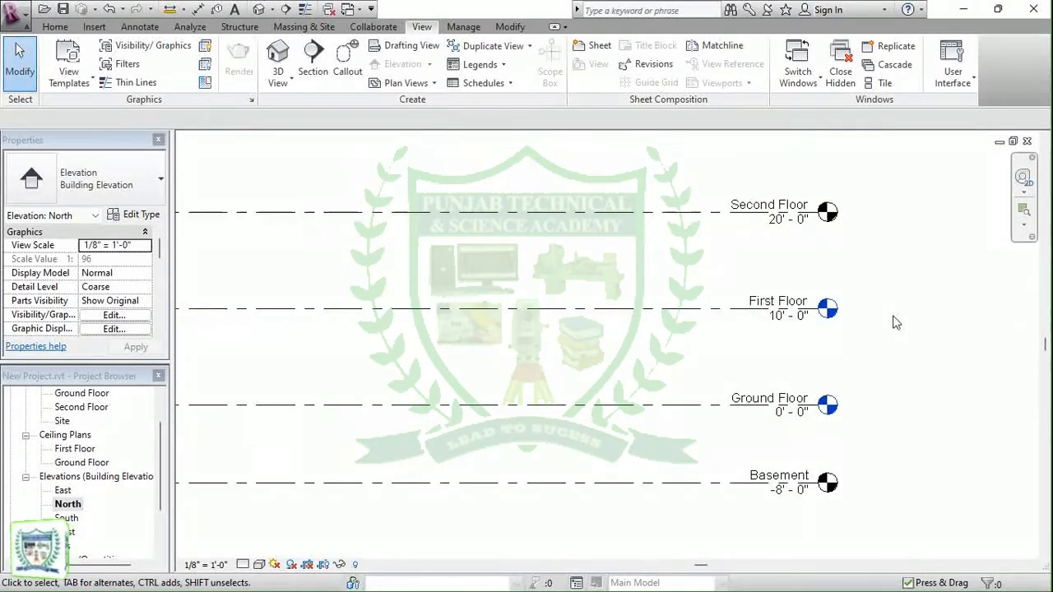
{"action": "left_click", "coordinate": [778, 317]}
{"action": "left_click", "coordinate": [777, 318]}
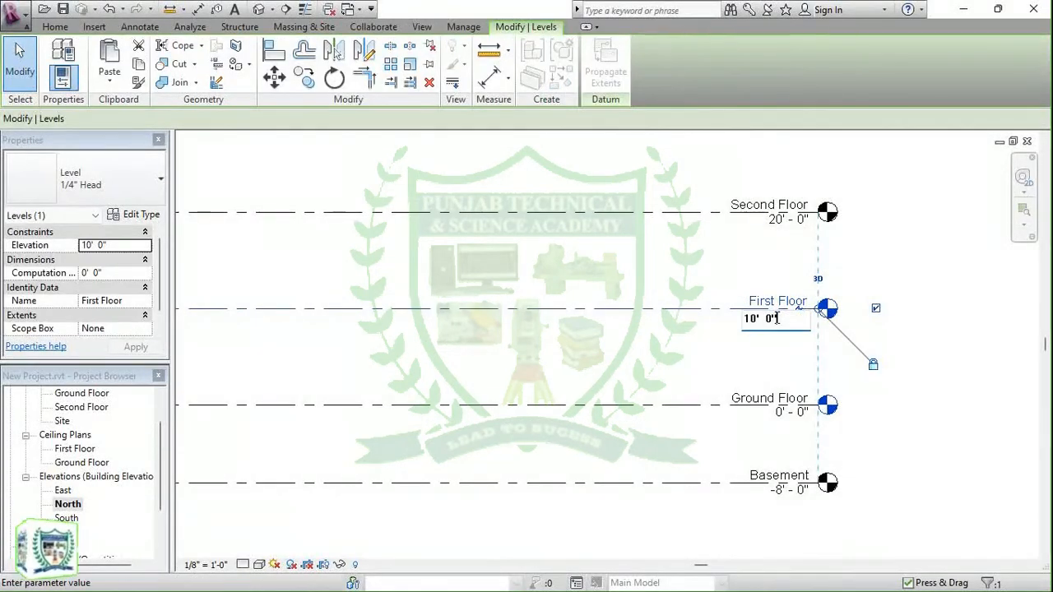
{"action": "key", "text": "shift+Right"}
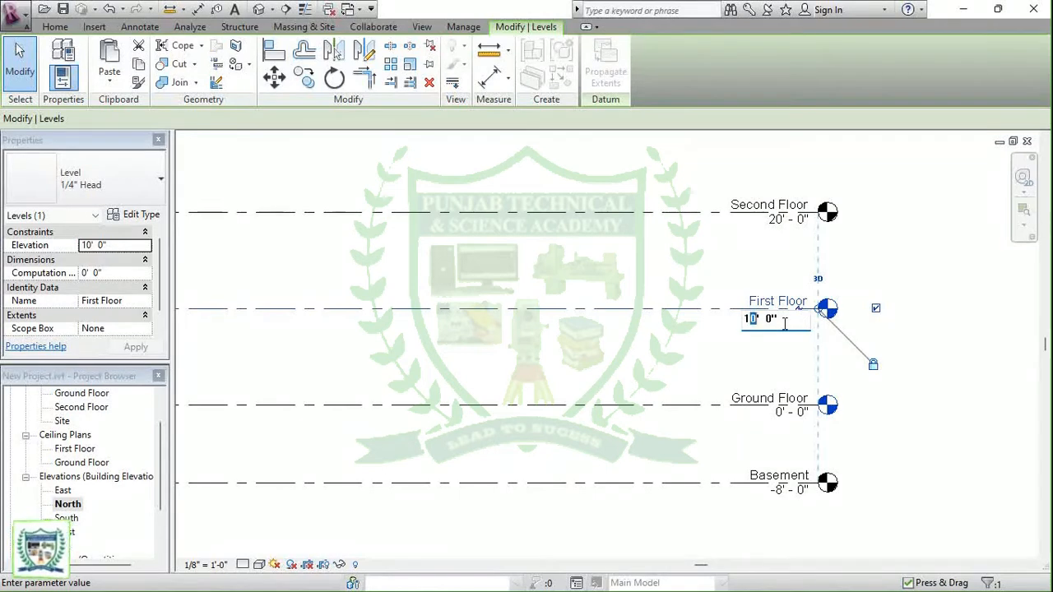
{"action": "type", "text": "1"}
{"action": "key", "text": "Return"}
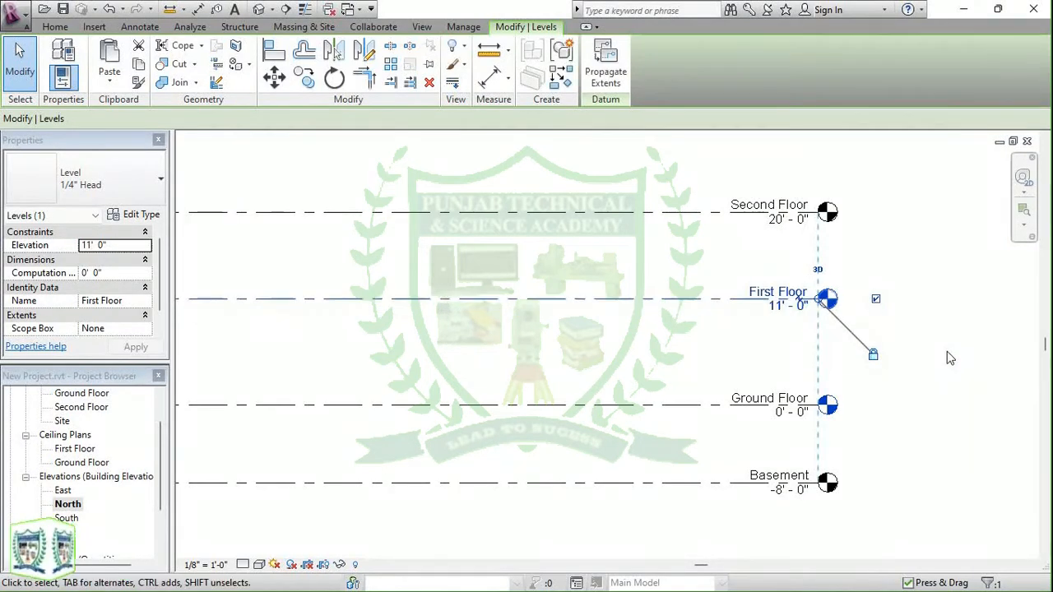
Step: Restore the First Floor level's elevation to 10' 0" and deselect the level
{"action": "left_click", "coordinate": [778, 307]}
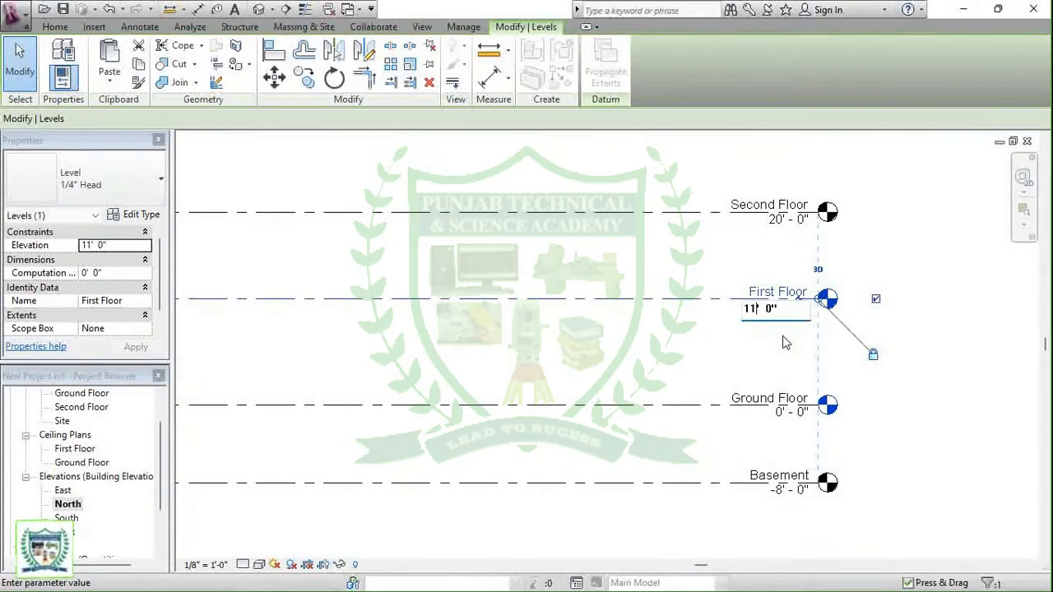
{"action": "type", "text": "0"}
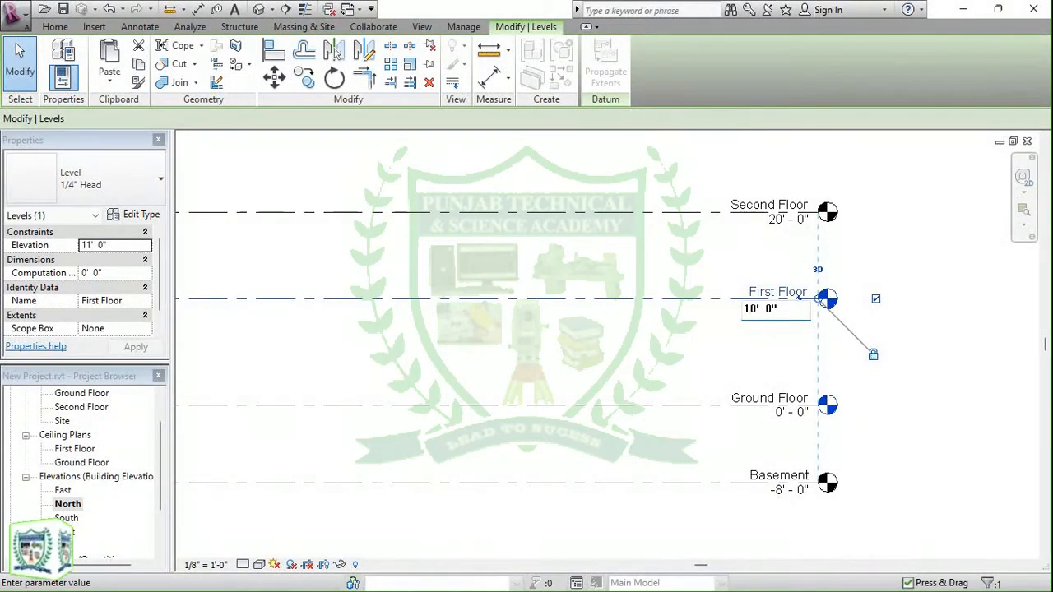
{"action": "key", "text": "Return"}
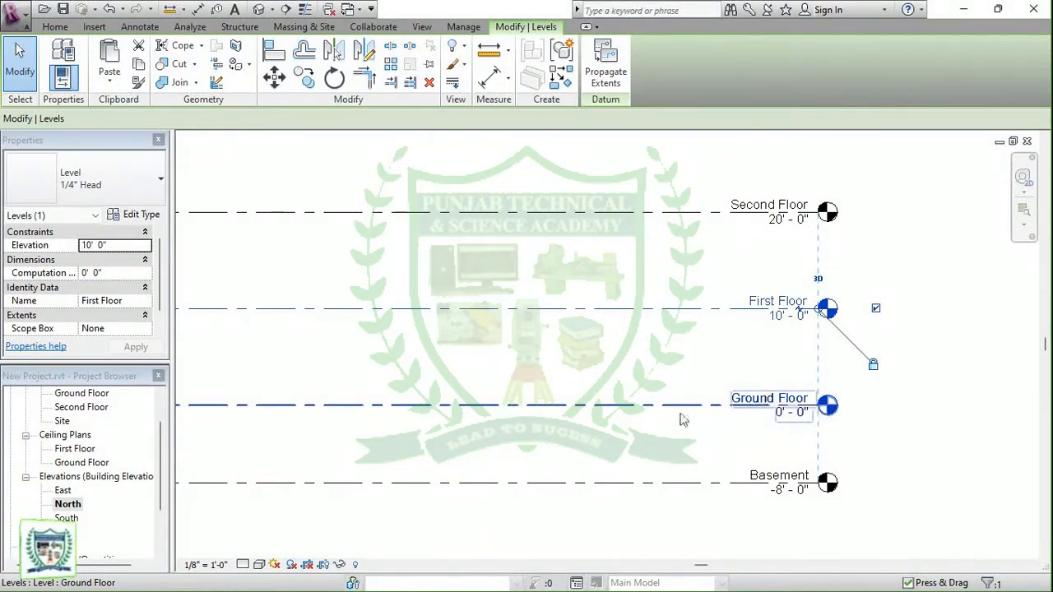
{"action": "scroll", "coordinate": [115, 494], "scroll_direction": "up", "scroll_amount": 1}
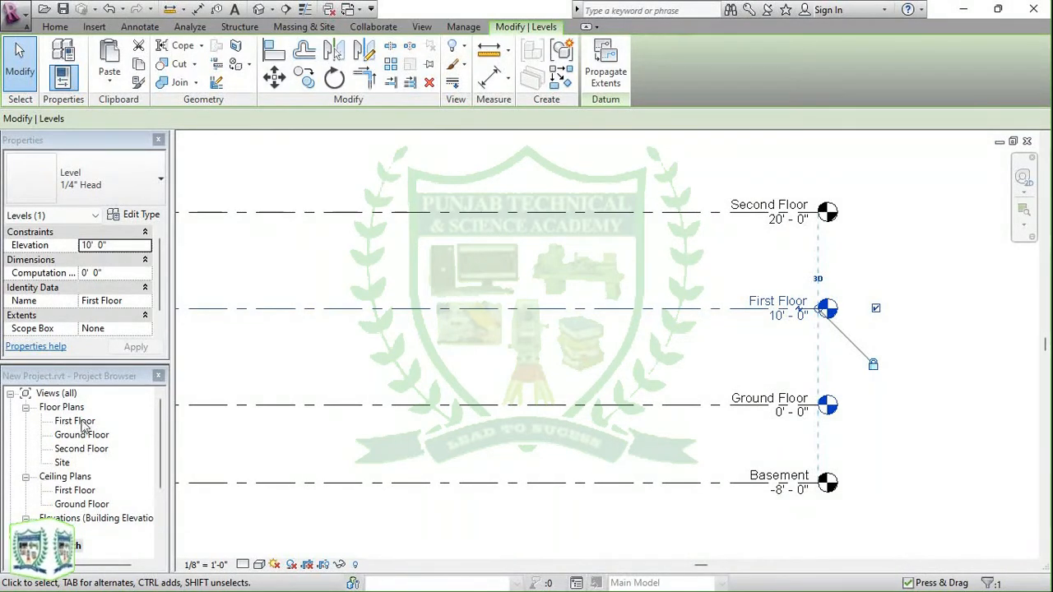
{"action": "left_click", "coordinate": [464, 348]}
{"action": "scroll", "coordinate": [805, 344], "scroll_direction": "down", "scroll_amount": 1}
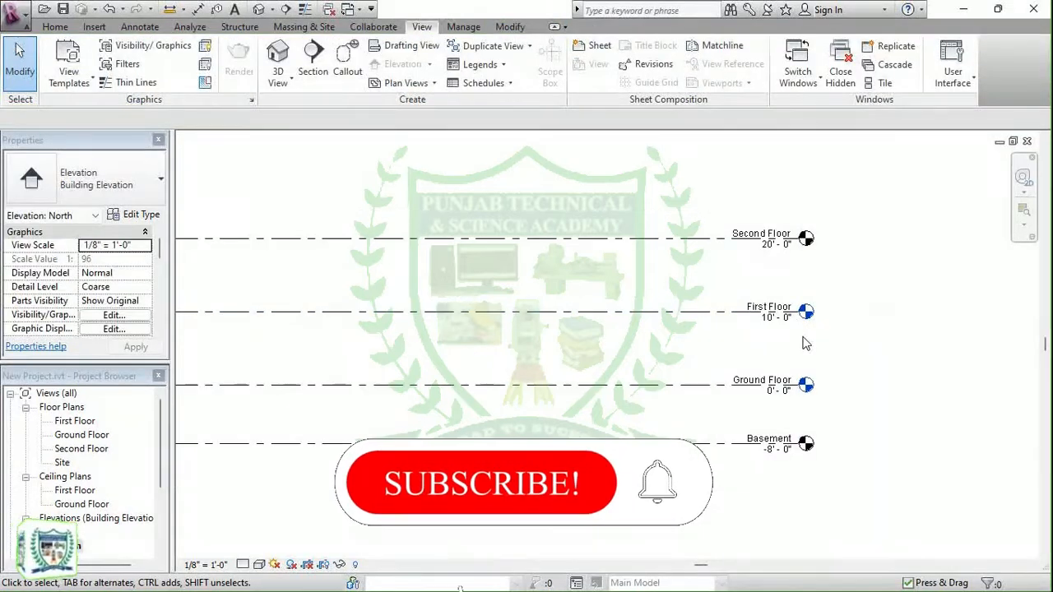
{"action": "scroll", "coordinate": [810, 342], "scroll_direction": "down", "scroll_amount": 2}
{"action": "scroll", "coordinate": [979, 311], "scroll_direction": "down", "scroll_amount": 2}
{"action": "scroll", "coordinate": [927, 331], "scroll_direction": "up", "scroll_amount": 3}
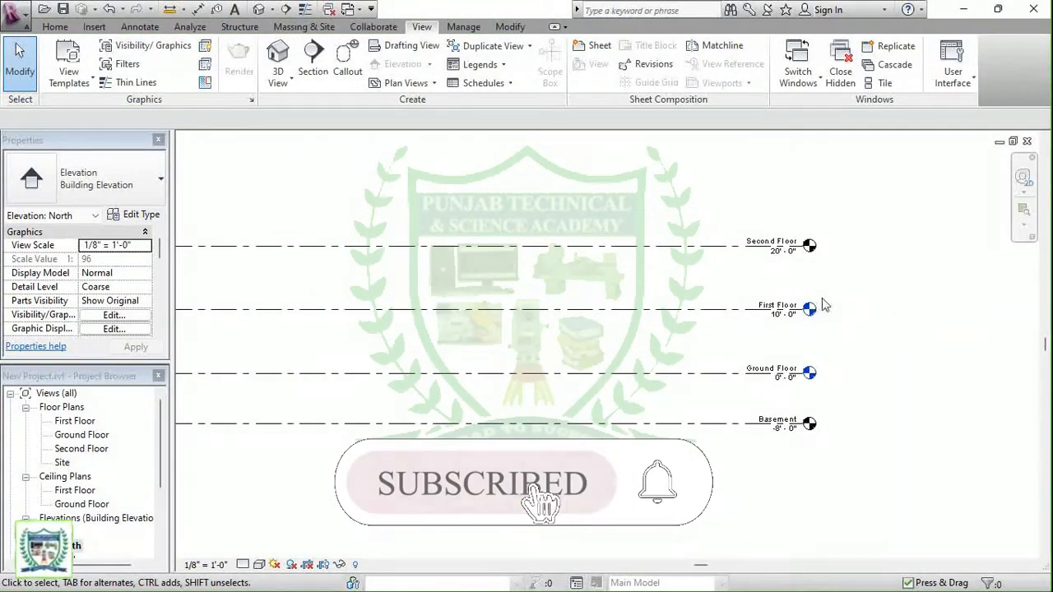